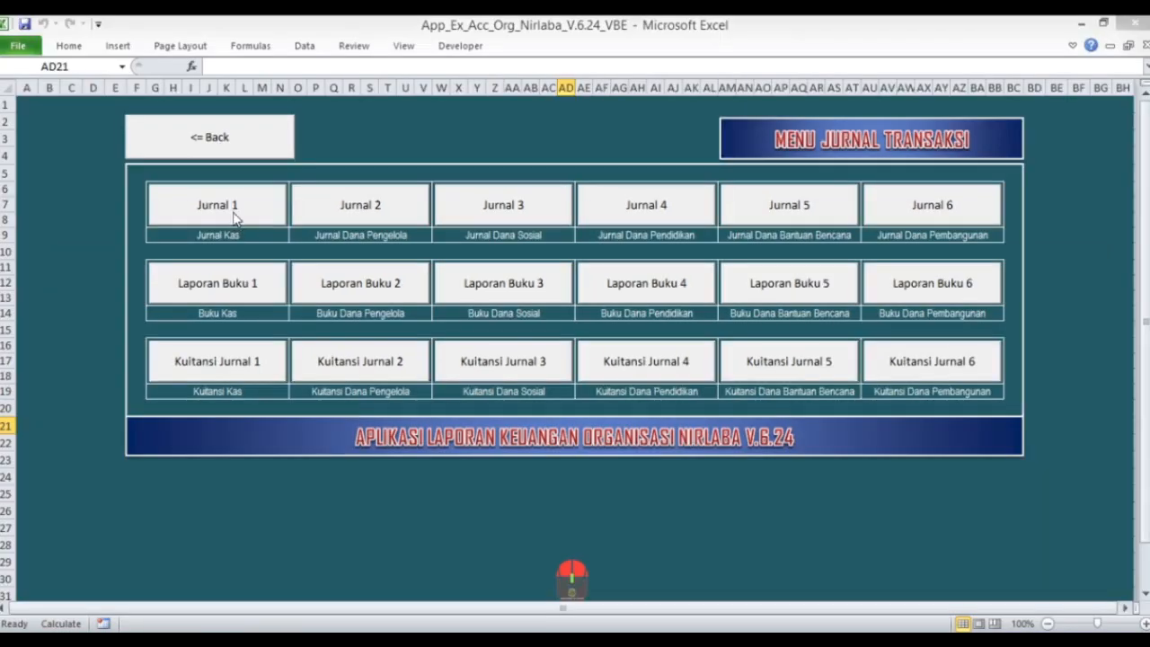
# Open the cash journal (Jurnal Kas) and enter 01/04/24 as the date in its first empty row
pyautogui.click(234, 216)
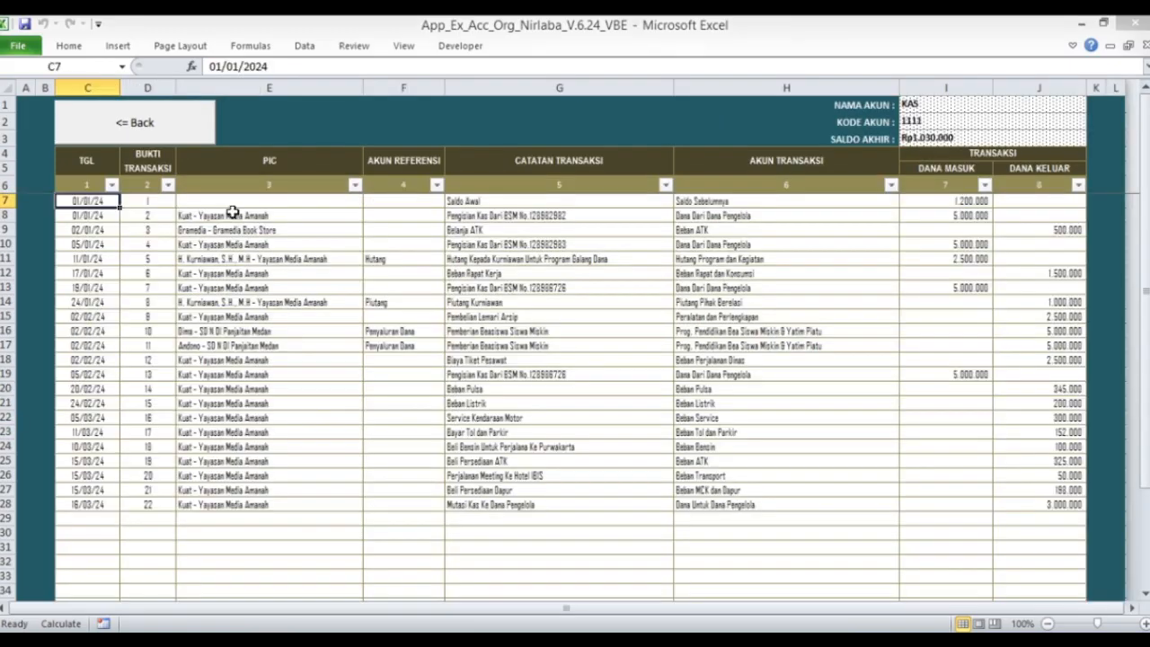
pyautogui.scroll(-2, 333, 317)
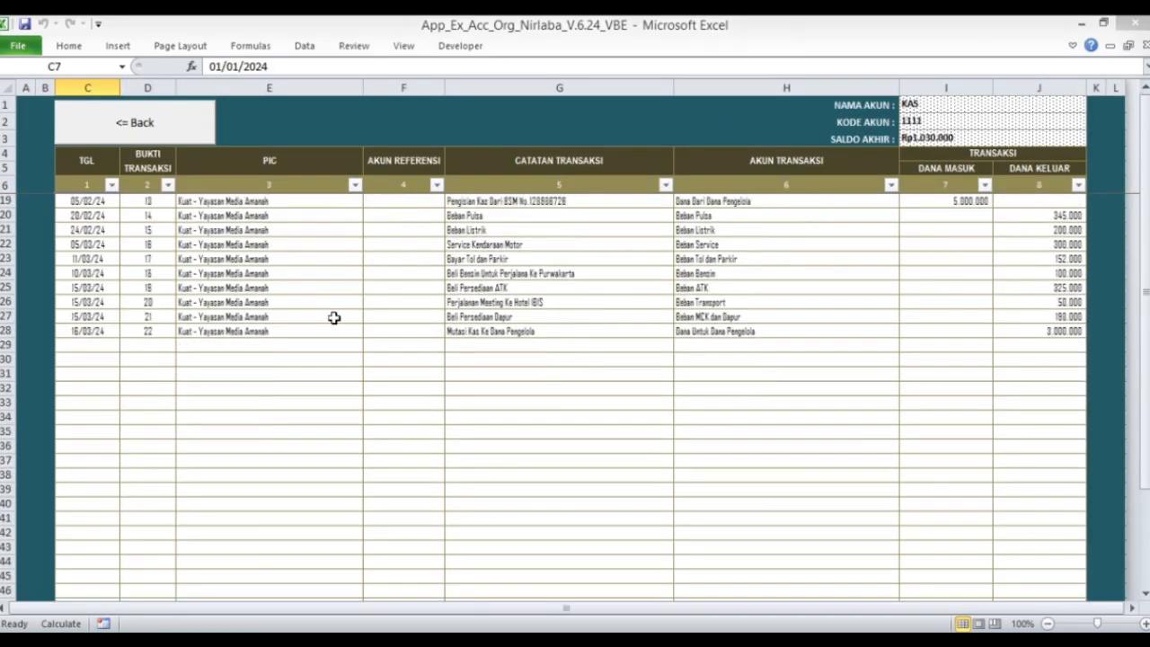
pyautogui.scroll(-1, 333, 318)
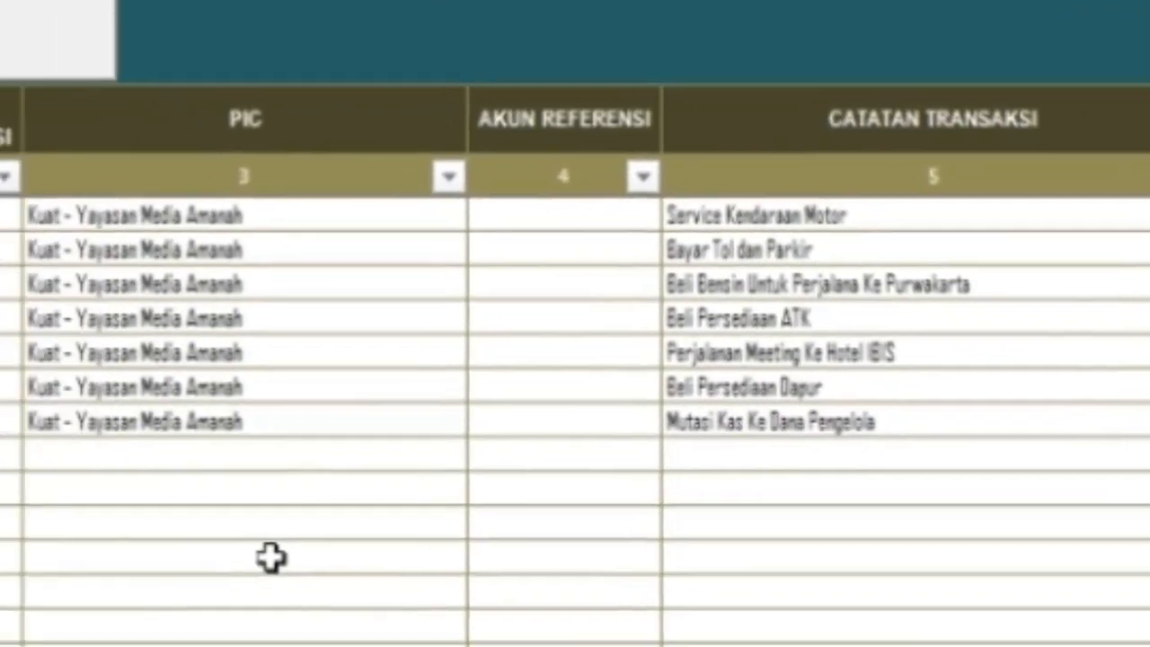
pyautogui.write('0')
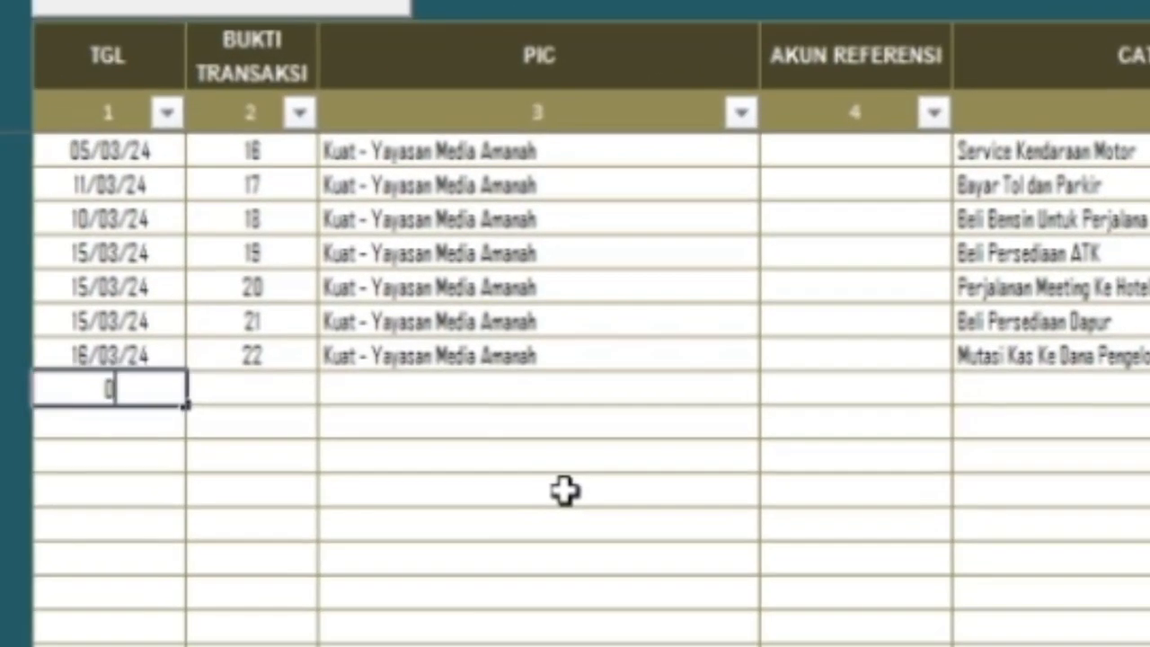
pyautogui.write('1/04')
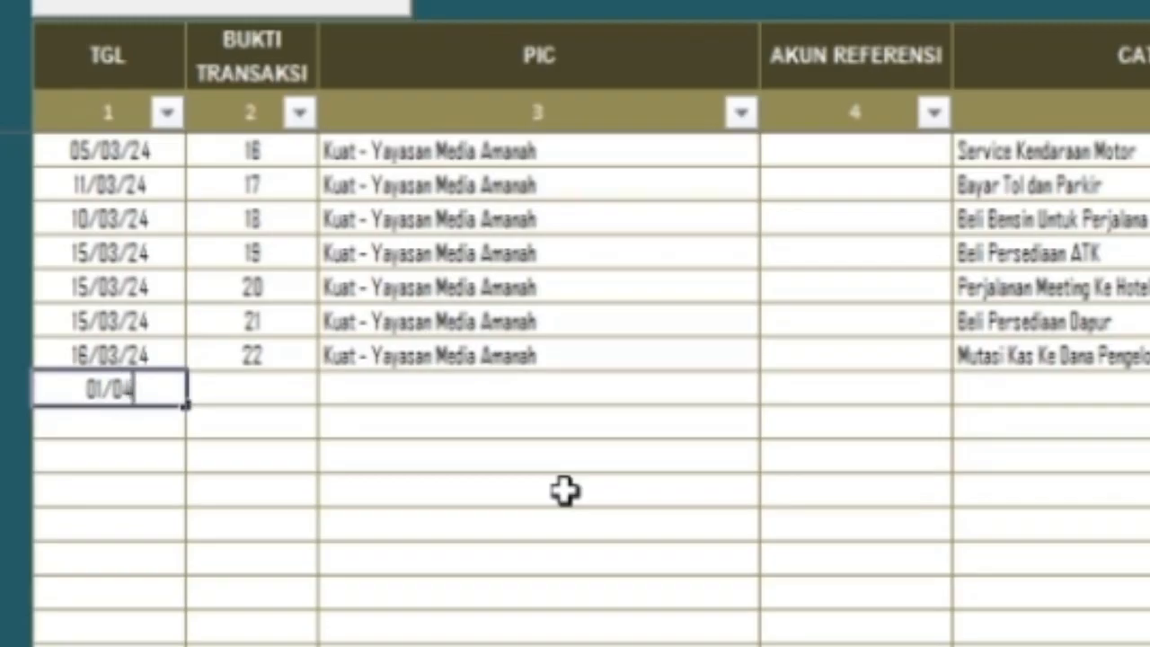
pyautogui.write('/24')
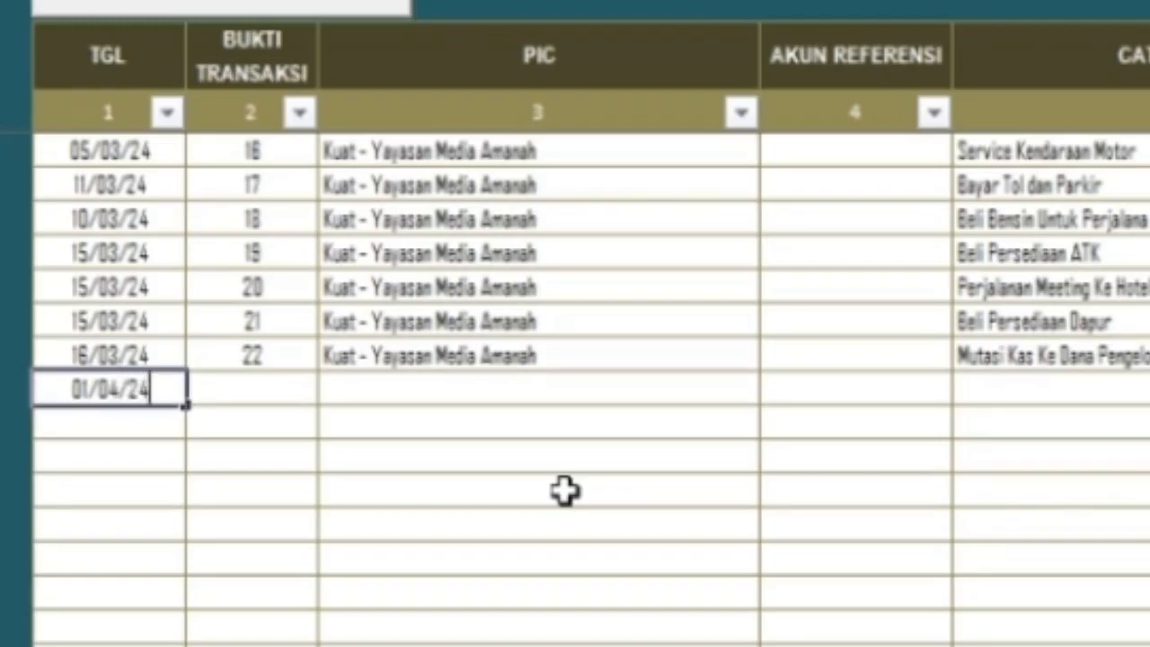
pyautogui.hotkey('ctrl', 'Return')
pyautogui.press('Tab')
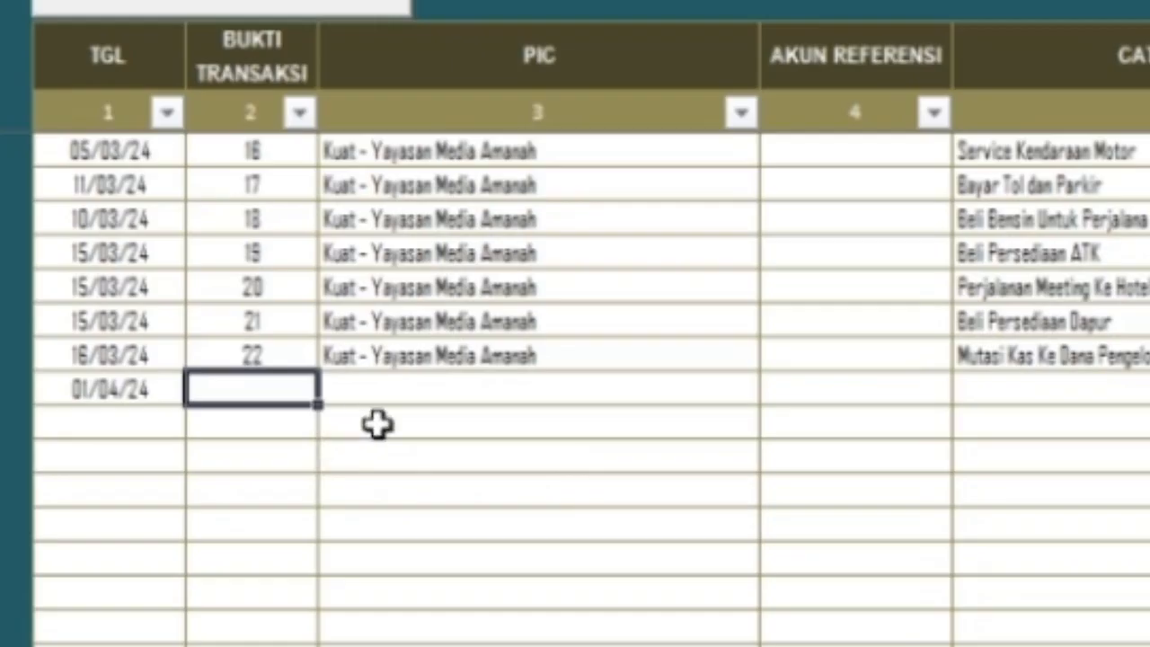
# Give the 01/04/24 entry voucher number 23 and choose the same Yayasan Media Amanah PIC as in the row above
pyautogui.write('23')
pyautogui.press('Tab')
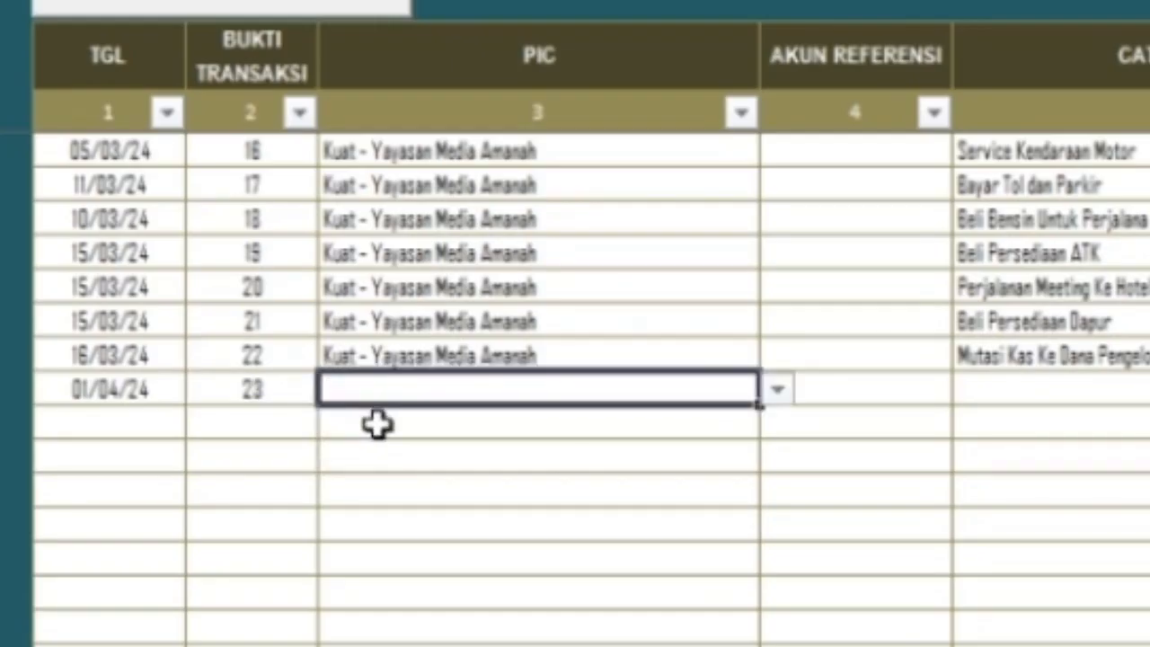
pyautogui.click(777, 389)
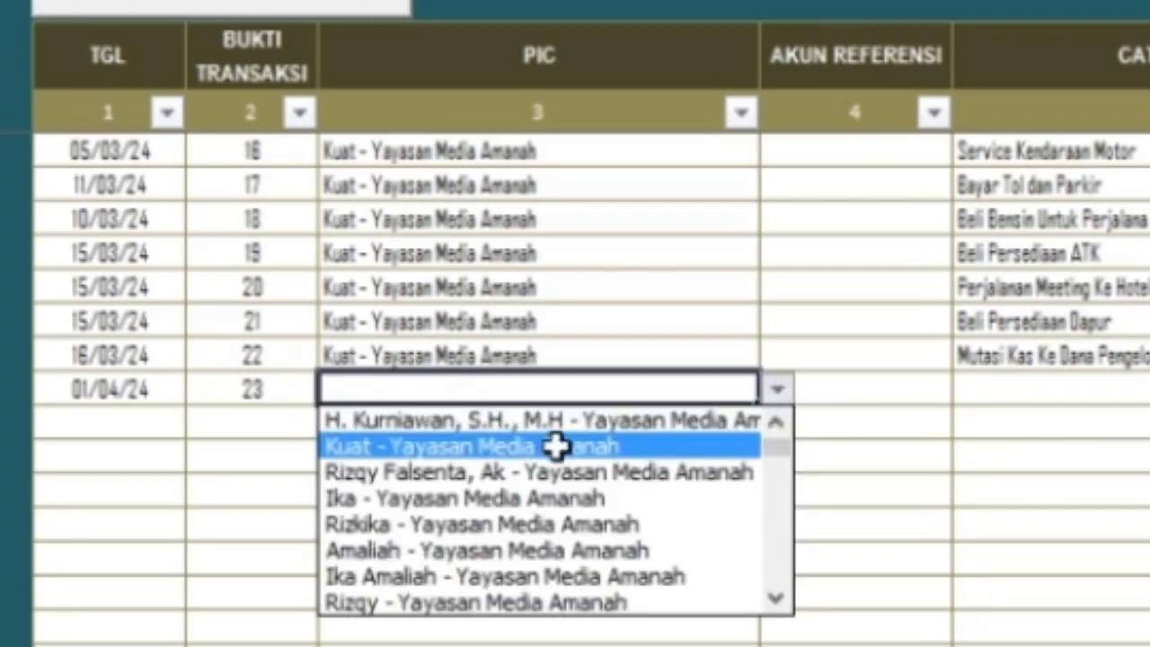
pyautogui.click(611, 448)
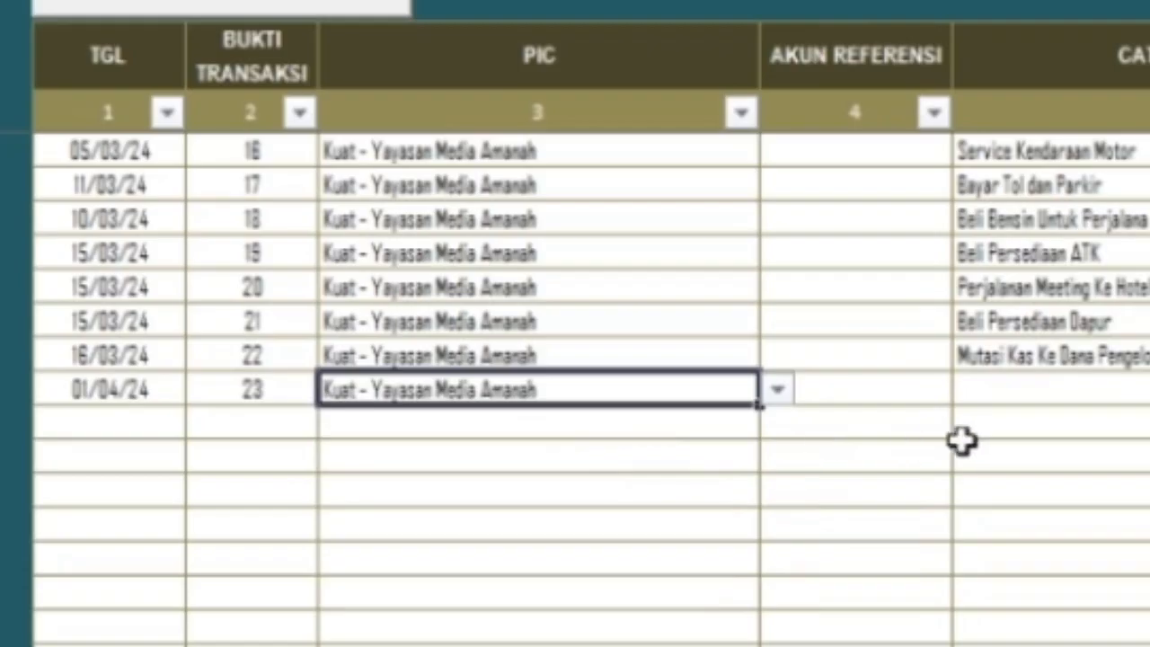
# Enter "Biaya Rapat" as the transaction note of entry 23
pyautogui.click(1090, 391)
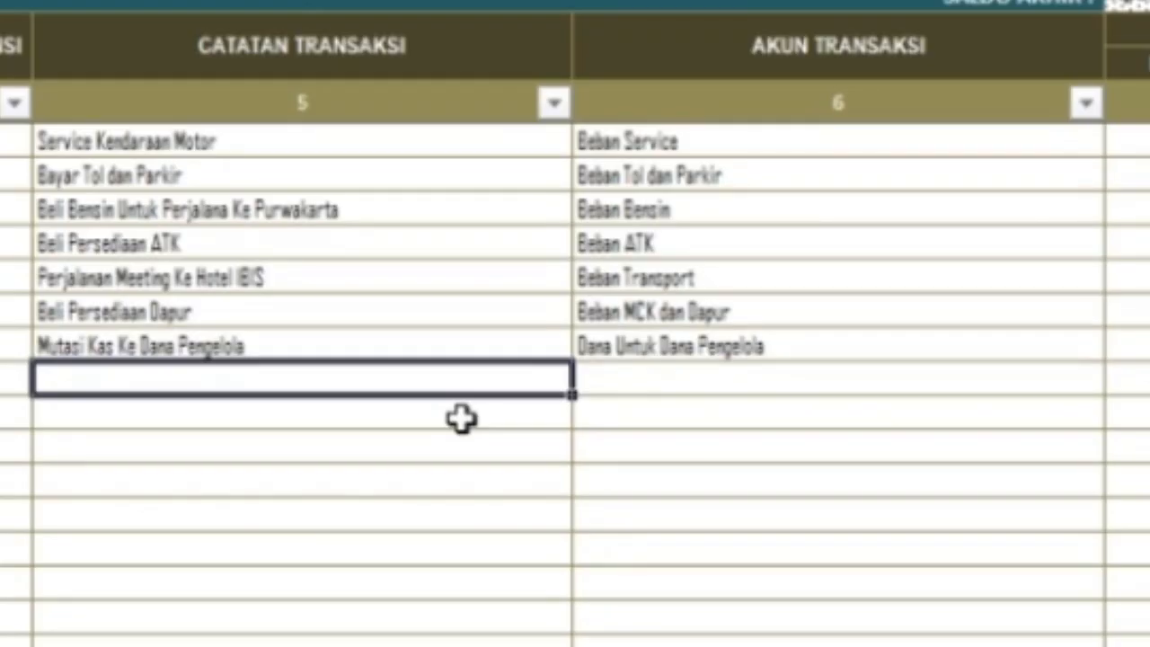
pyautogui.write('Biaya ')
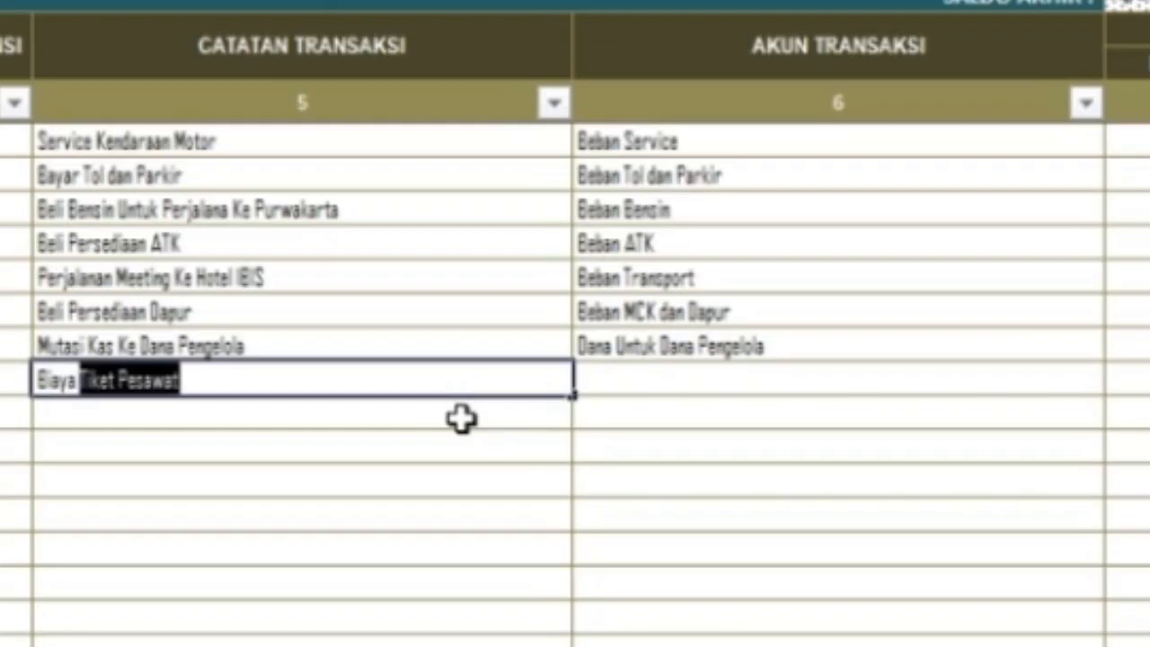
pyautogui.write('Rapat')
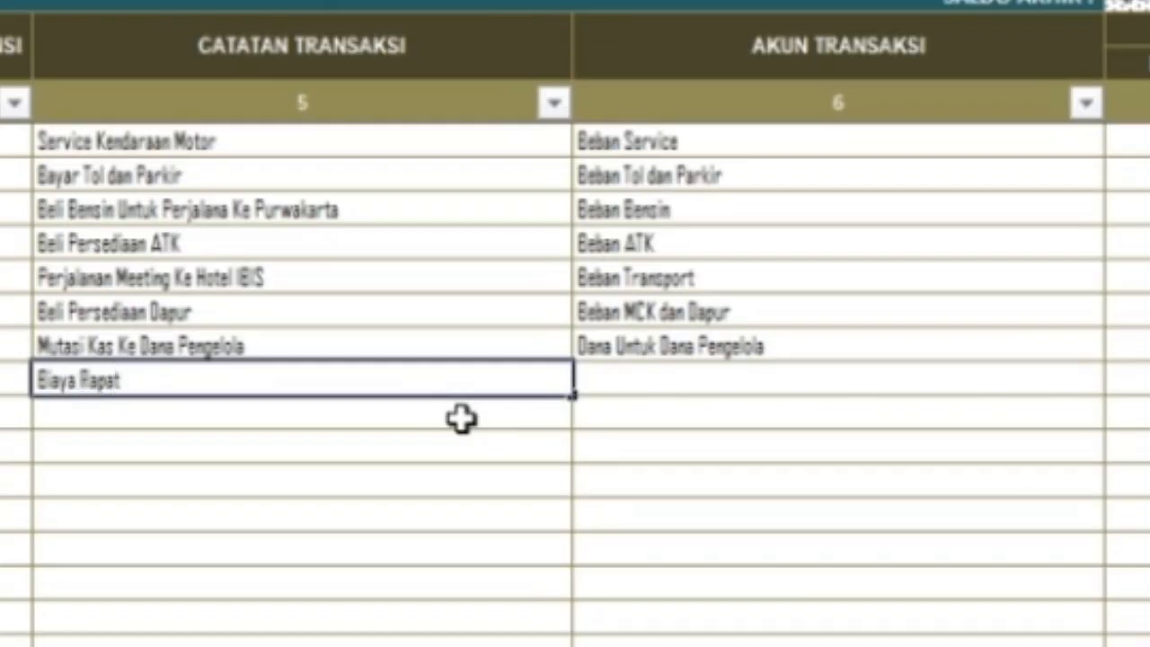
pyautogui.press('Tab')
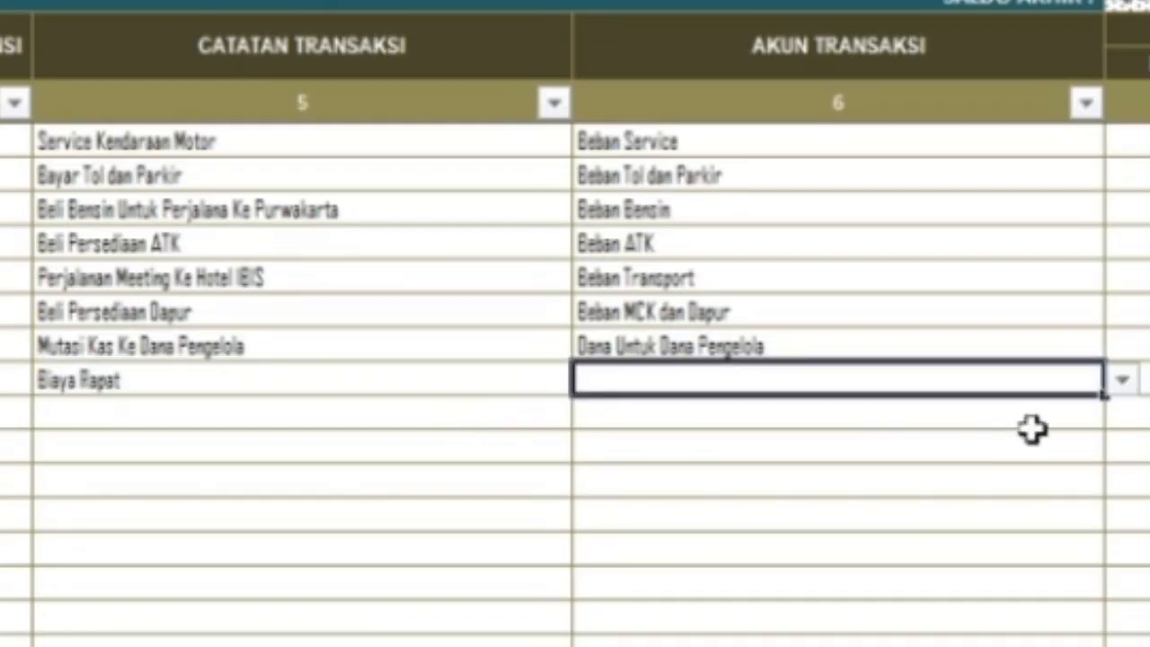
# Set the transaction account of entry 23 to "Beban Rapat dan Konsumsi"
pyautogui.click(1122, 380)
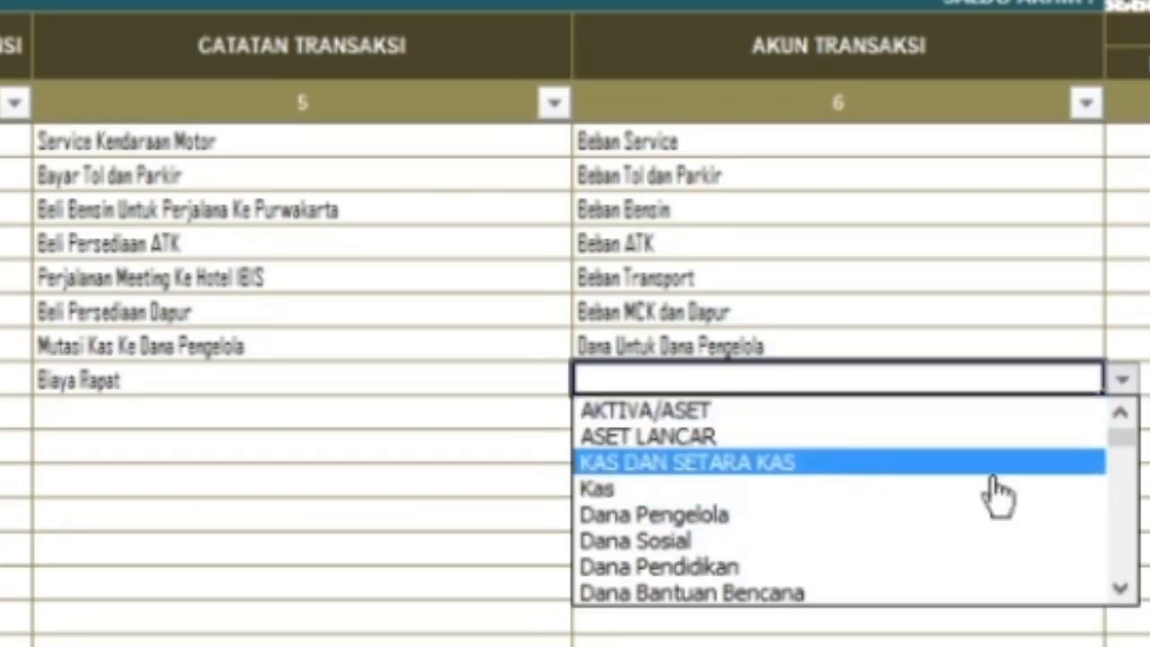
pyautogui.click(1123, 589)
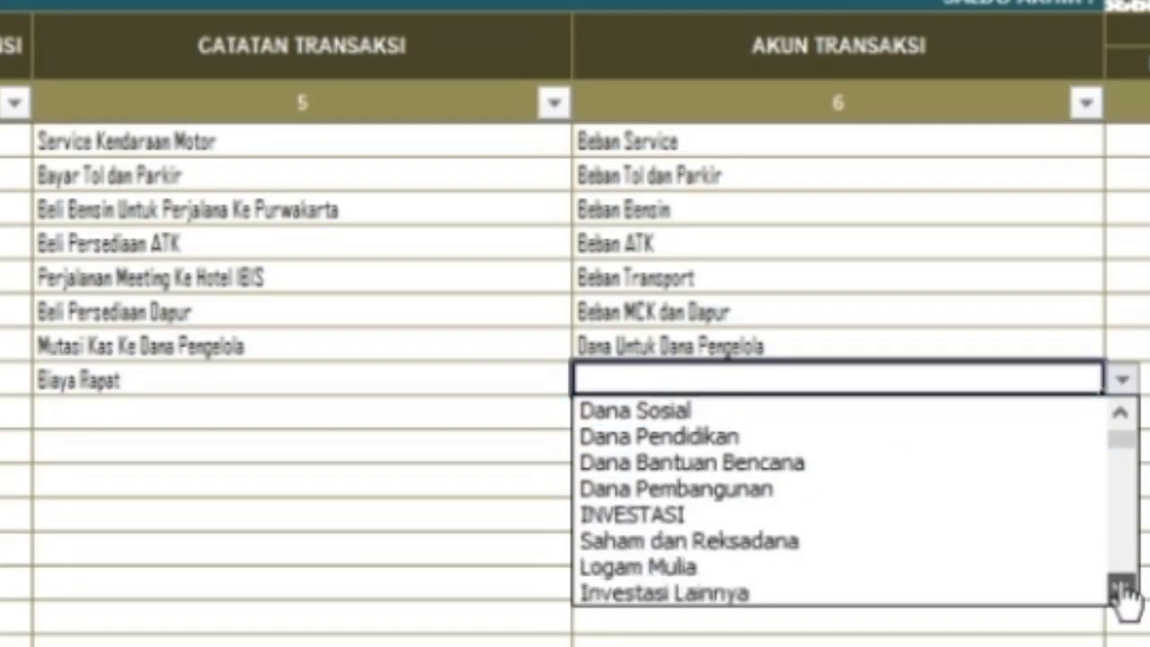
pyautogui.moveTo(1122, 470); pyautogui.dragTo(1127, 557)
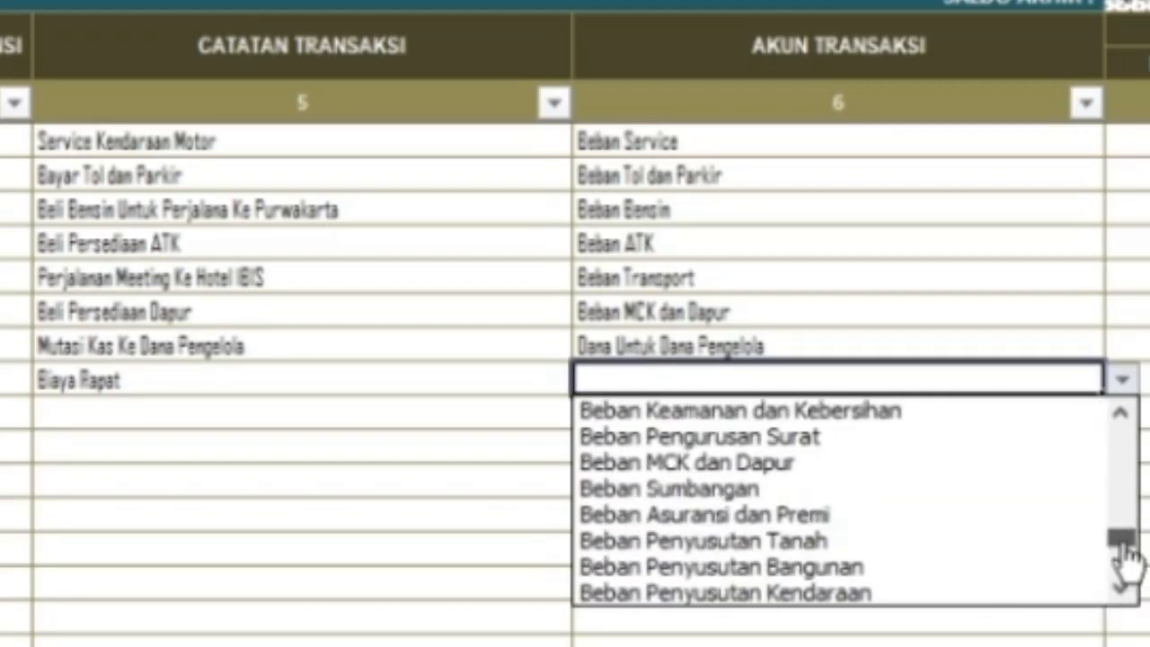
pyautogui.click(1121, 415)
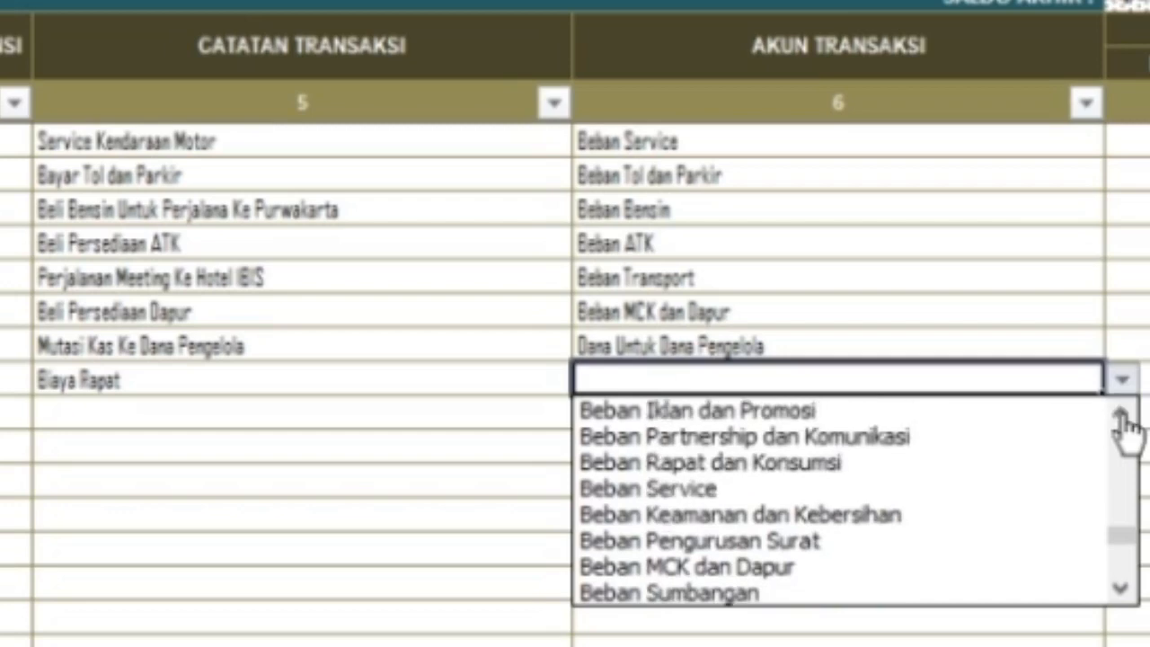
pyautogui.click(797, 462)
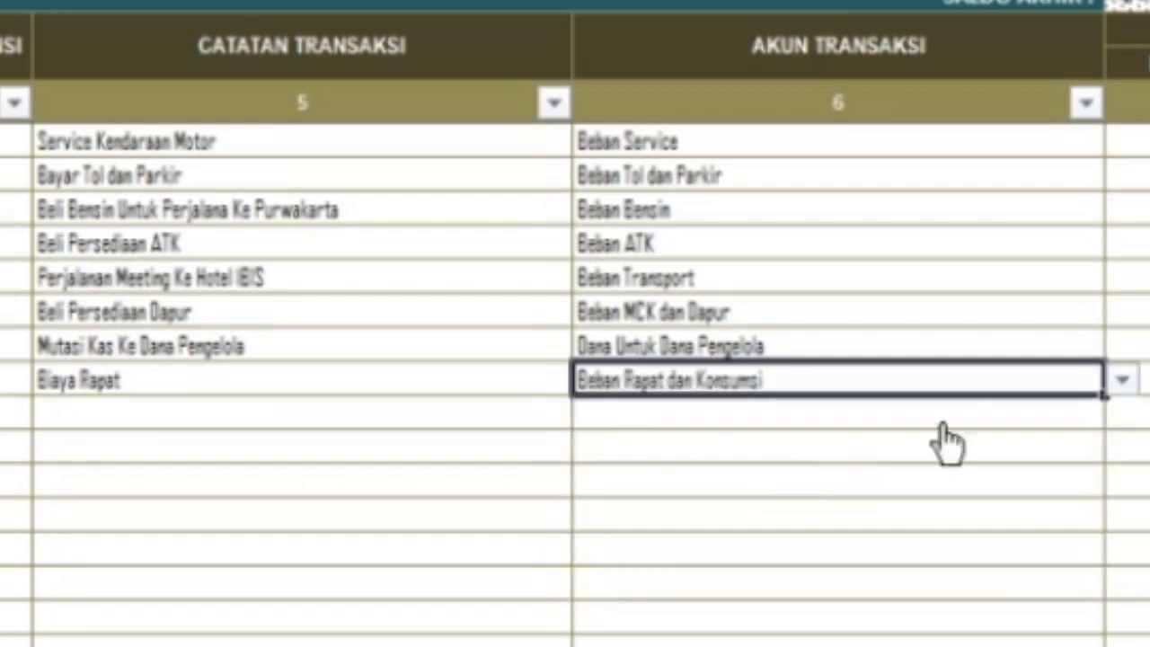
# Record 780000 as the outgoing funds (Dana Keluar) of entry 23, leaving Dana Masuk empty
pyautogui.press('Right')
pyautogui.press('Right')
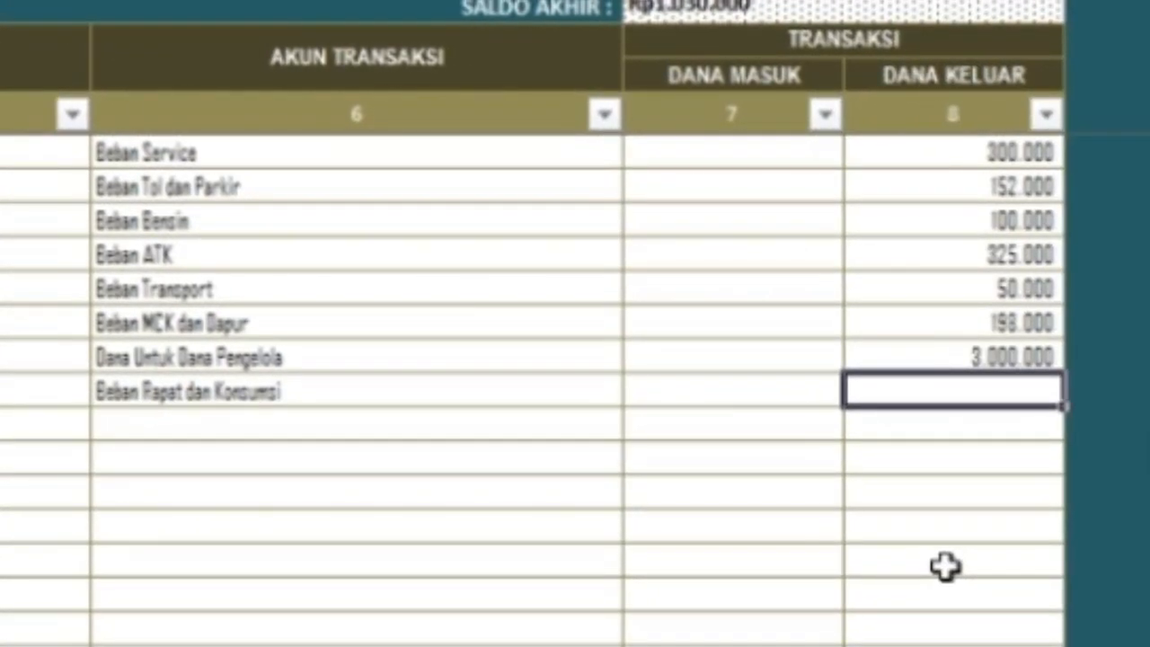
pyautogui.write('780000')
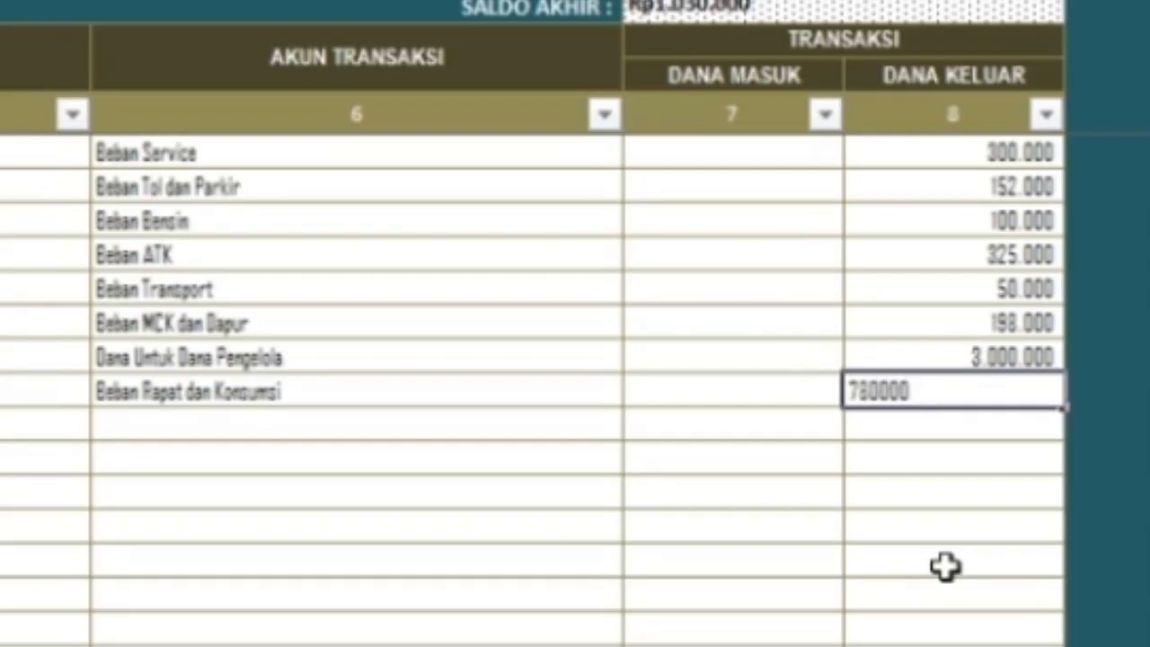
pyautogui.hotkey('ctrl', 'Return')
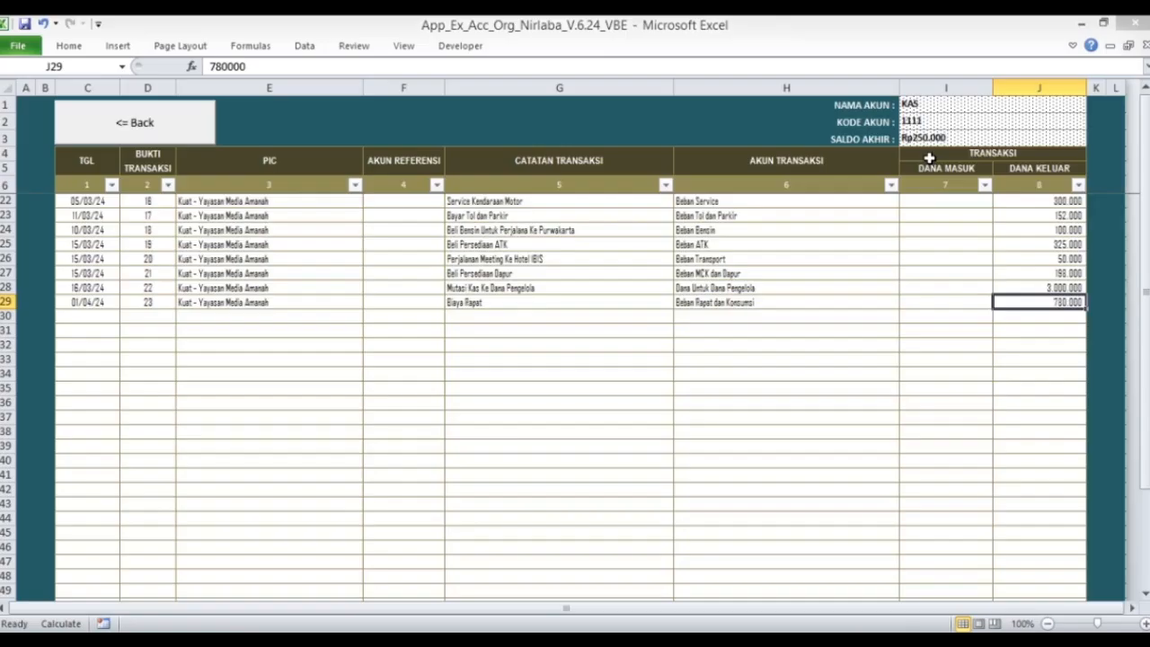
# Start another journal entry in the row below, dated 03/04/24 with voucher number 24
pyautogui.click(86, 316)
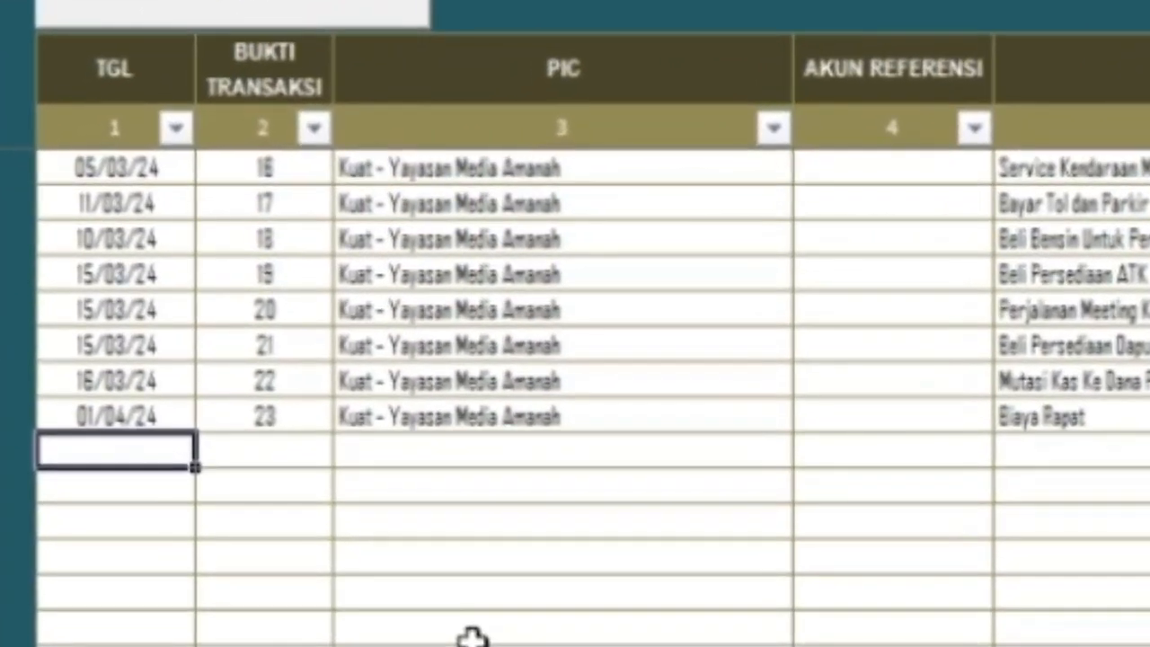
pyautogui.write('03/')
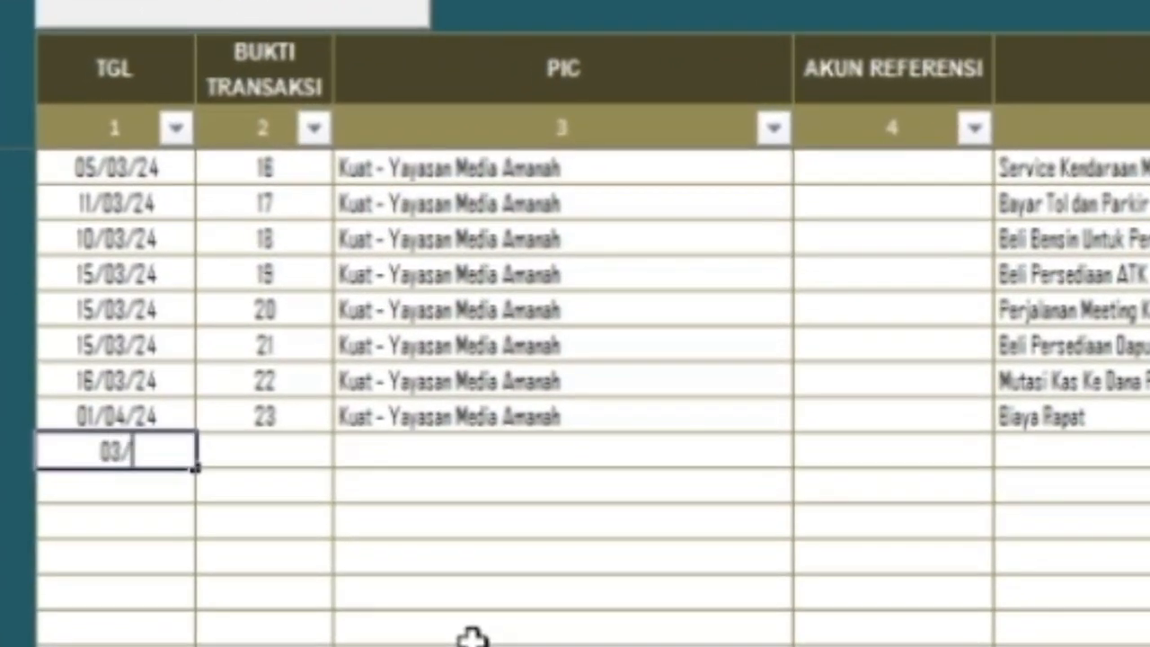
pyautogui.write('04')
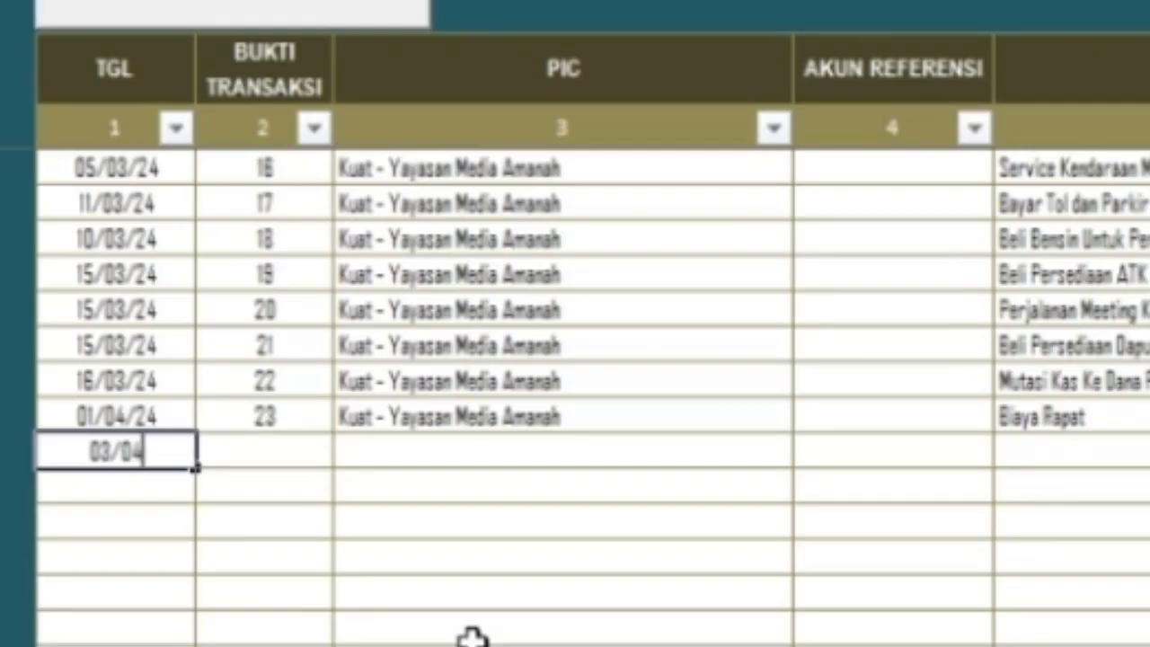
pyautogui.write('/2')
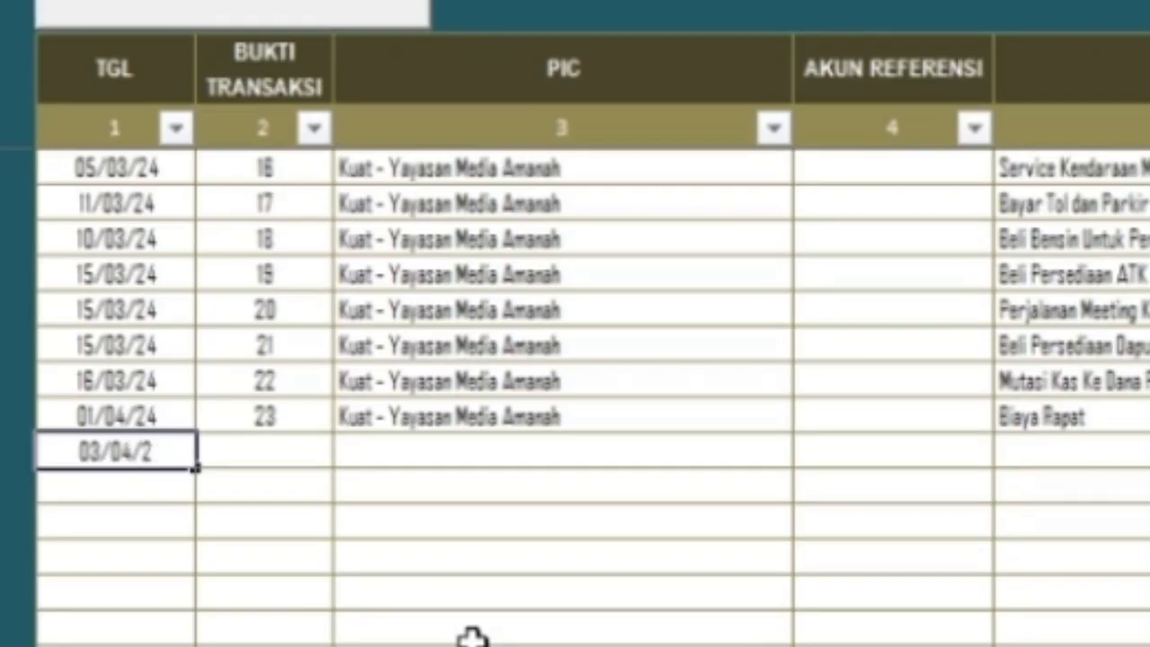
pyautogui.write('4')
pyautogui.press('Tab')
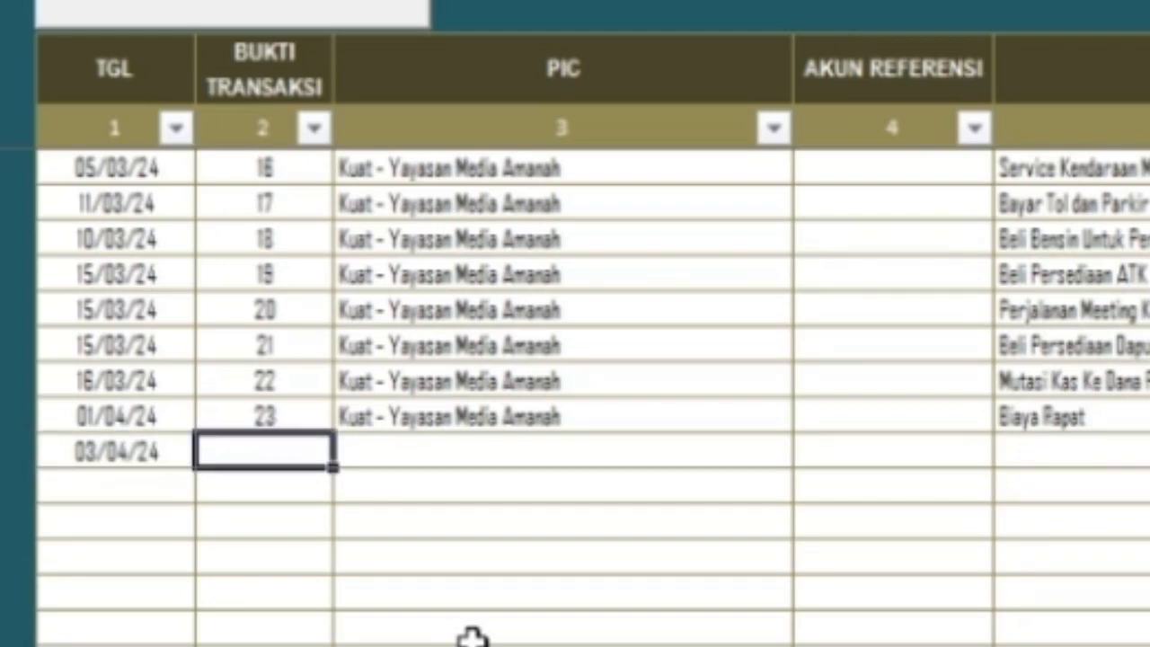
pyautogui.write('24')
pyautogui.press('Tab')
pyautogui.click(812, 454)
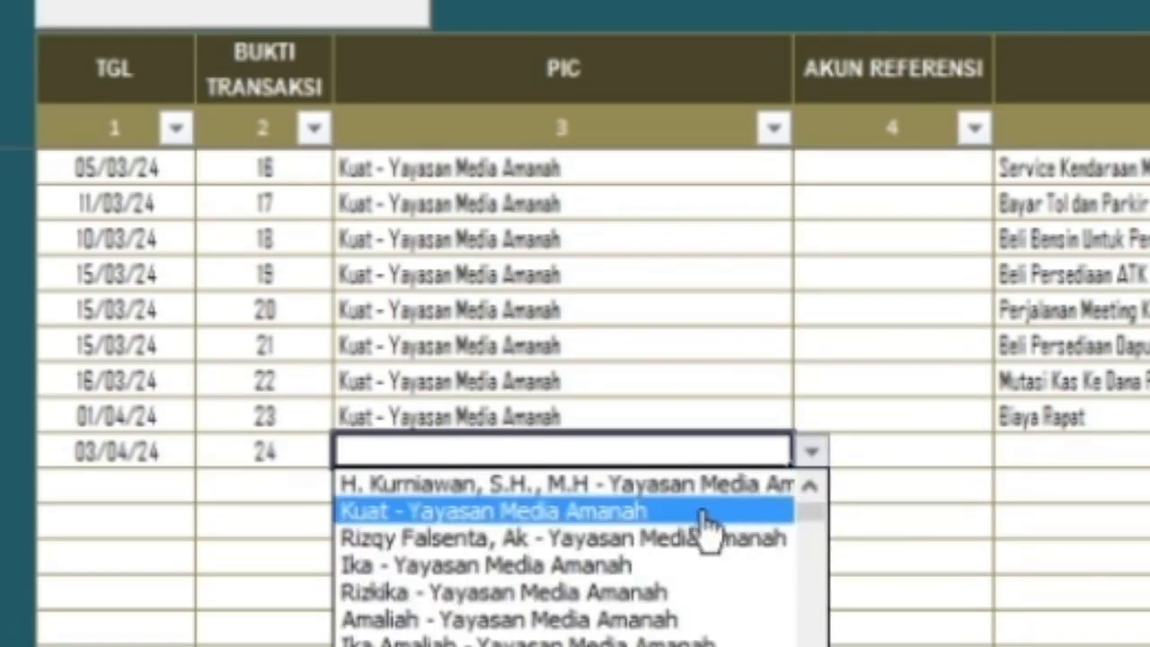
pyautogui.click(672, 539)
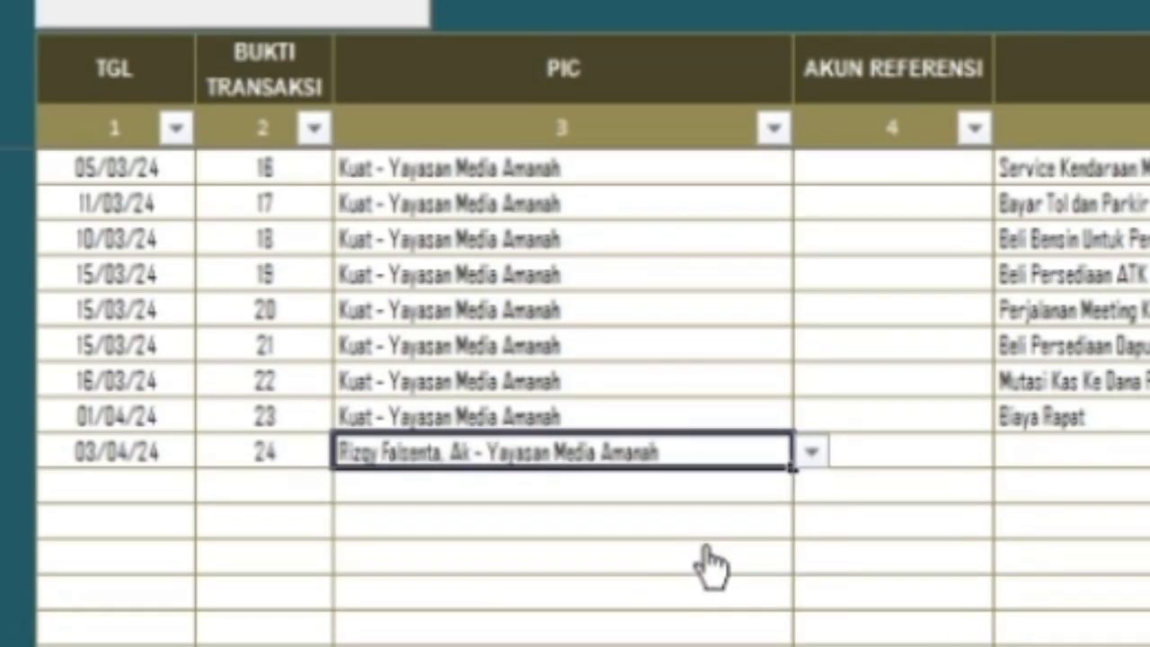
pyautogui.click(1051, 454)
pyautogui.click(629, 454)
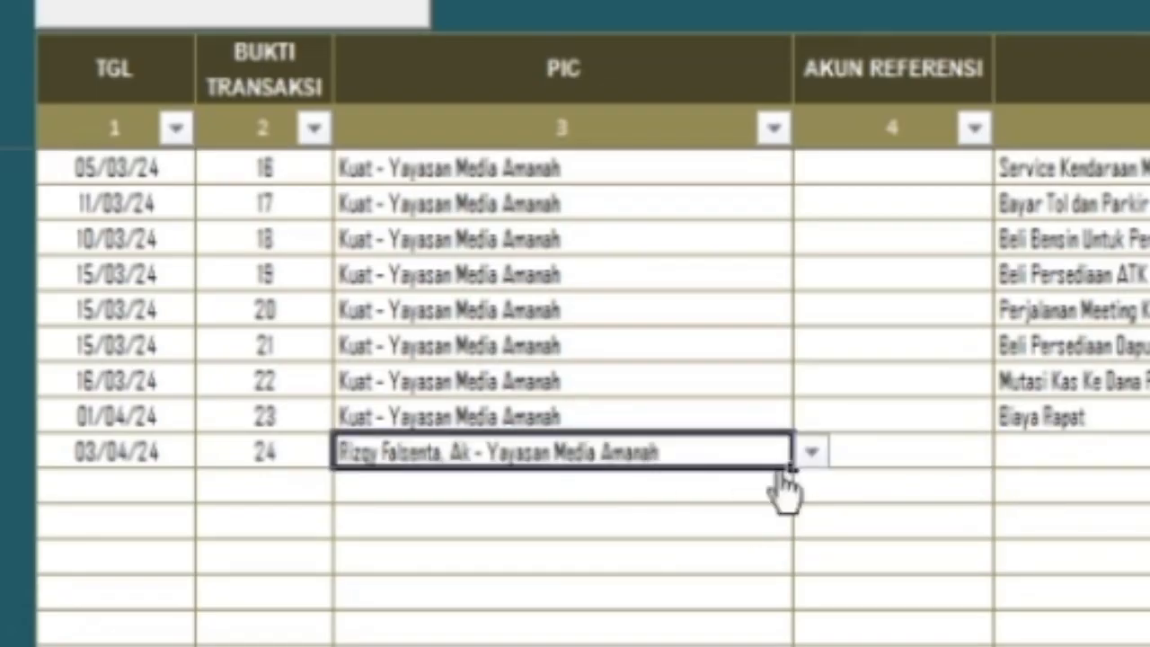
# Set the PIC of entry 24 to a Yayasan Media Amanah person from further down the PIC list
pyautogui.click(810, 452)
pyautogui.scroll(-2, 782, 644)
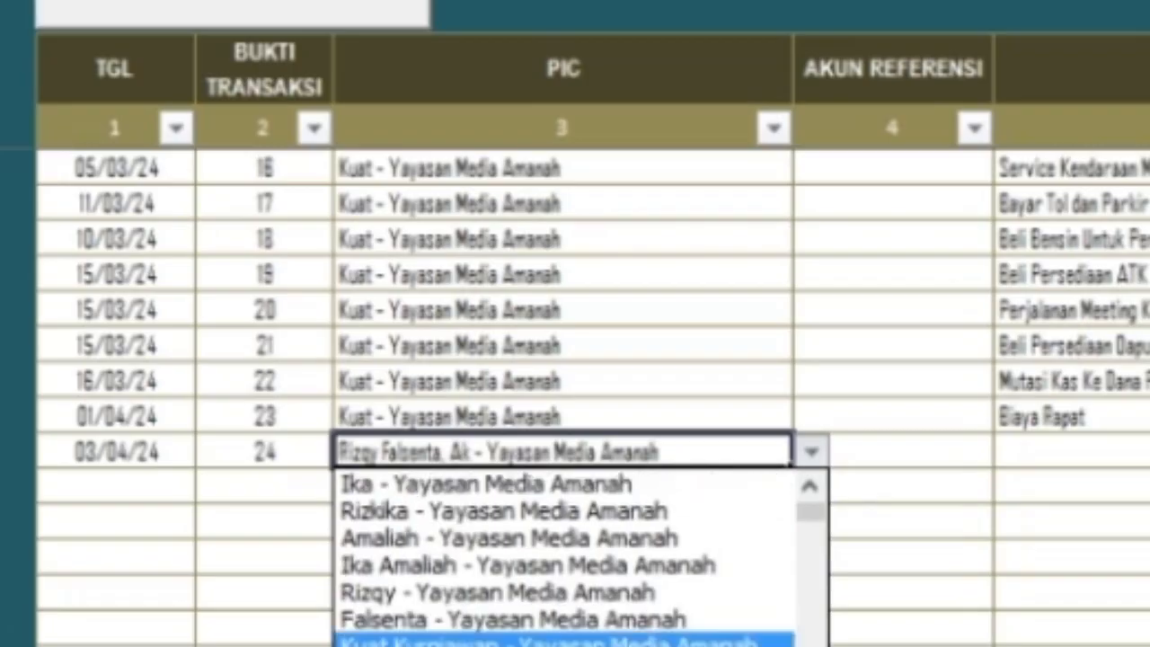
pyautogui.click(745, 639)
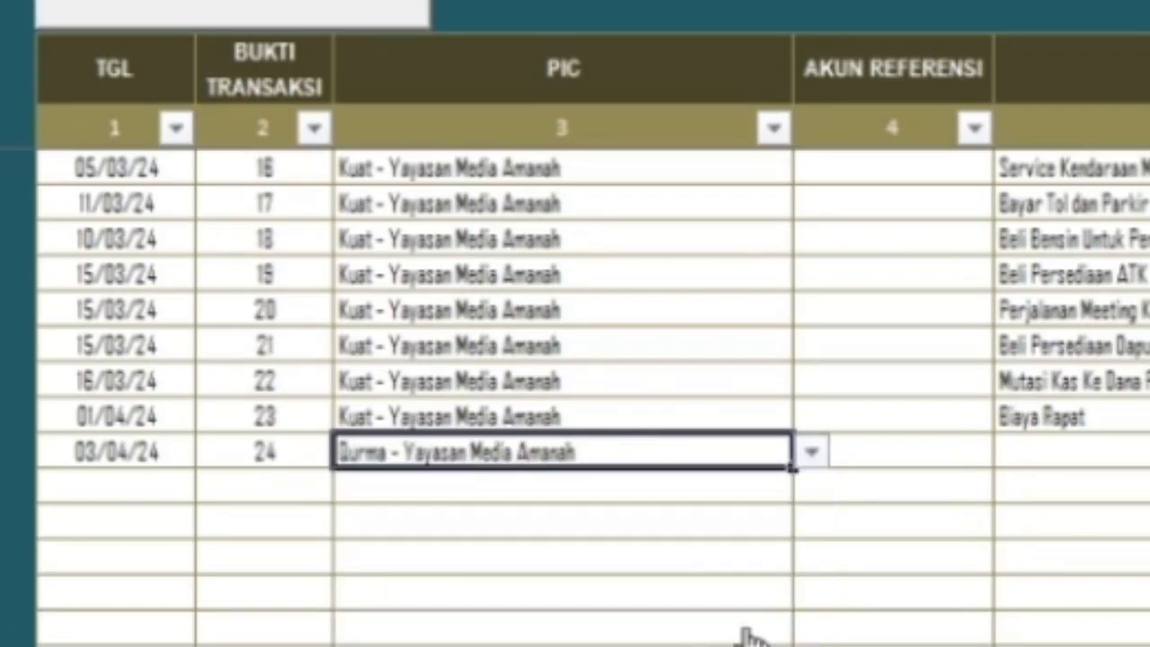
# Start the transaction note (Catatan Transaksi) of entry 24 with the word "Membeli"
pyautogui.click(1069, 452)
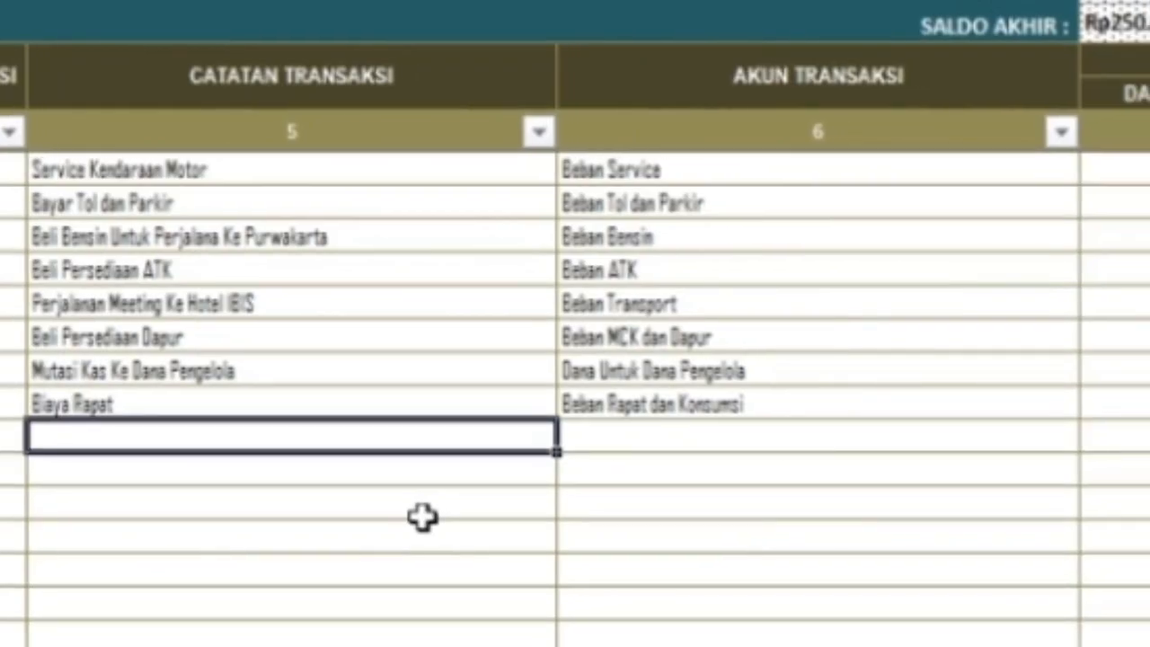
pyautogui.write('Membeli ')
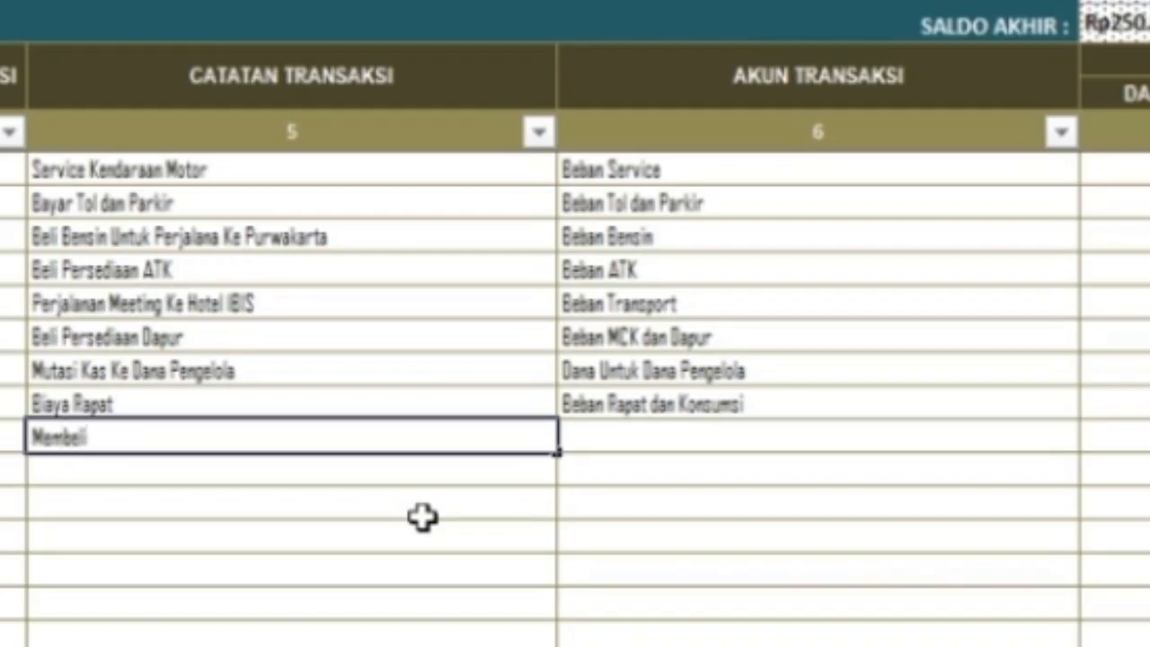
pyautogui.write('Perlengkapa')
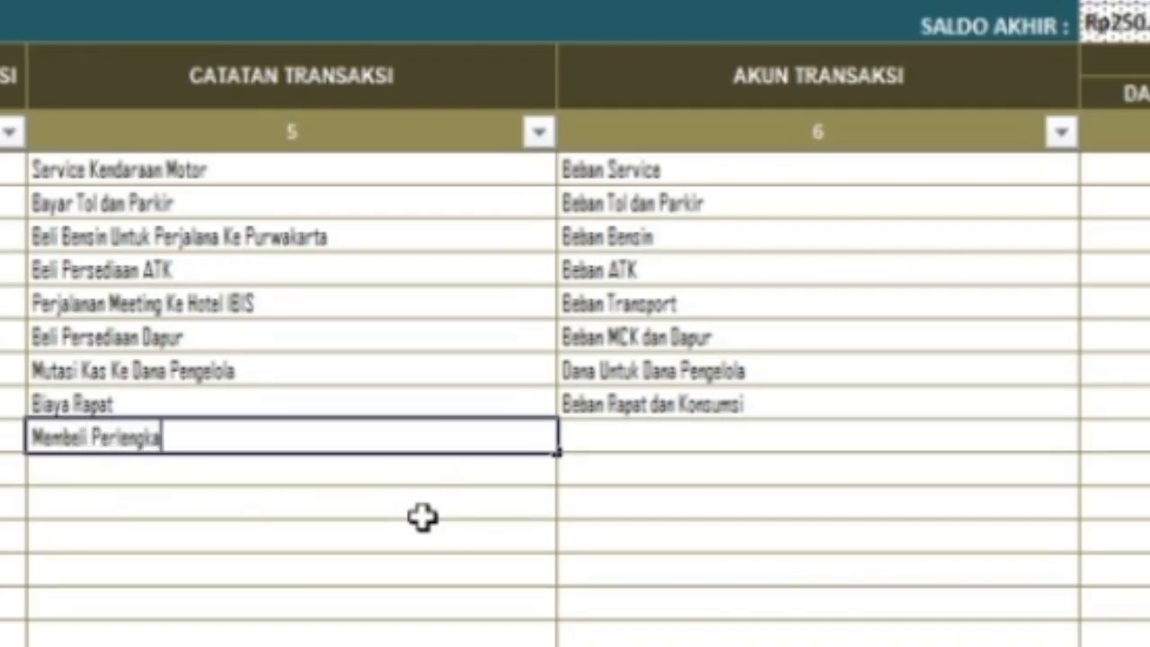
pyautogui.press('BackSpace')
pyautogui.press('BackSpace')
pyautogui.press('BackSpace')
pyautogui.press('BackSpace')
pyautogui.press('BackSpace')
pyautogui.press('BackSpace')
pyautogui.press('BackSpace')
pyautogui.press('BackSpace')
pyautogui.press('BackSpace')
pyautogui.press('BackSpace')
pyautogui.press('BackSpace')
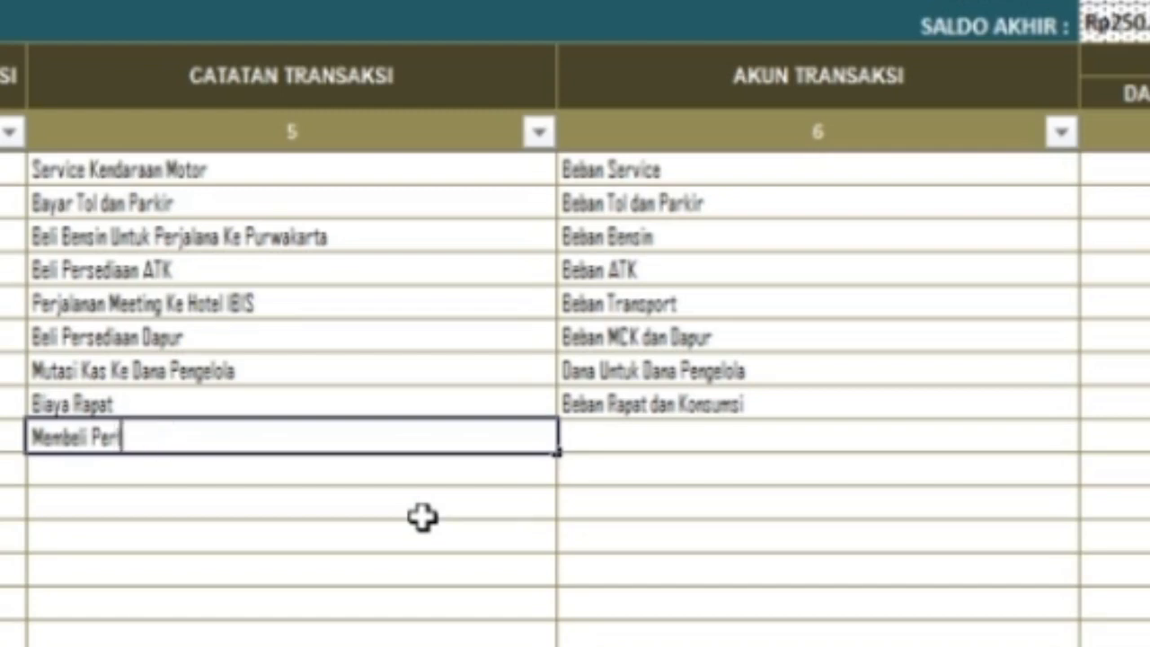
# Complete the transaction note of entry 24 so that it reads "Membeli Bahan-Bahan Dapur"
pyautogui.write('Bahan-Bahan ')
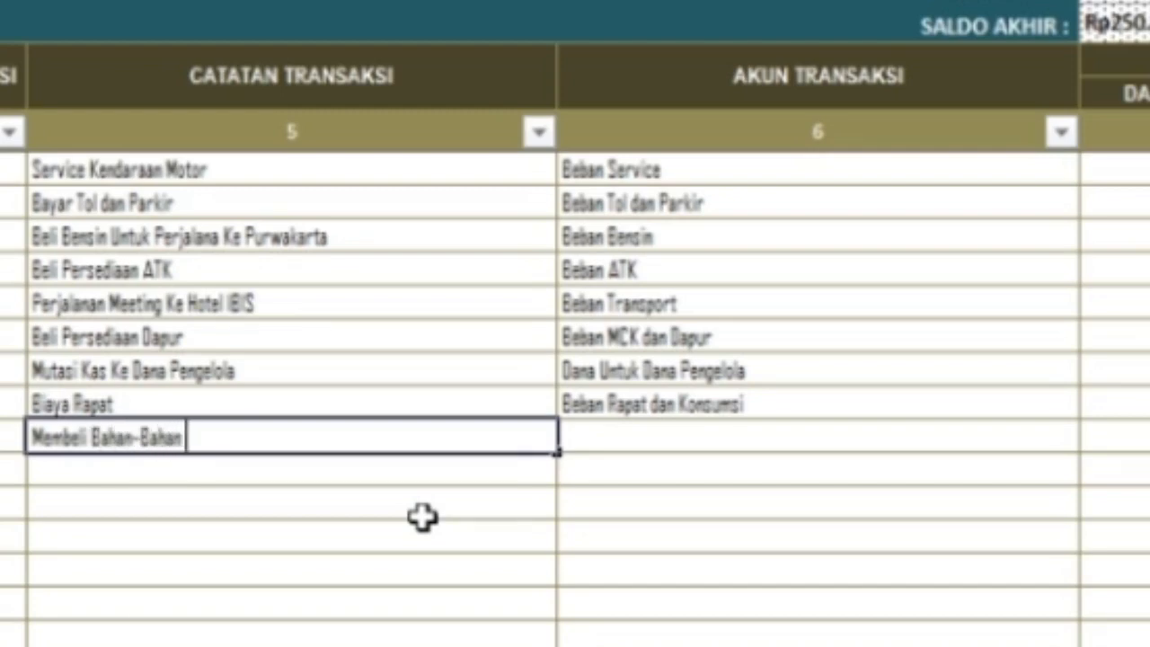
pyautogui.write('Dapur')
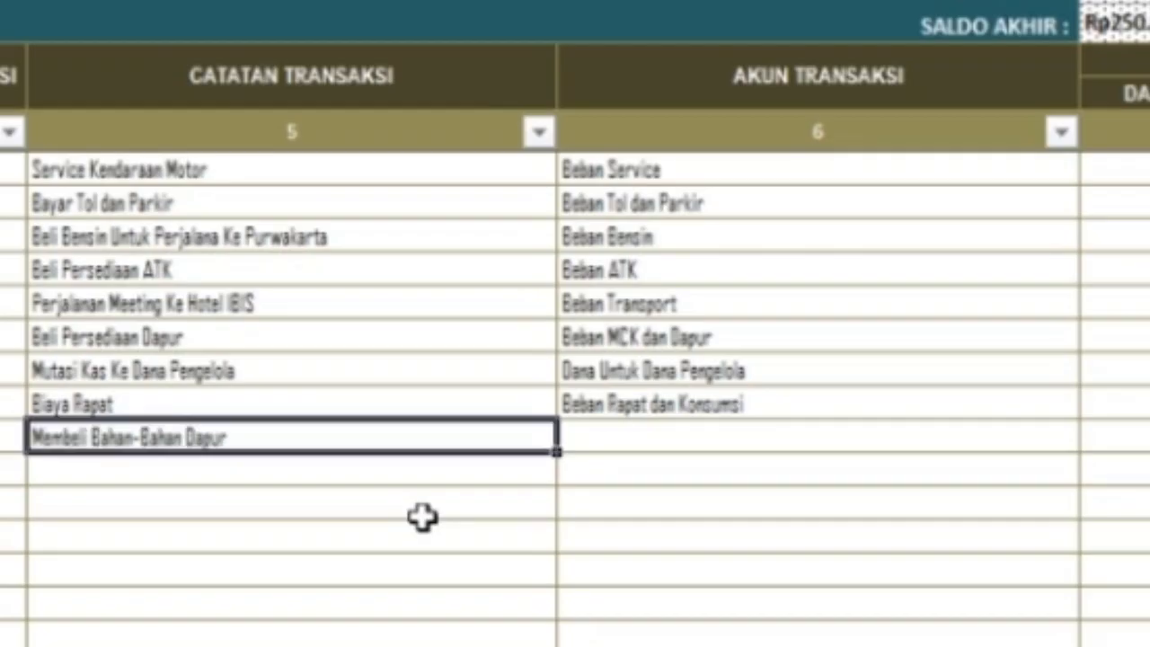
pyautogui.press('Tab')
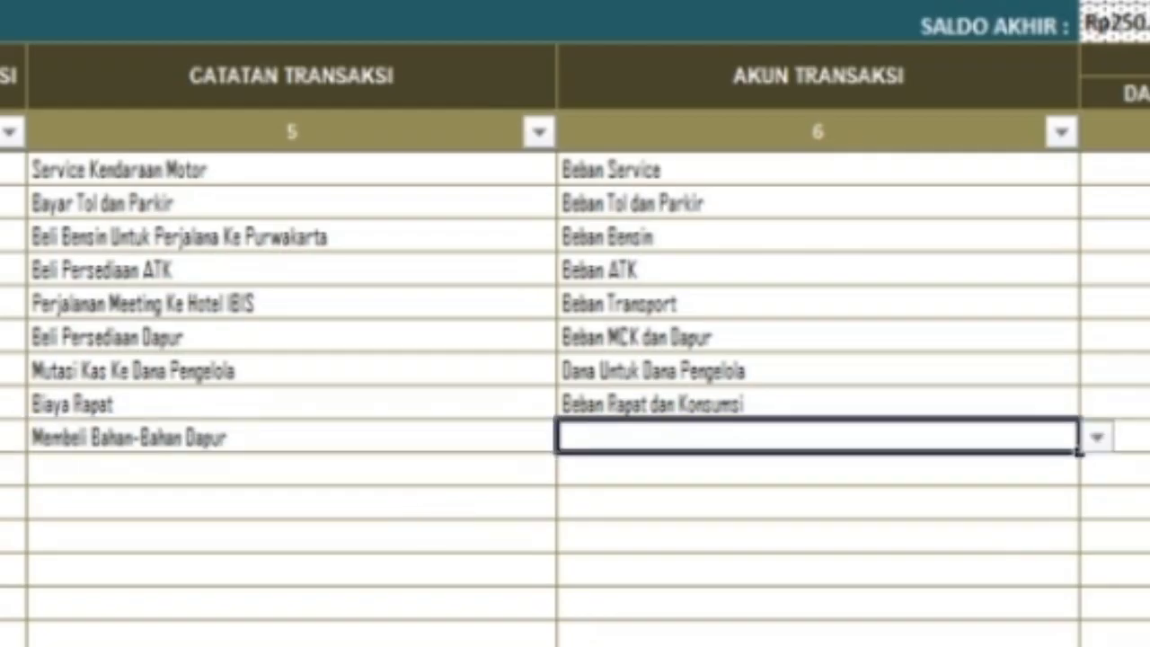
# Set the transaction account (Akun Transaksi) of entry 24 to "Beban MCK dan Dapur"
pyautogui.click(1117, 444)
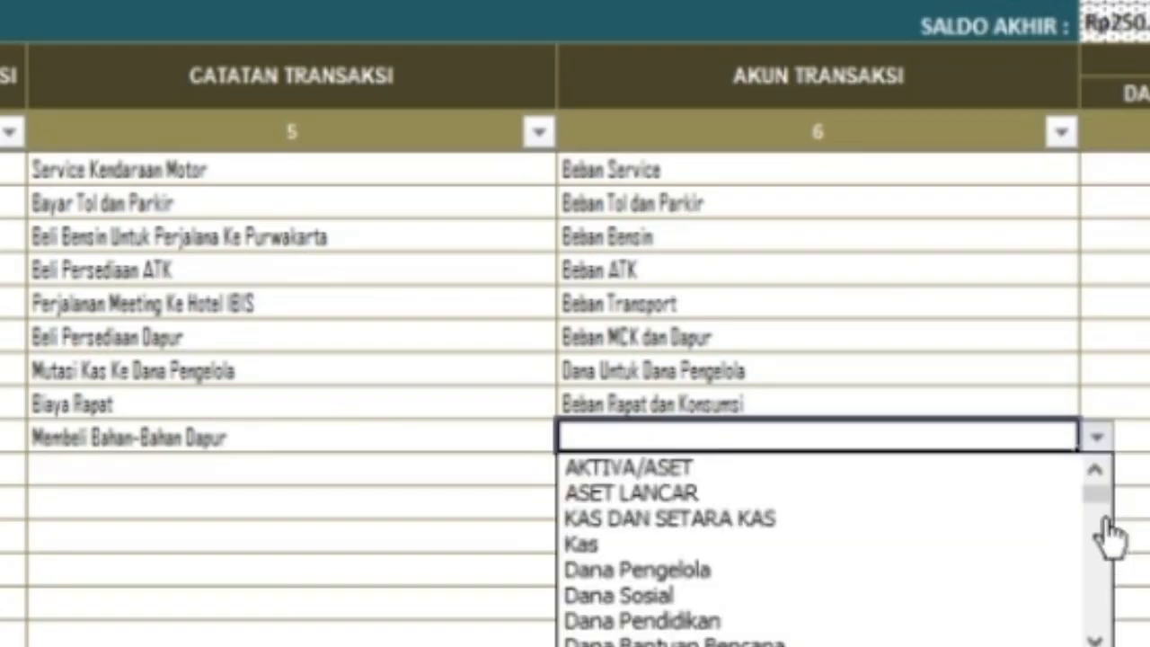
pyautogui.scroll(-5, 1108, 506)
pyautogui.scroll(7, 1094, 490)
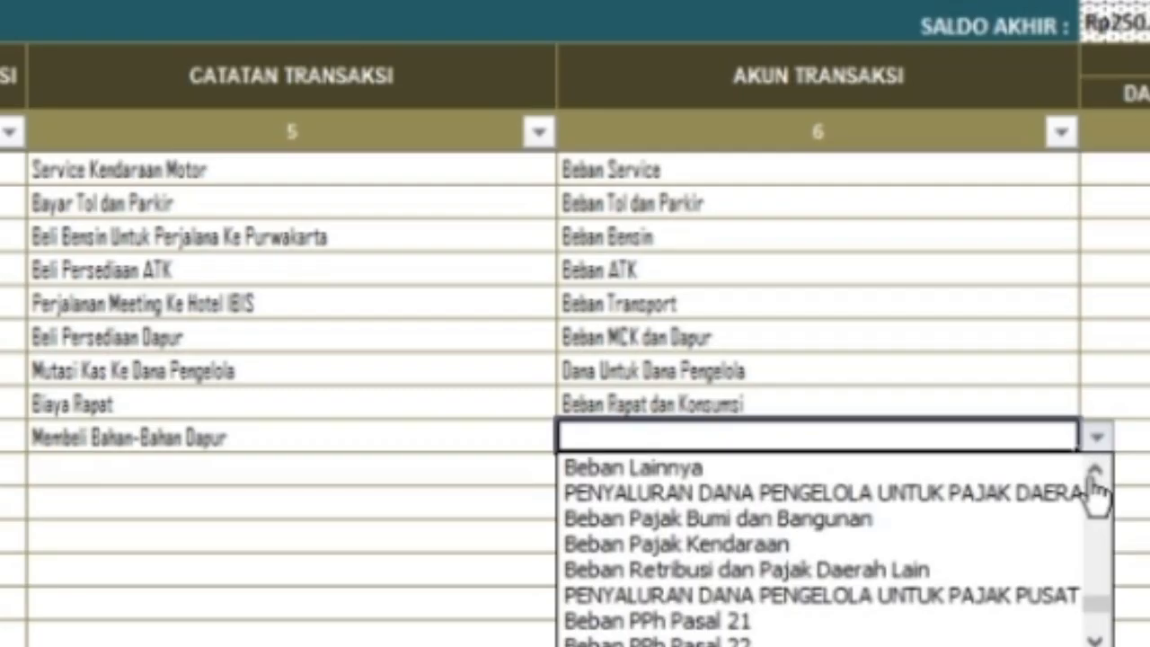
pyautogui.scroll(3, 1097, 488)
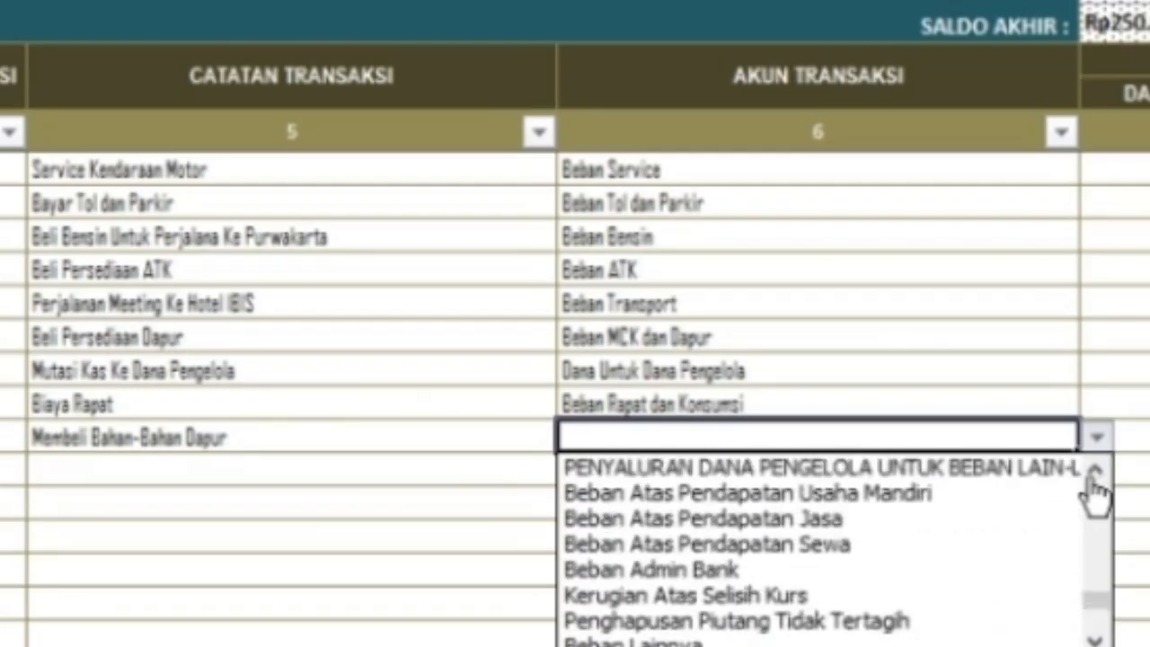
pyautogui.scroll(3, 1095, 490)
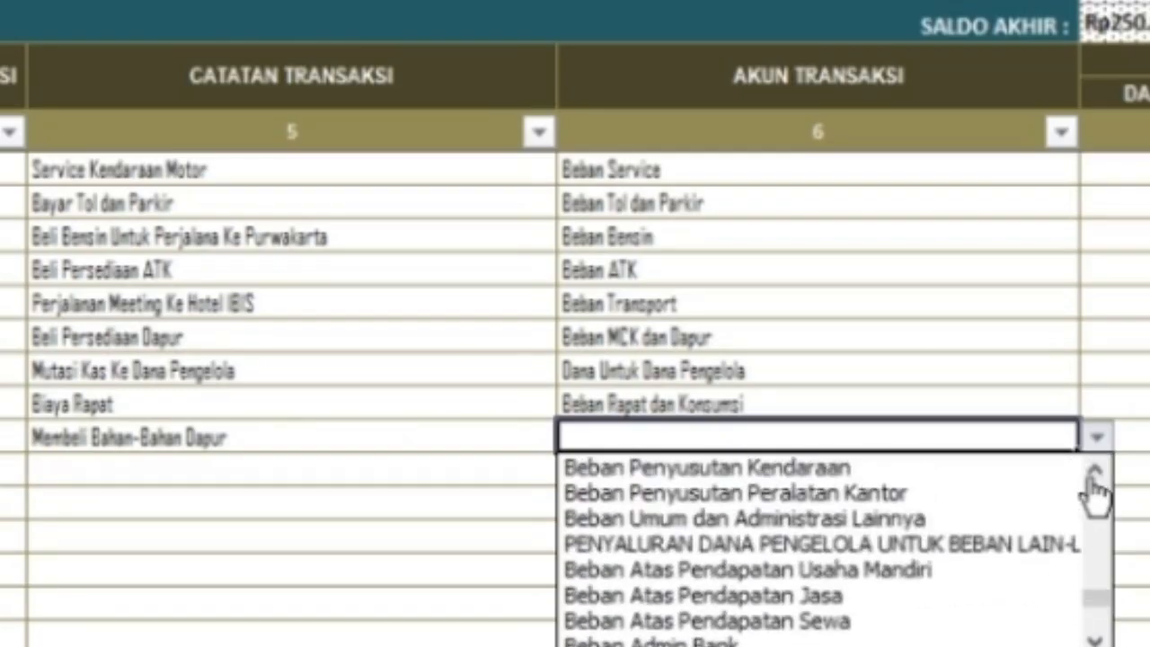
pyautogui.scroll(7, 1094, 490)
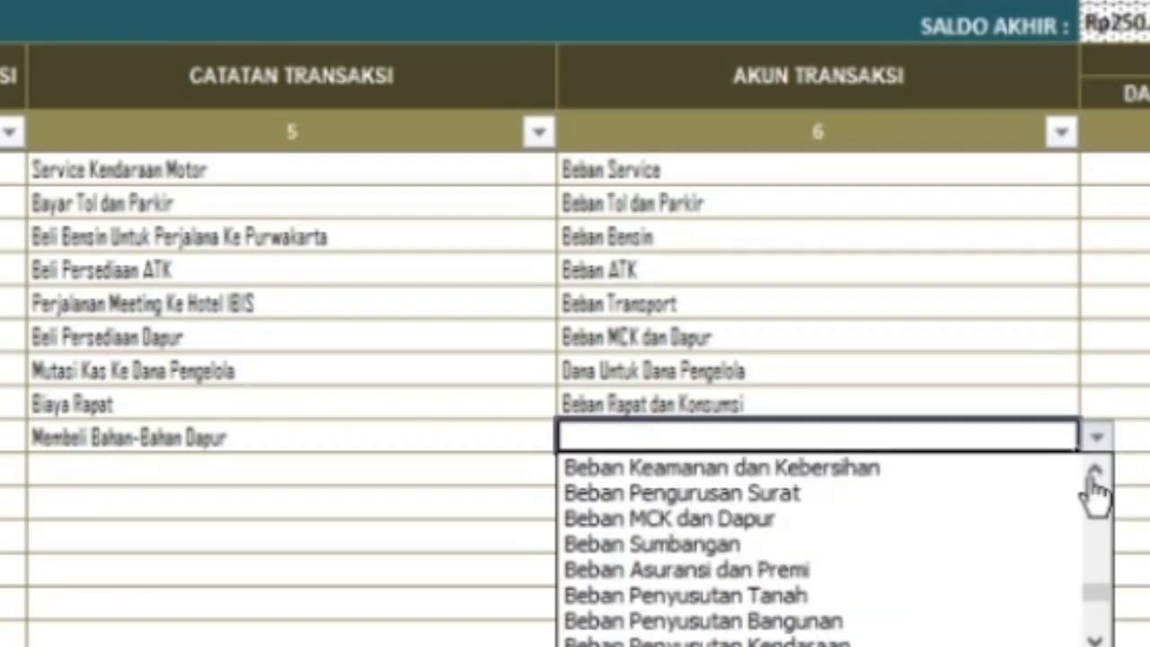
pyautogui.click(737, 521)
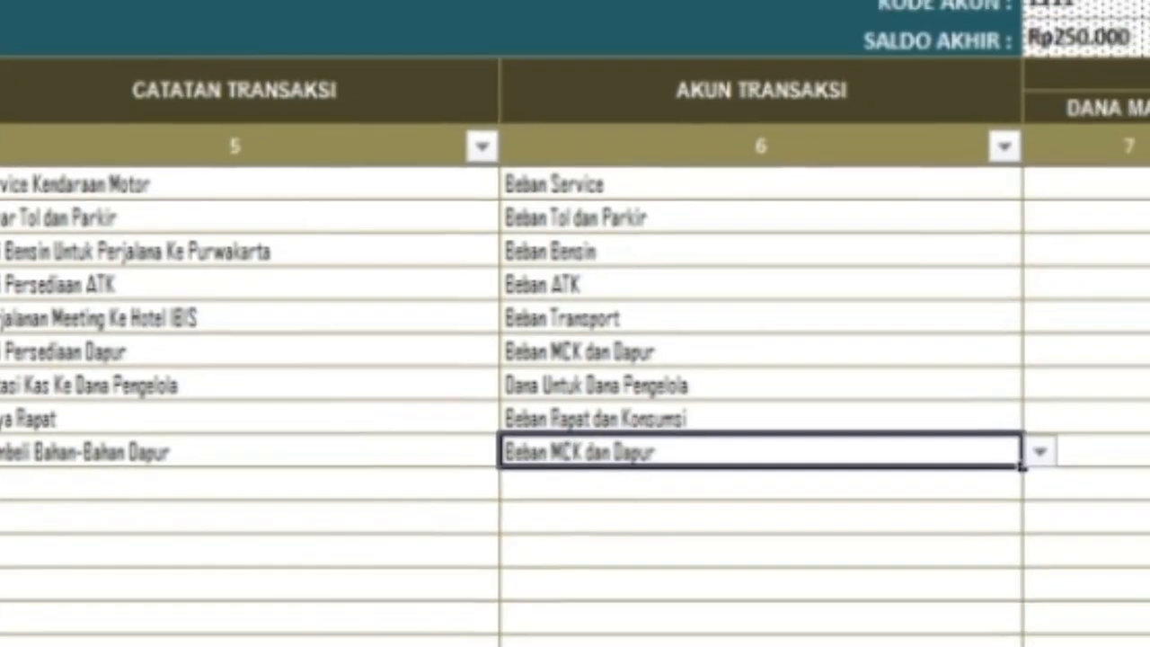
# Record 185000 as the outgoing funds (Dana Keluar) of entry 24, leaving Dana Masuk empty
pyautogui.click(1139, 479)
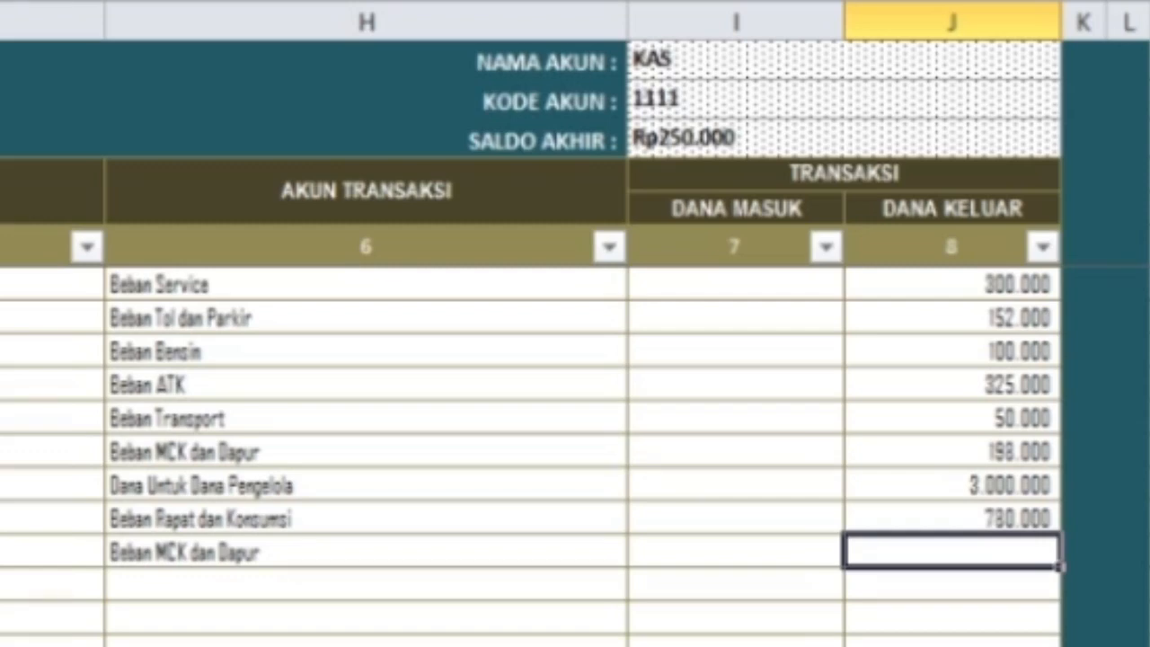
pyautogui.write('185000')
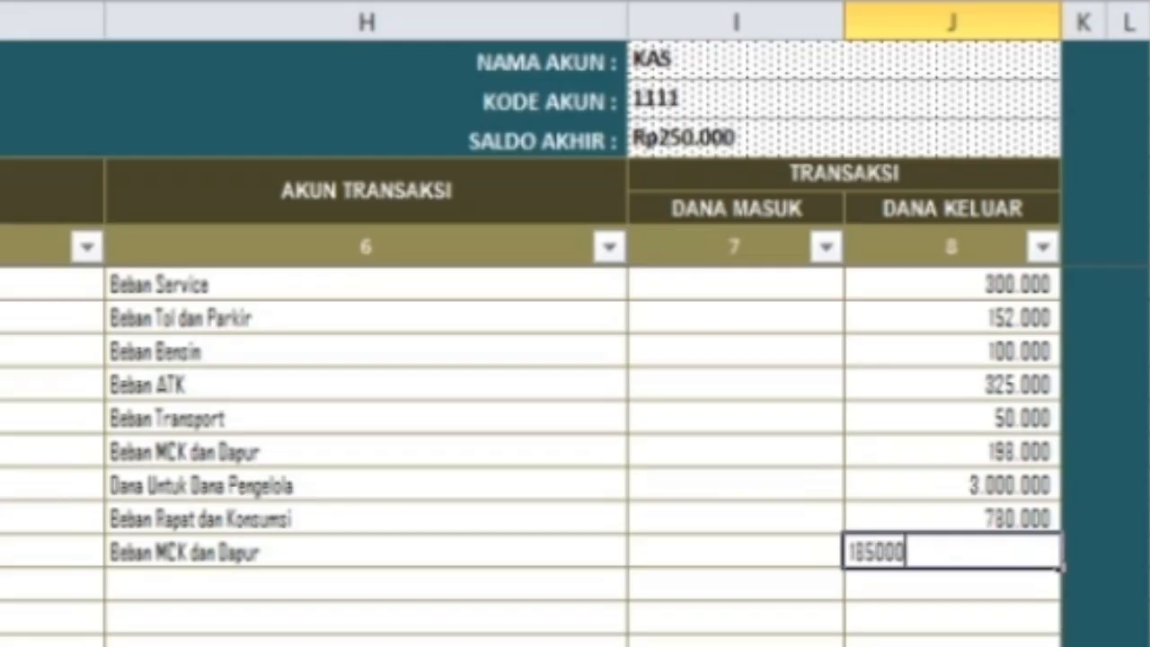
pyautogui.hotkey('ctrl', 'Return')
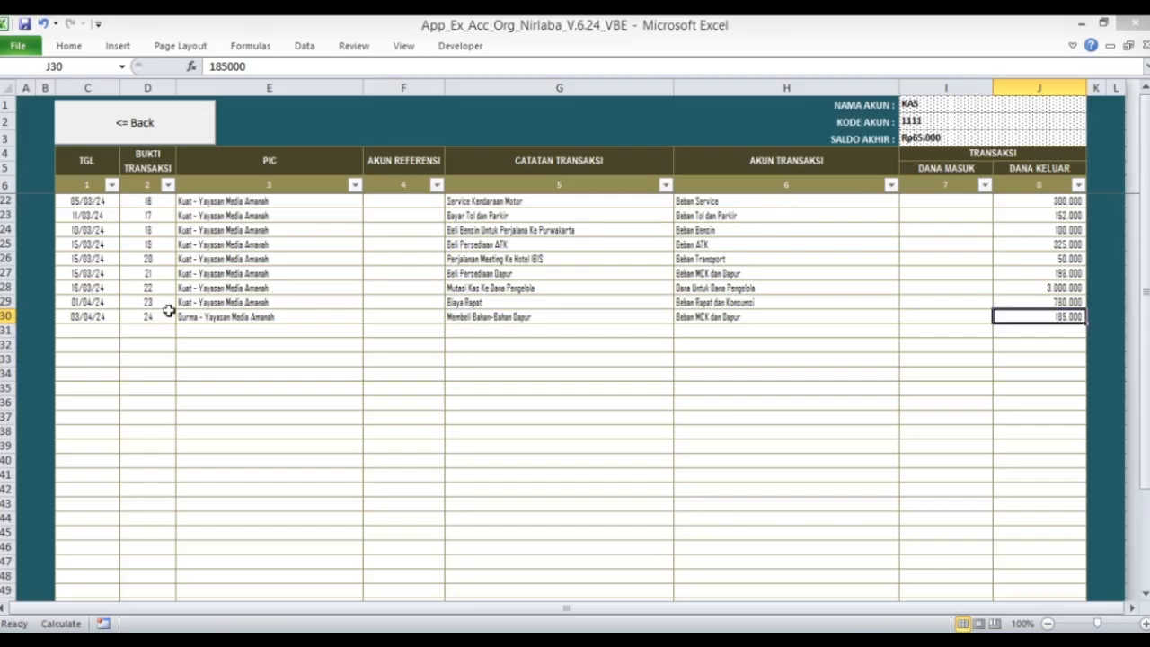
# Start another journal entry in the row below, dated 04/04/24 with voucher number 25
pyautogui.click(90, 333)
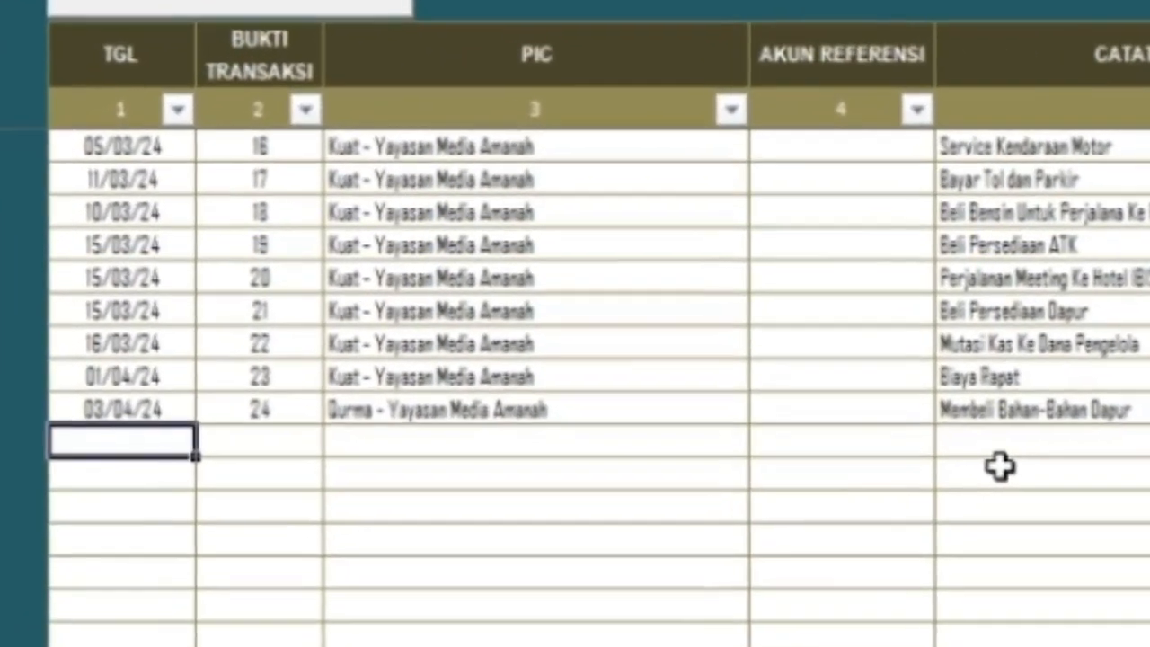
pyautogui.write('04/')
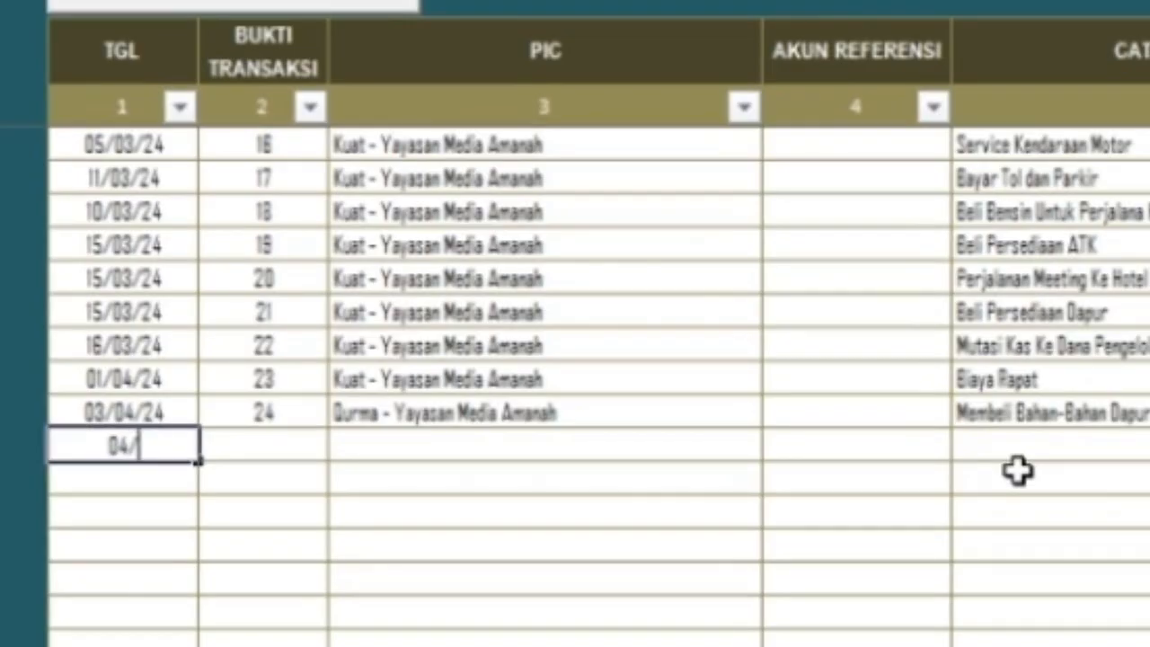
pyautogui.write('04/24')
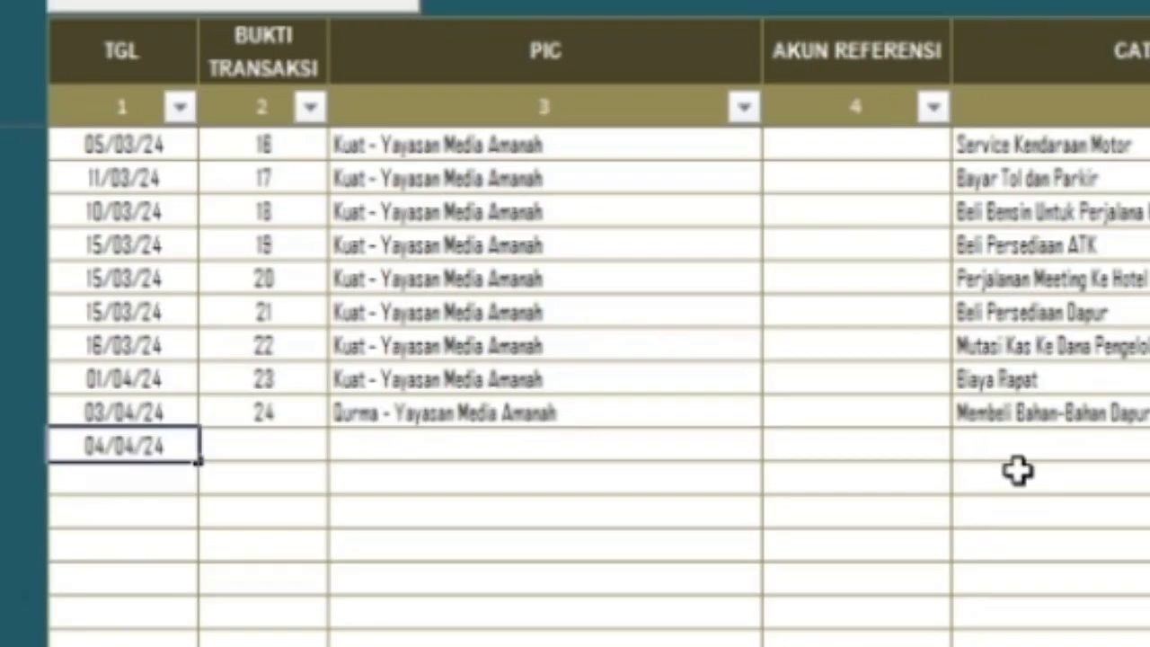
pyautogui.press('Tab')
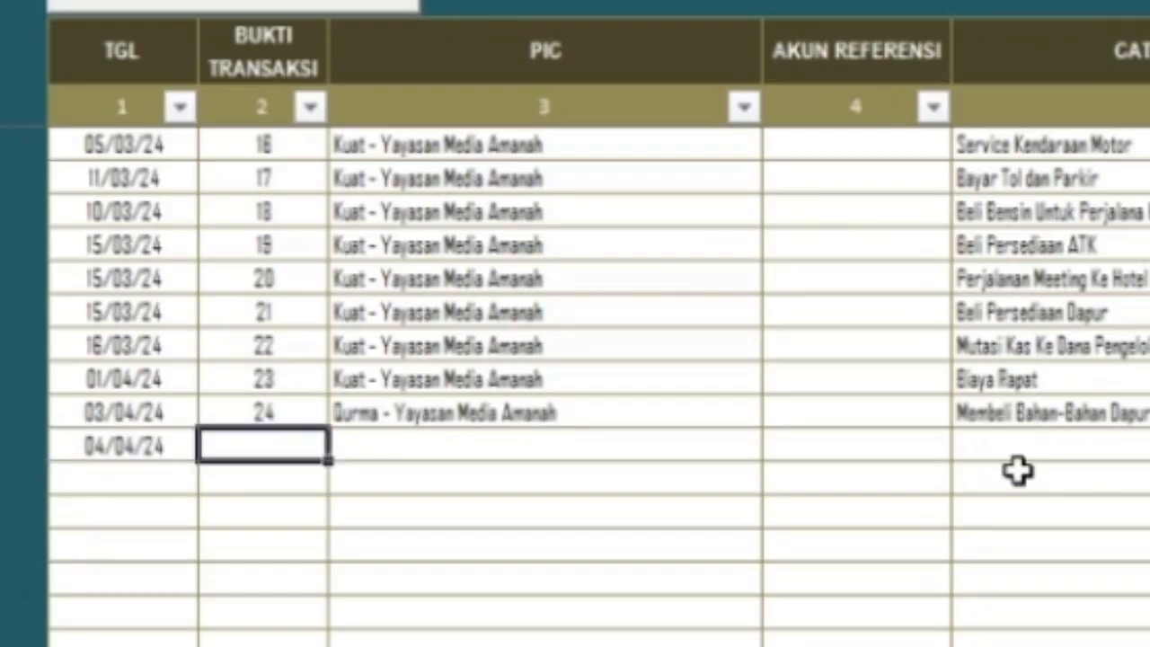
pyautogui.write('25')
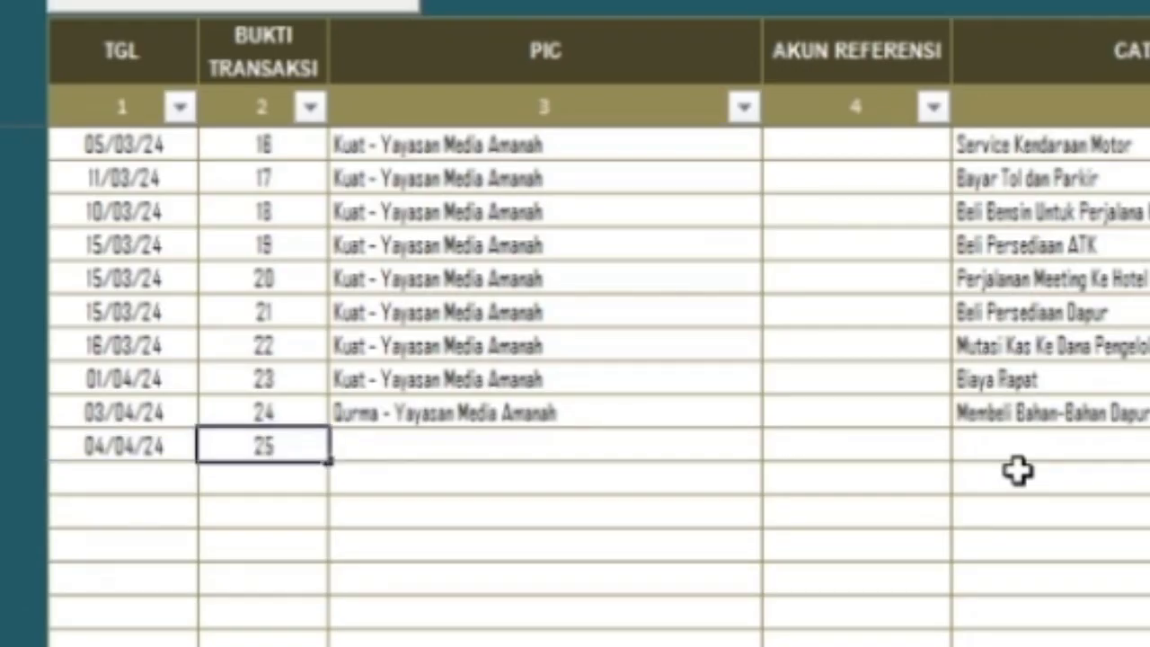
# Set the PIC of entry 25 to the same Yayasan Media Amanah person as in entry 23
pyautogui.press('Tab')
pyautogui.click(781, 449)
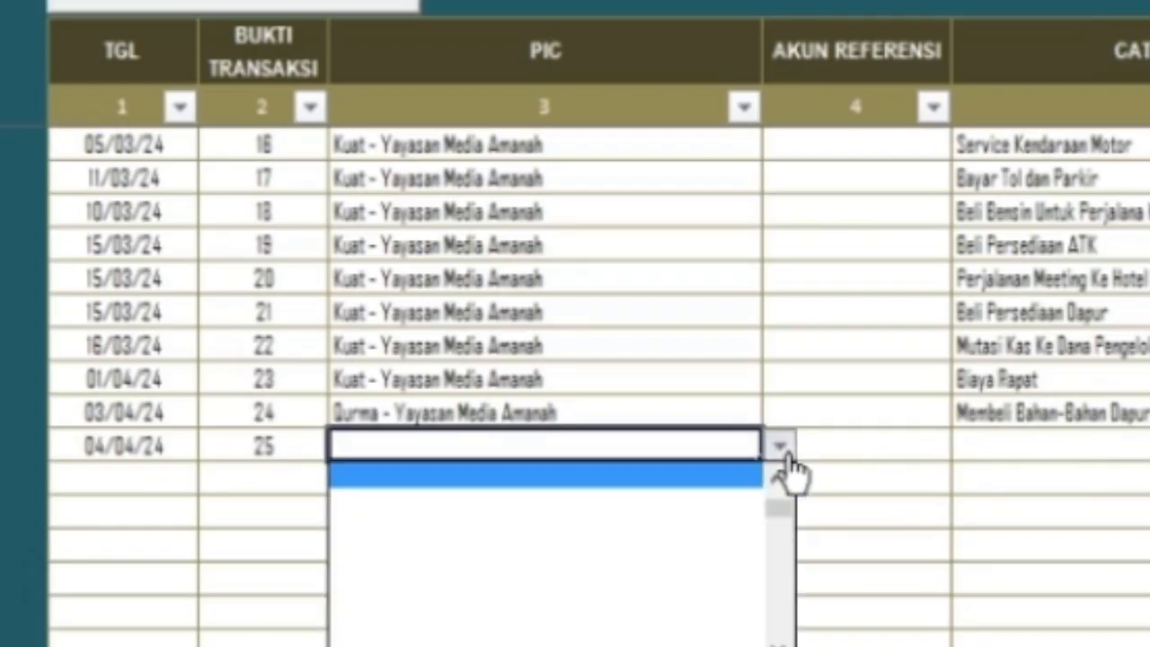
pyautogui.click(779, 479)
pyautogui.moveTo(782, 505); pyautogui.dragTo(632, 480)
pyautogui.click(534, 503)
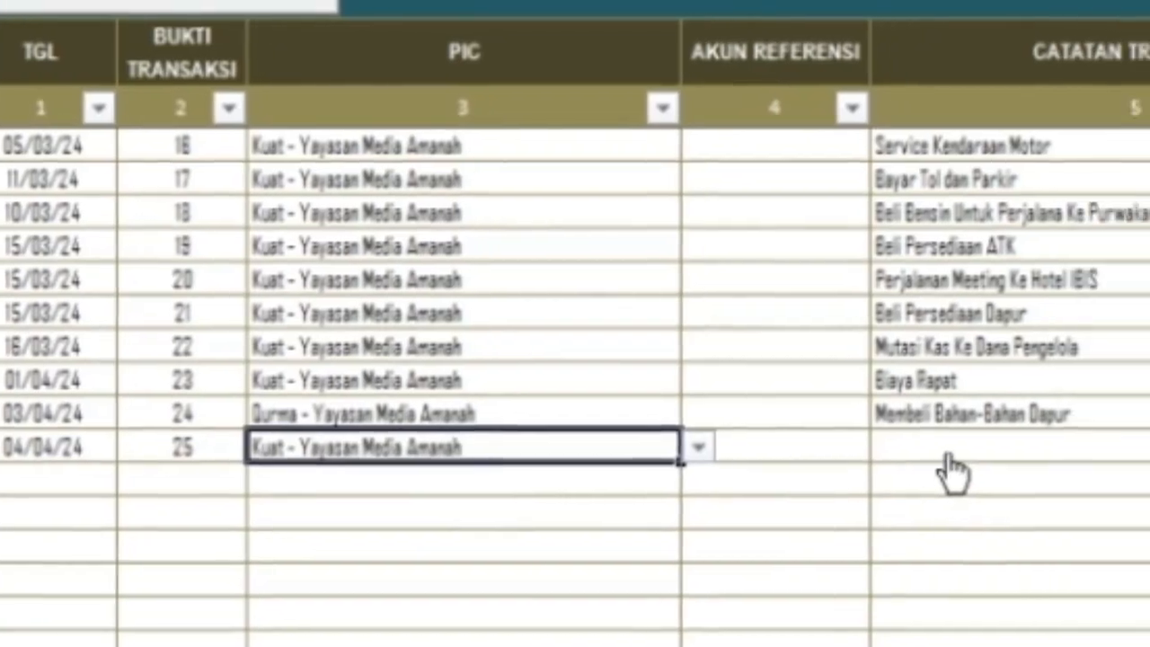
# Enter "Mutasi Kas Dari Dana Pengelola" as the transaction note of entry 25, leaving Akun Referensi empty
pyautogui.click(1029, 449)
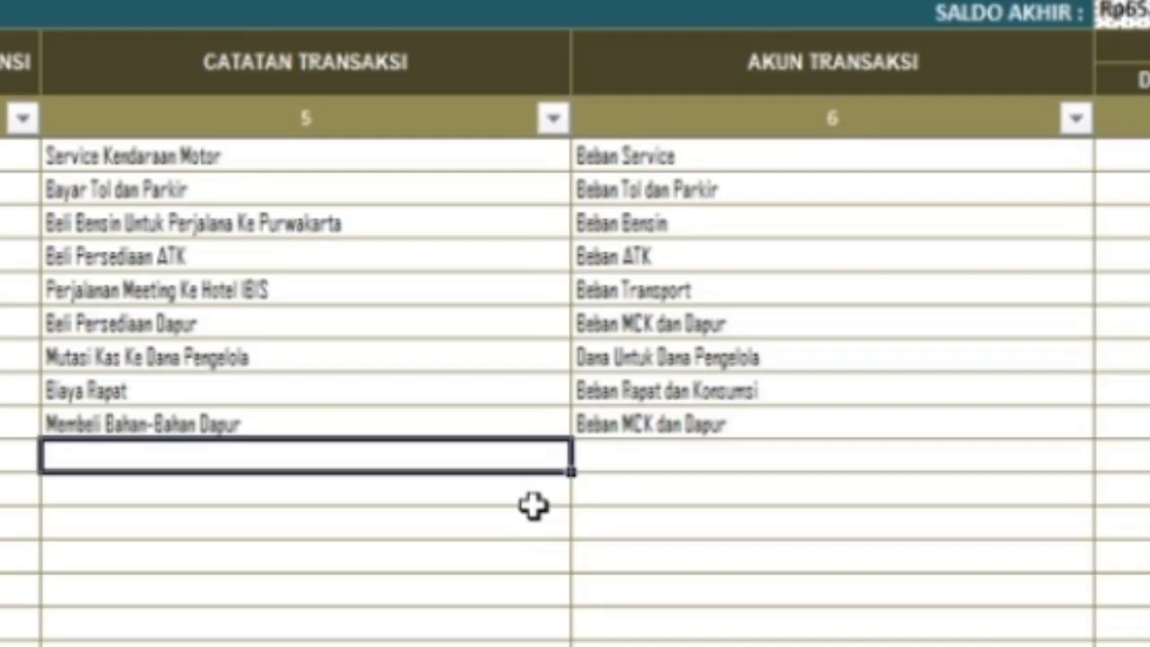
pyautogui.write('Mutasi ')
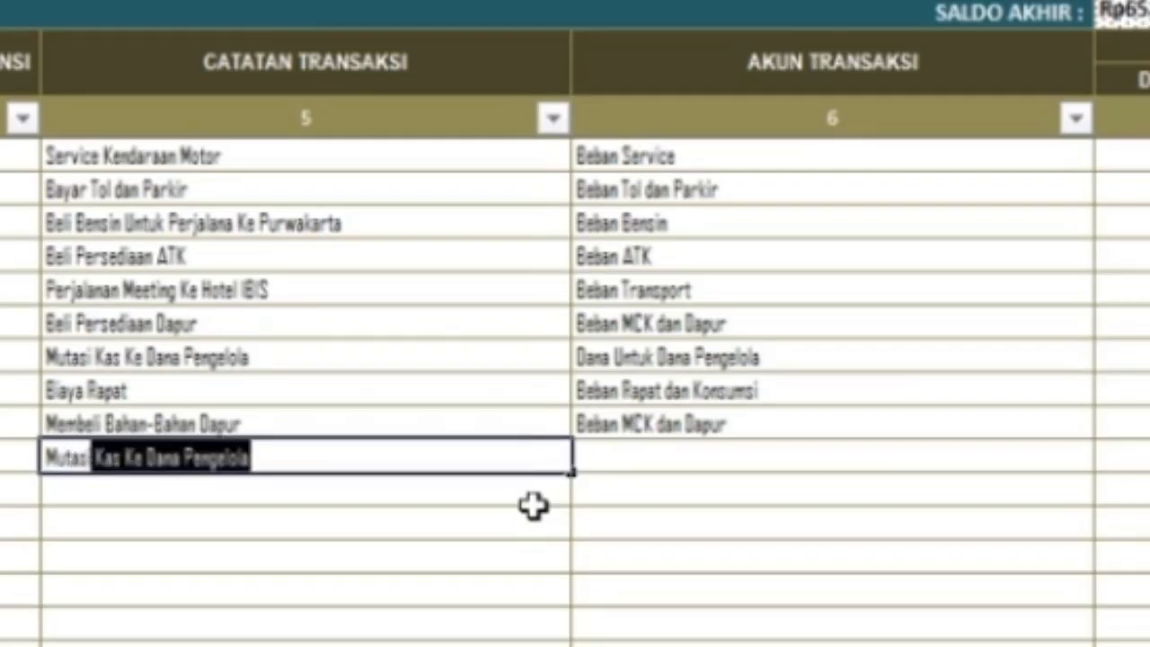
pyautogui.write('Kas')
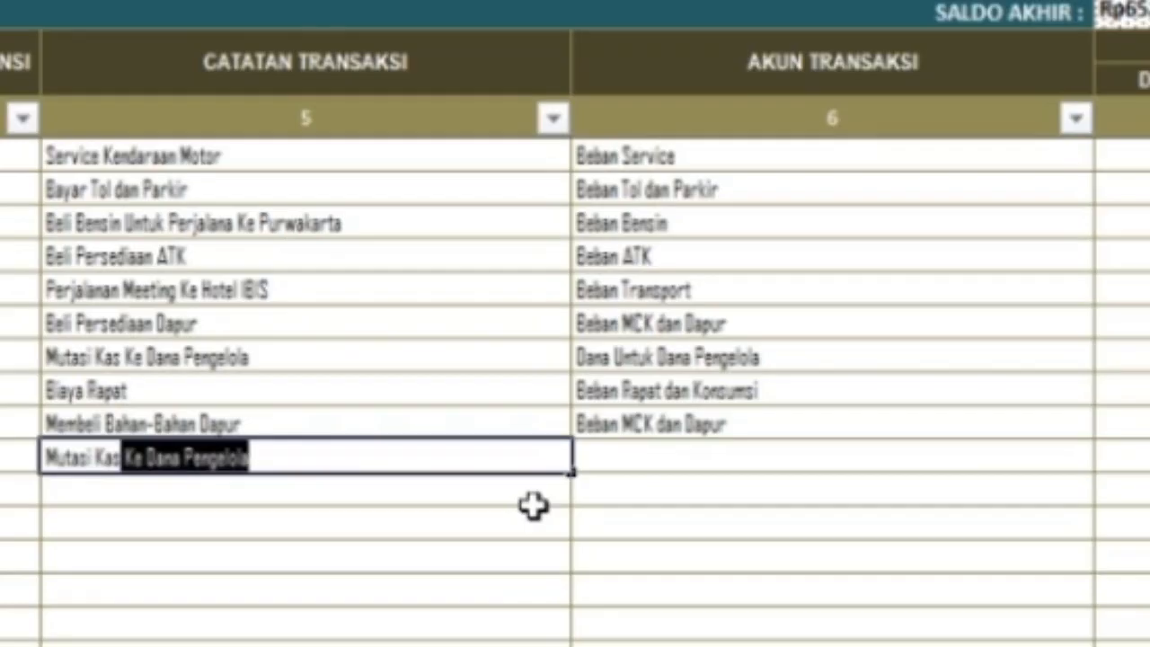
pyautogui.write(' Dari ')
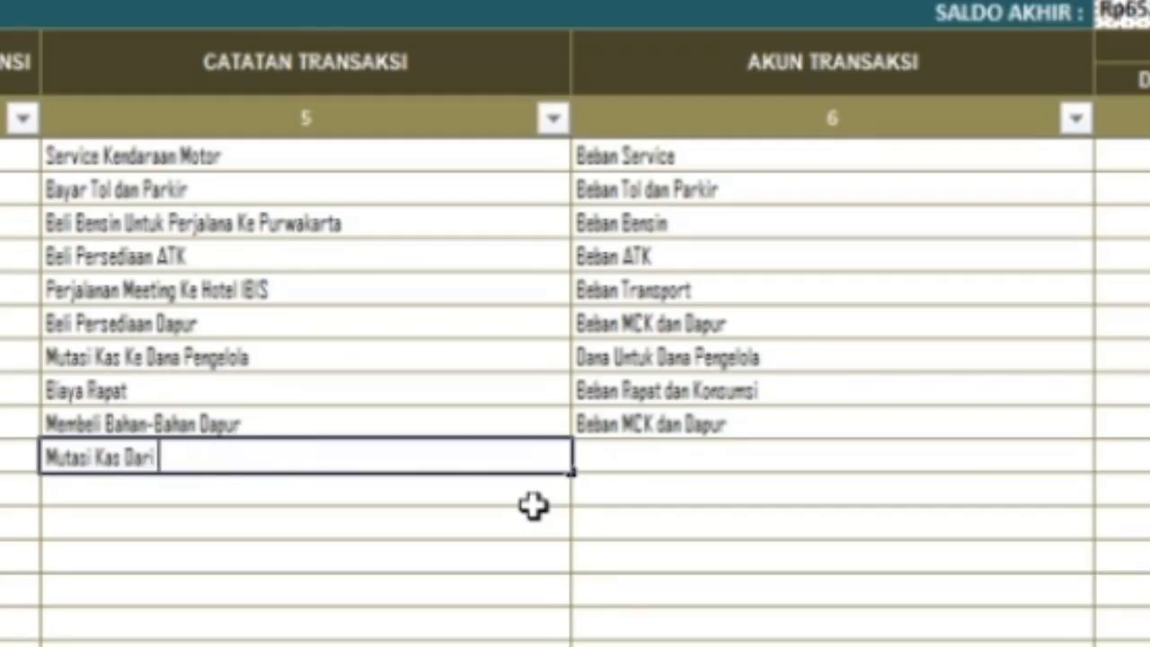
pyautogui.write('Dana ')
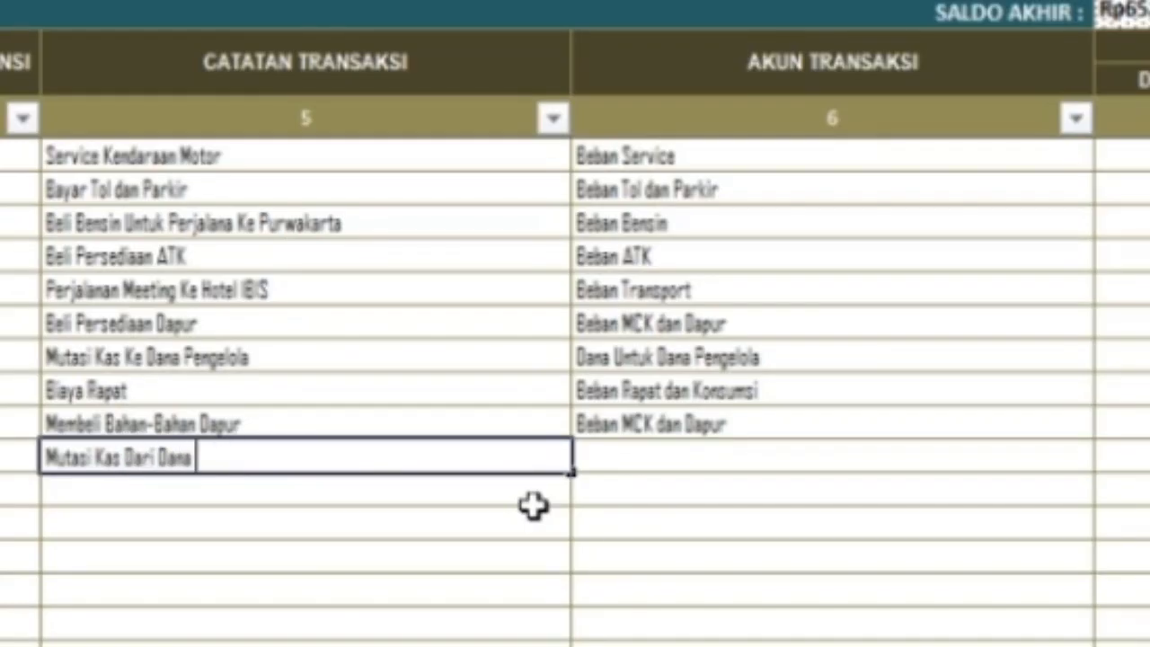
pyautogui.write('Pengelola')
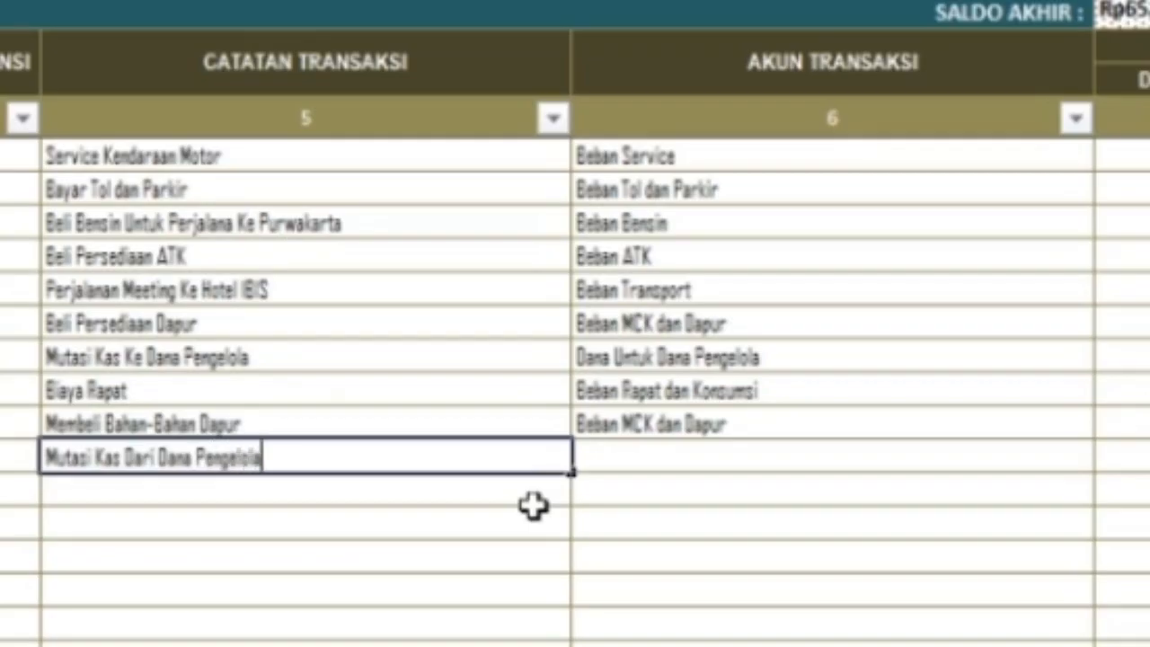
pyautogui.press('Return')
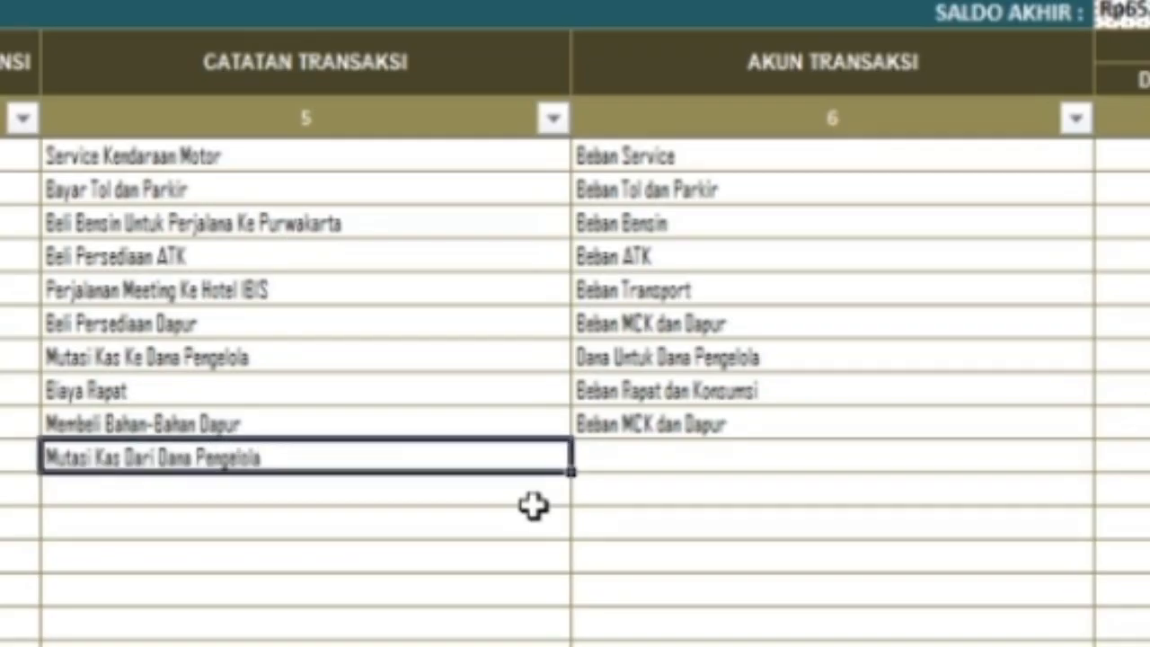
# Set the Akun Transaksi of entry 25 to "Dana Dari Dana Pengelola"
pyautogui.press('Tab')
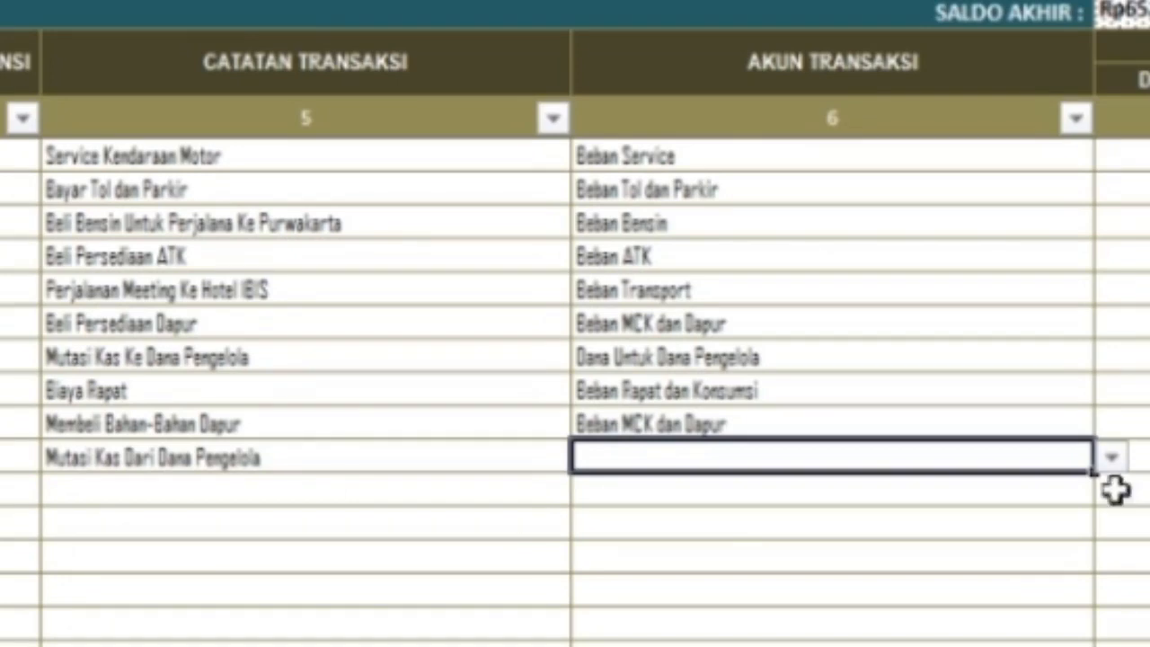
pyautogui.click(1114, 460)
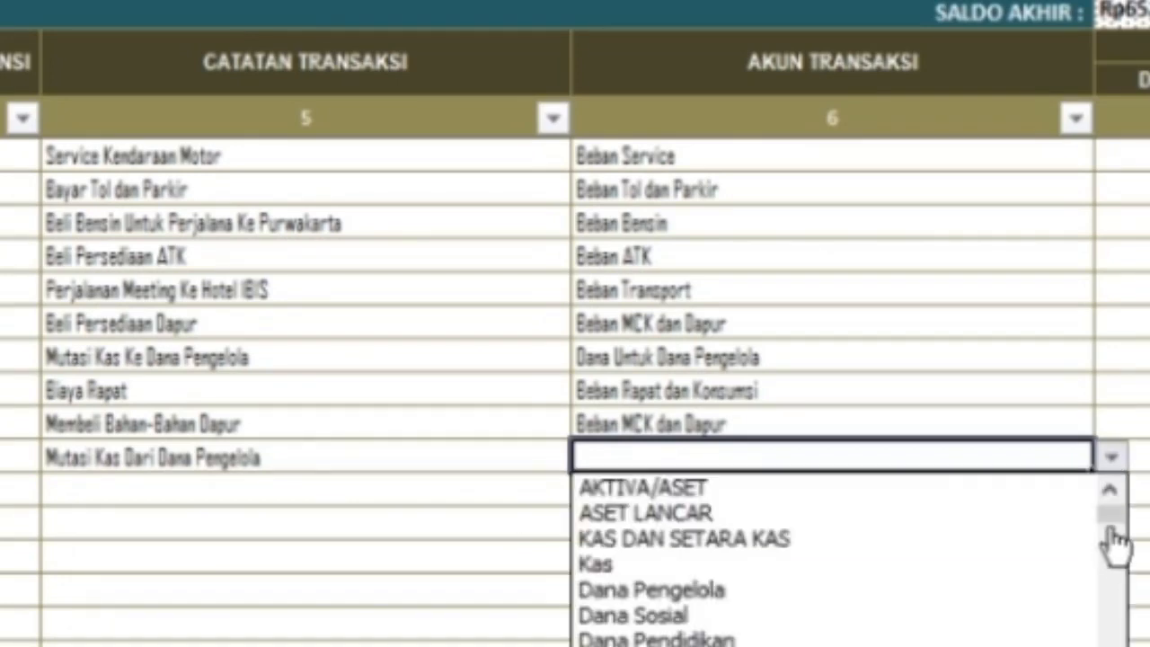
pyautogui.moveTo(1111, 531); pyautogui.dragTo(1114, 644)
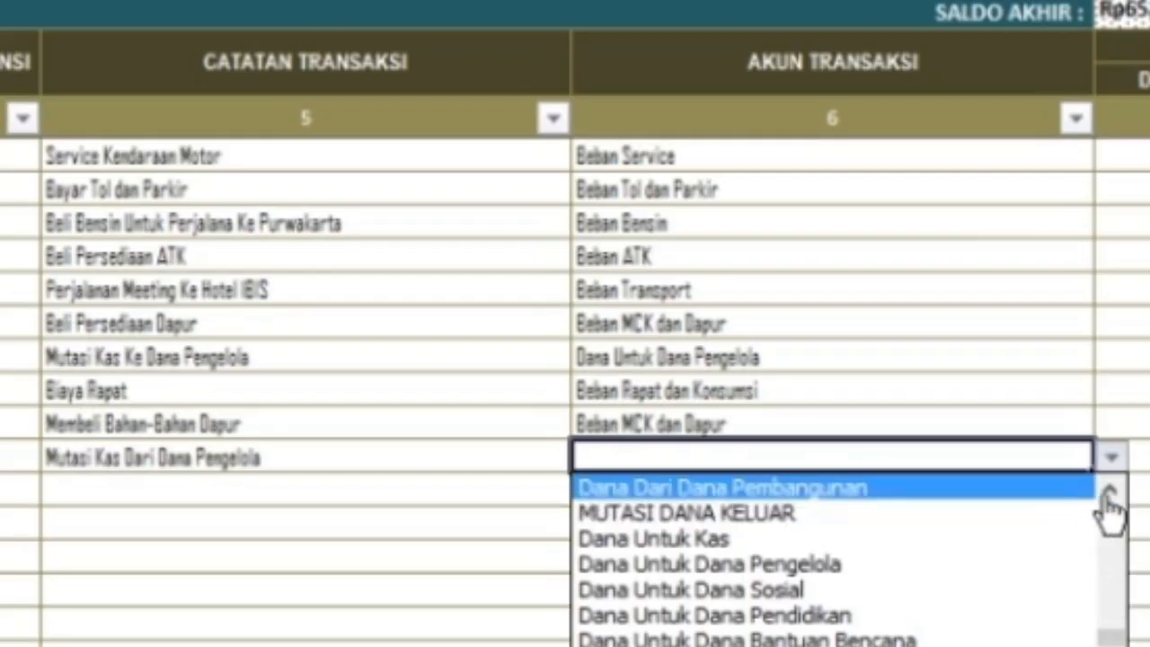
pyautogui.click(1111, 494)
pyautogui.click(1111, 496)
pyautogui.click(1111, 496)
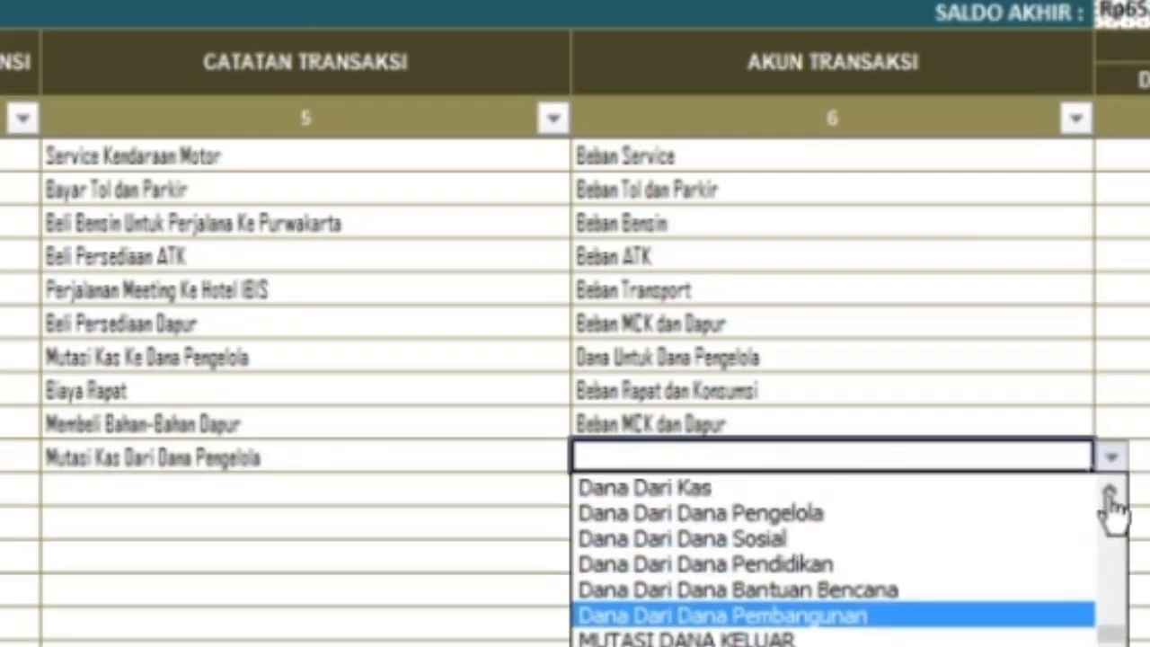
pyautogui.click(1110, 496)
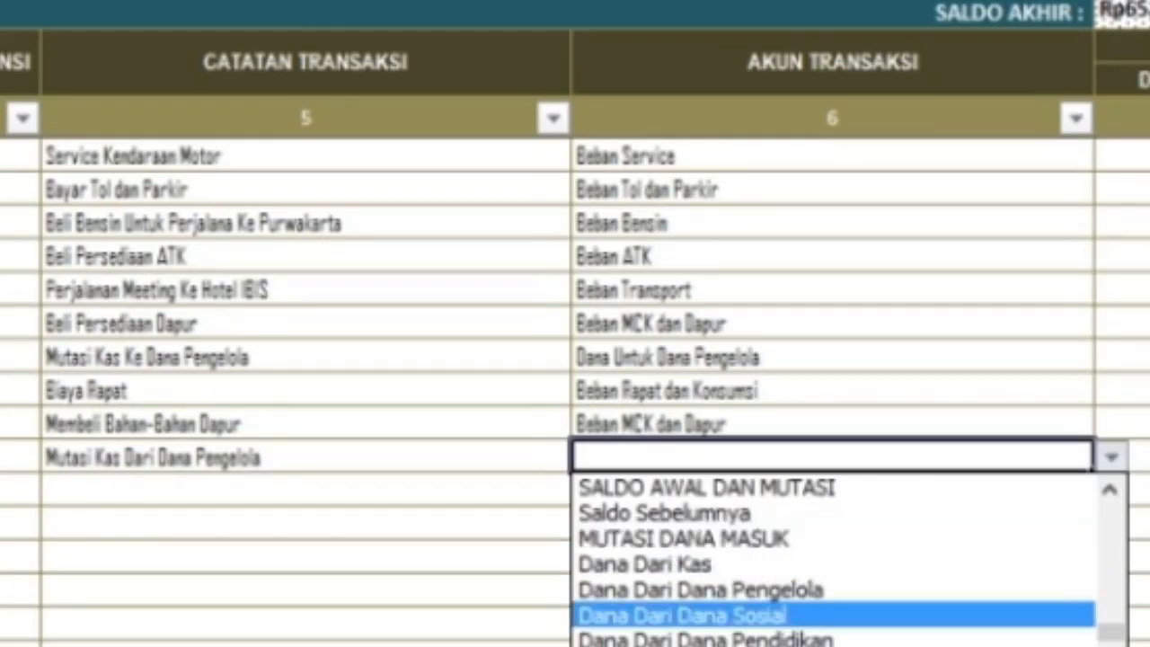
pyautogui.click(745, 599)
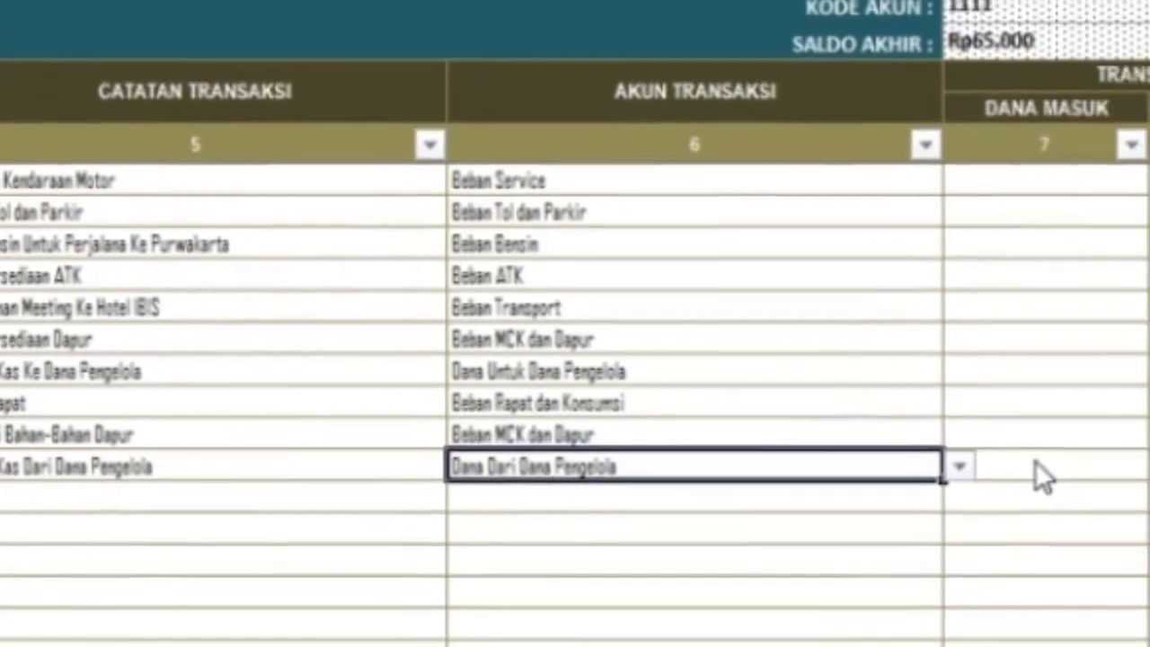
# Record 1500000 as the incoming funds (Dana Masuk) of entry 25
pyautogui.click(1035, 466)
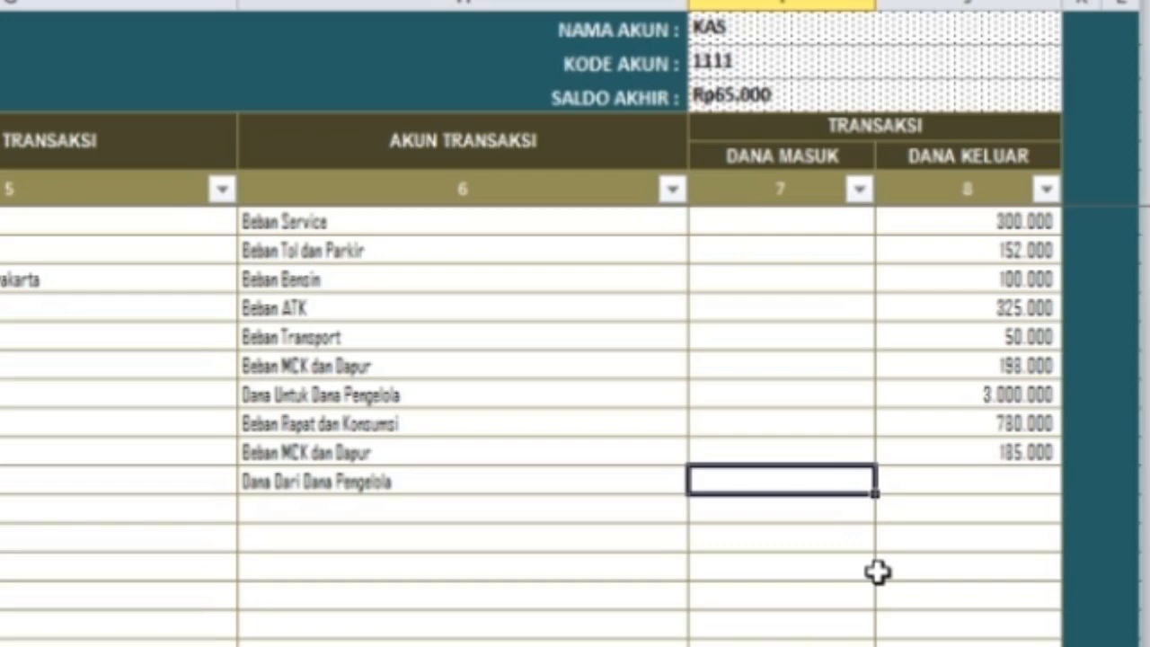
pyautogui.write('1500')
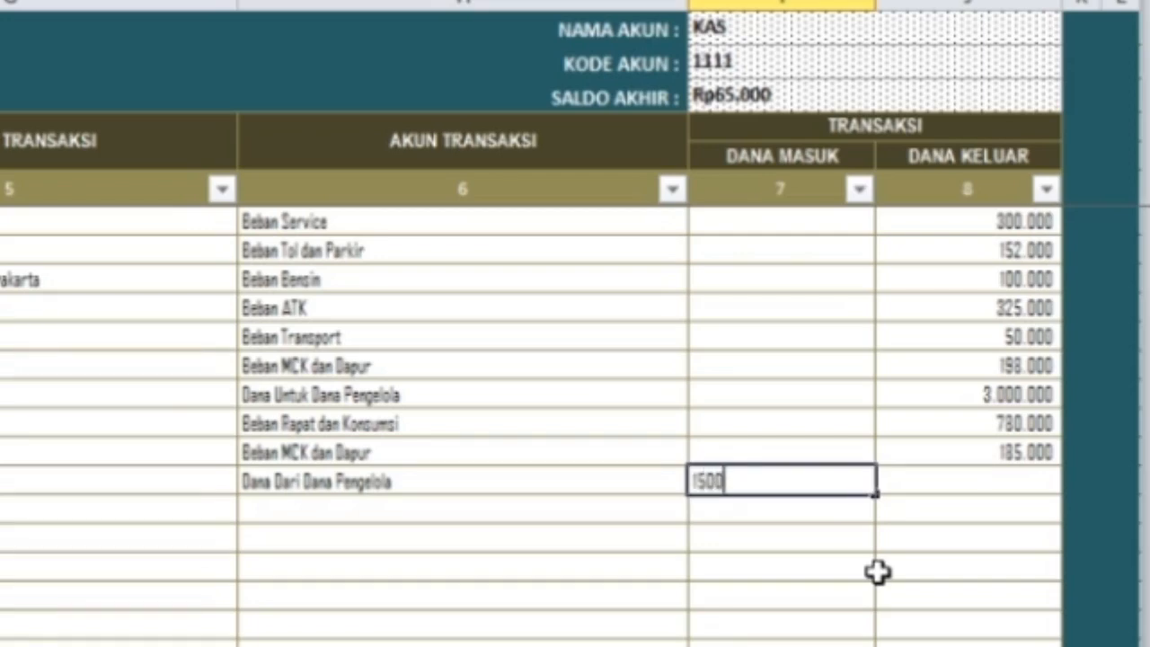
pyautogui.write('000')
pyautogui.press('Return')
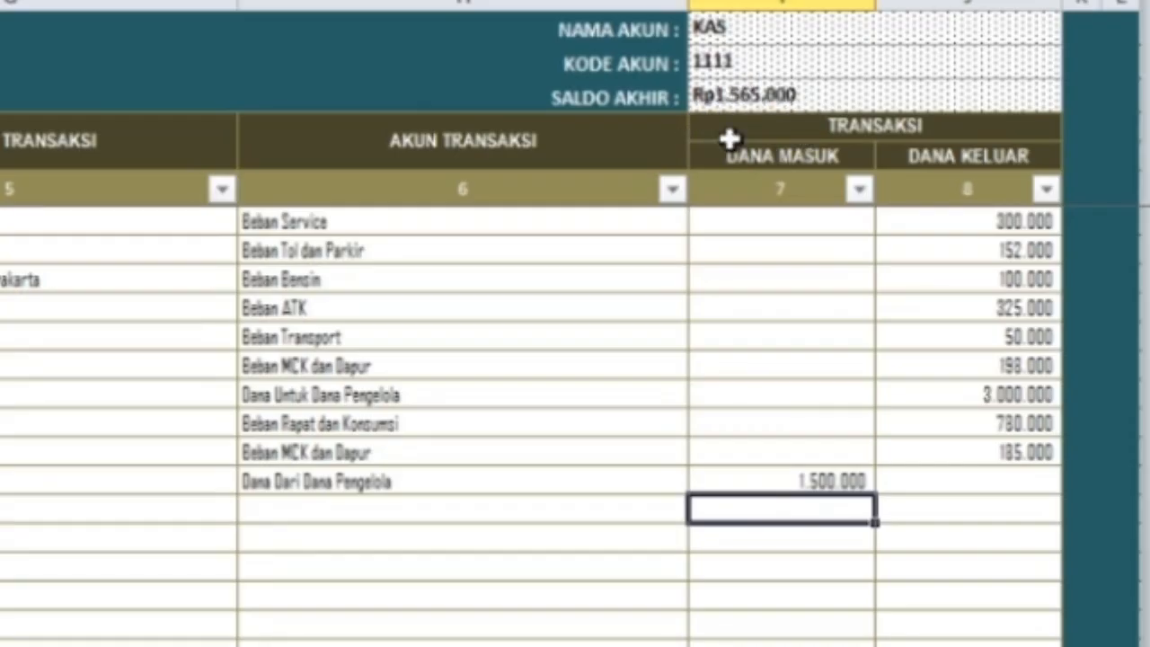
pyautogui.click(800, 476)
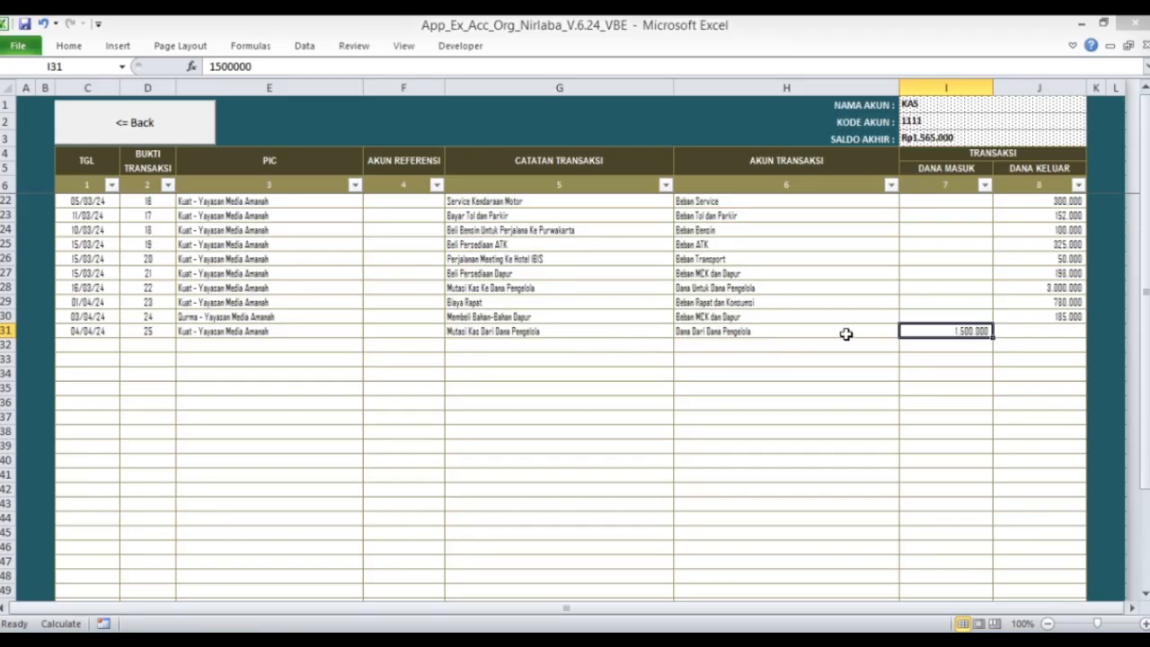
# Open the Rekonsiliasi Antar Jurnal report and examine the differences in the Mutasi Antar Kas section
pyautogui.click(114, 124)
pyautogui.click(249, 144)
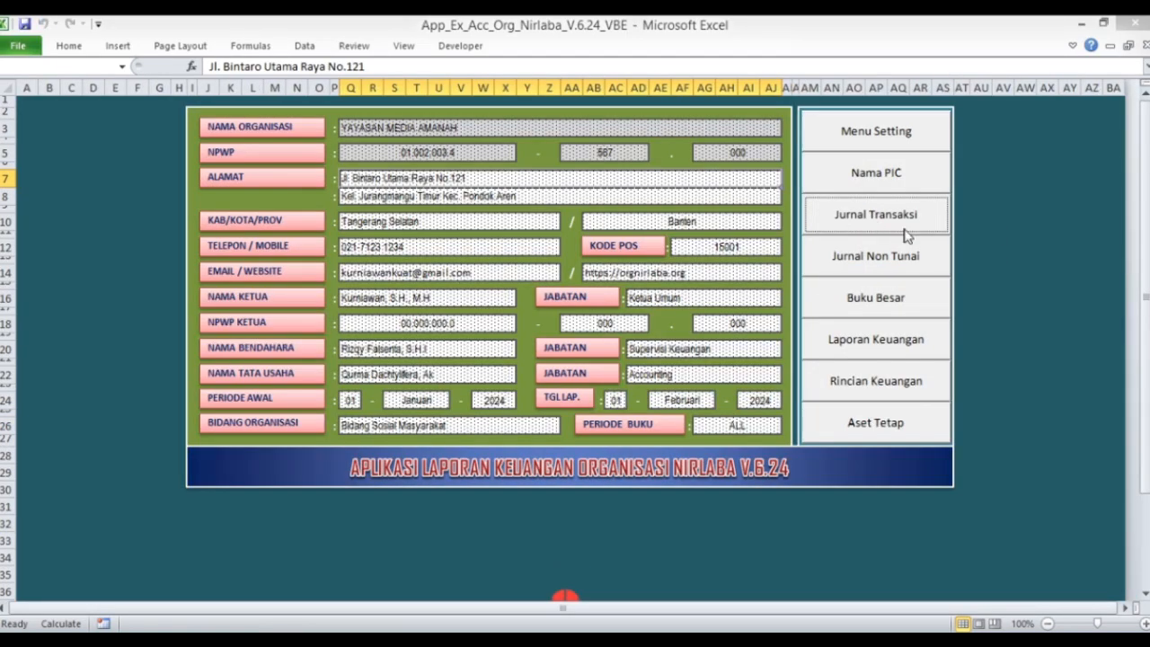
pyautogui.click(877, 340)
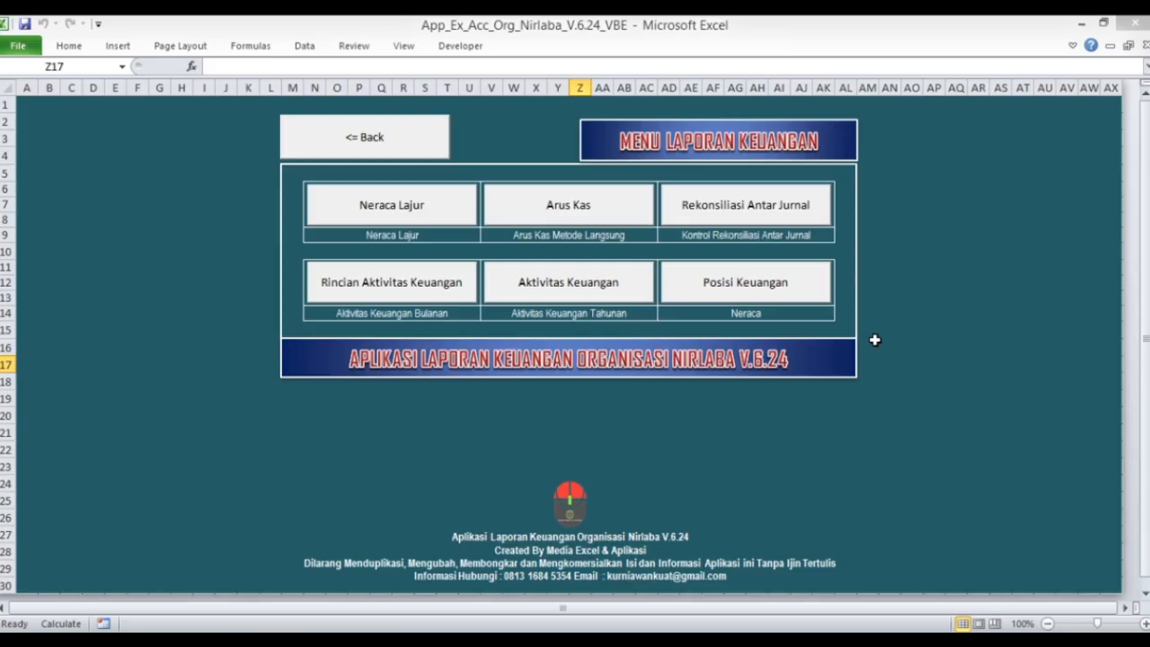
pyautogui.click(739, 212)
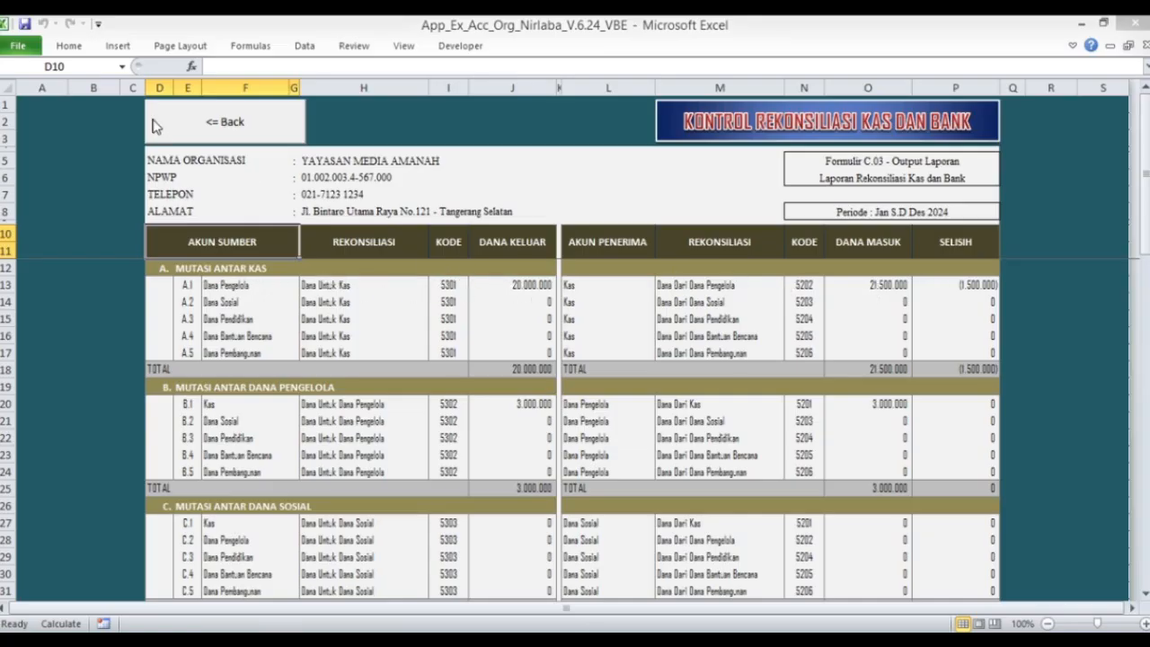
# Review entry 25 in the cash journal and check the Dana Pengelola journal for a matching outgoing transfer
pyautogui.click(191, 135)
pyautogui.click(351, 145)
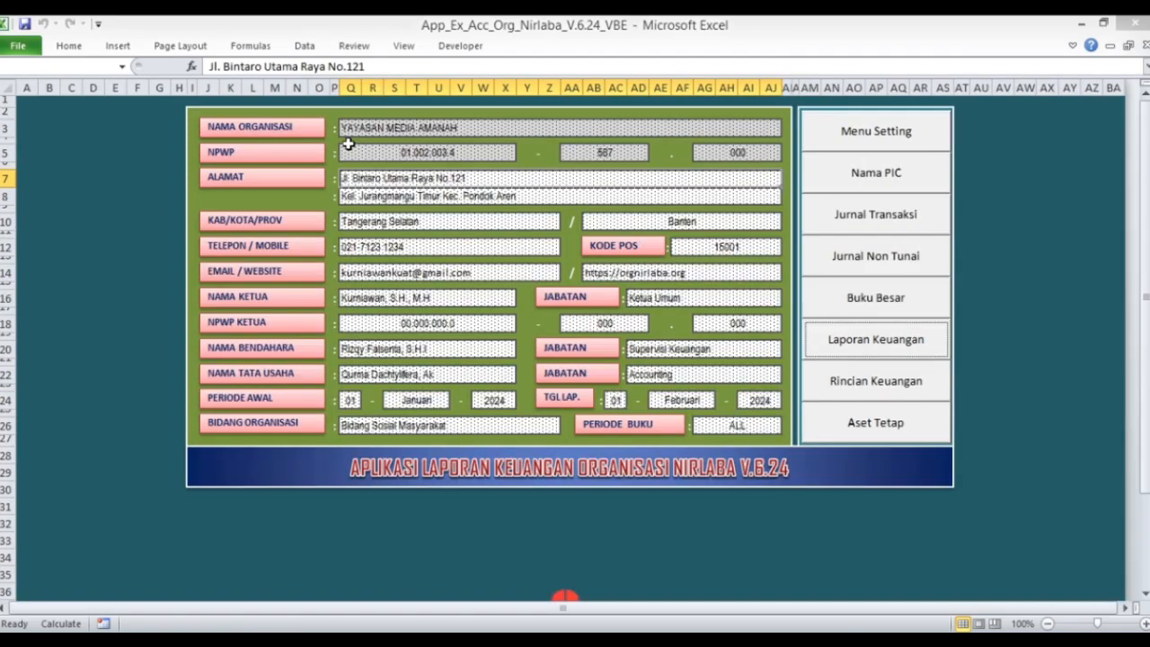
pyautogui.click(911, 221)
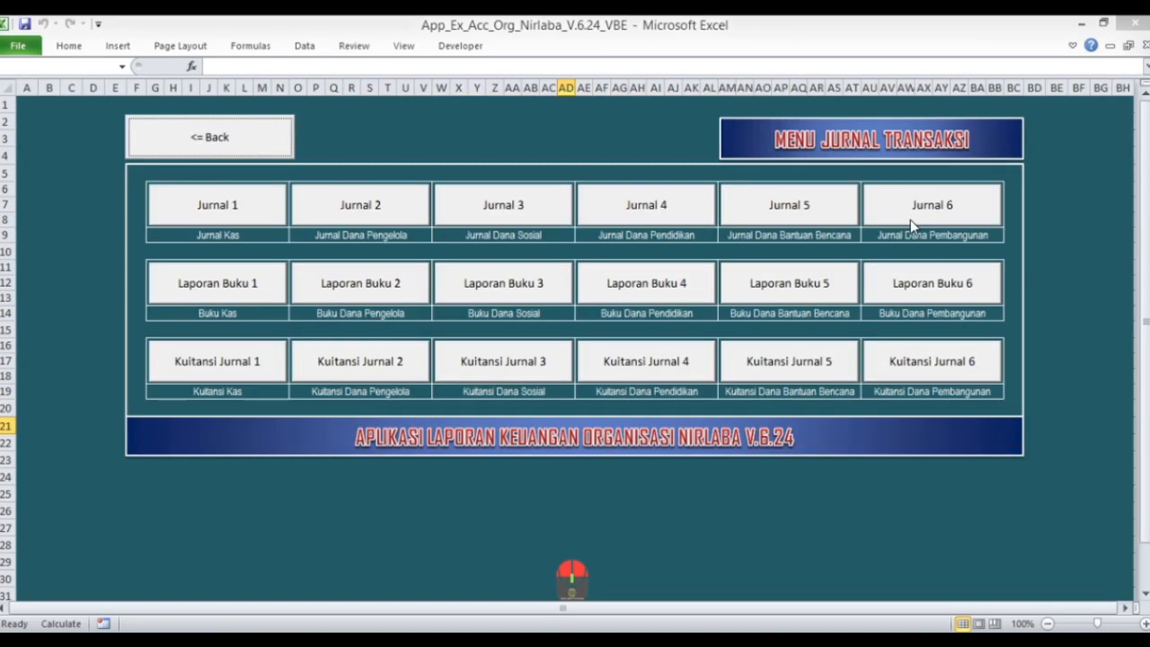
pyautogui.click(229, 208)
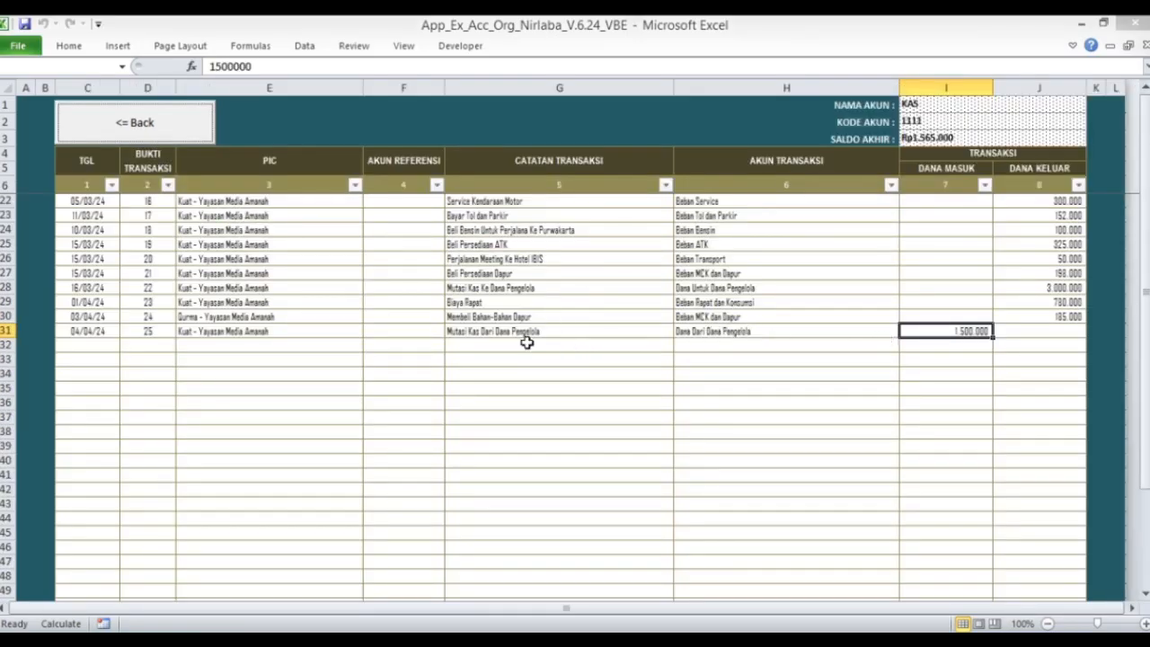
pyautogui.click(125, 141)
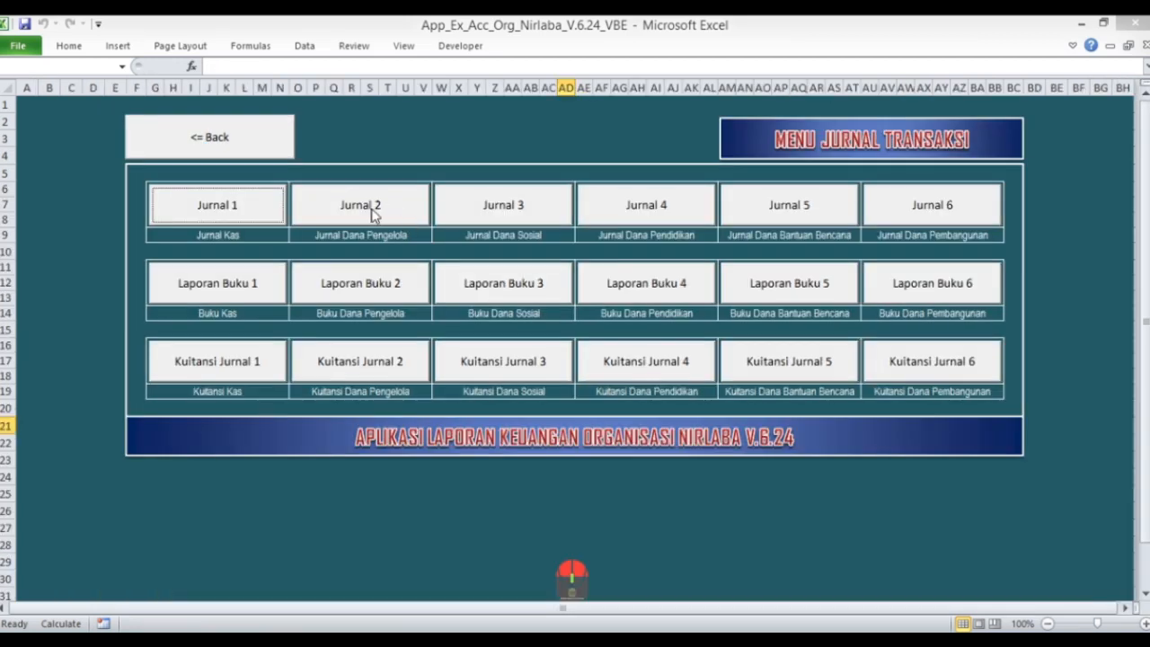
pyautogui.click(371, 208)
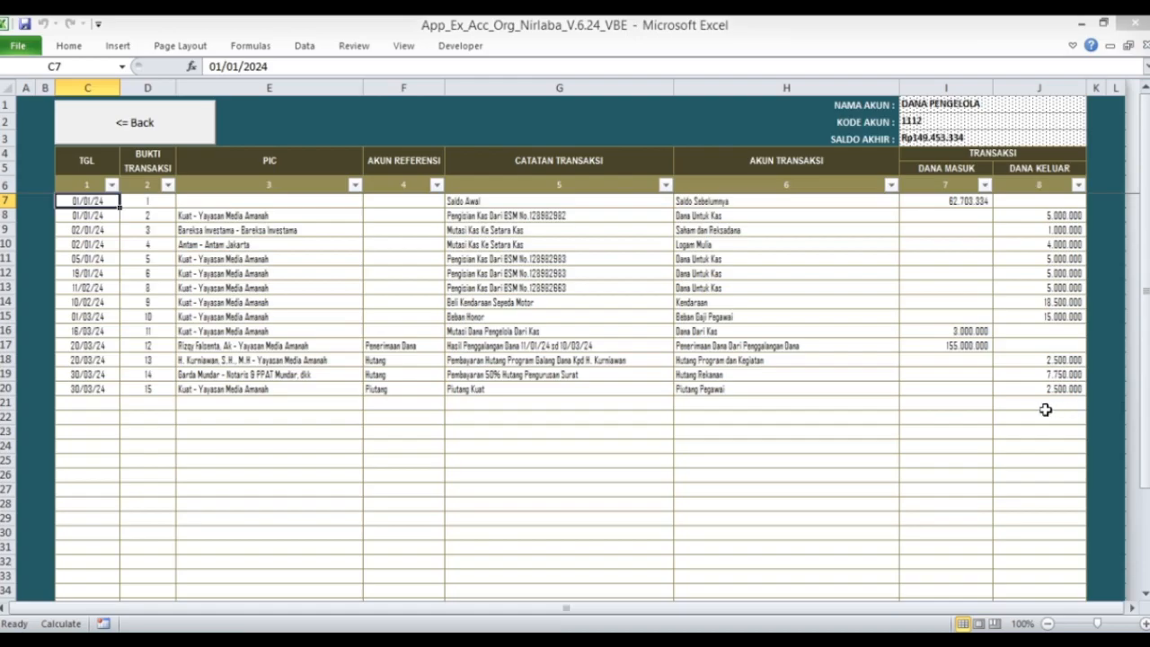
# Reopen the Rekonsiliasi Antar Jurnal report and compare the source and receiving accounts of the Kas transfers
pyautogui.click(196, 137)
pyautogui.click(213, 153)
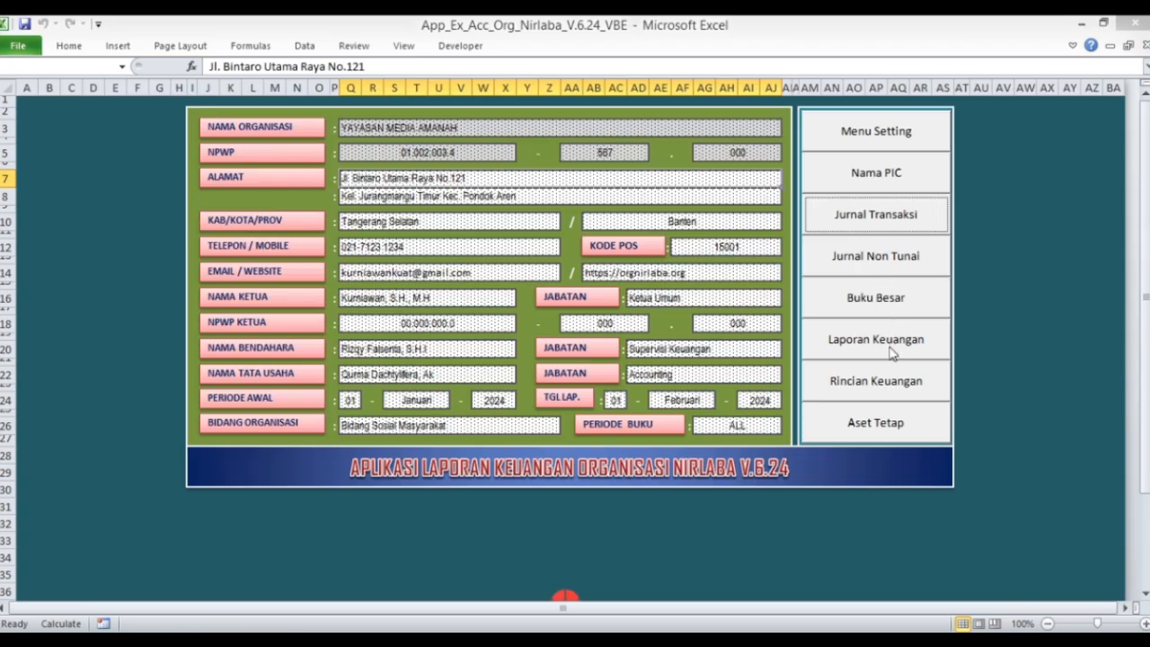
pyautogui.click(878, 340)
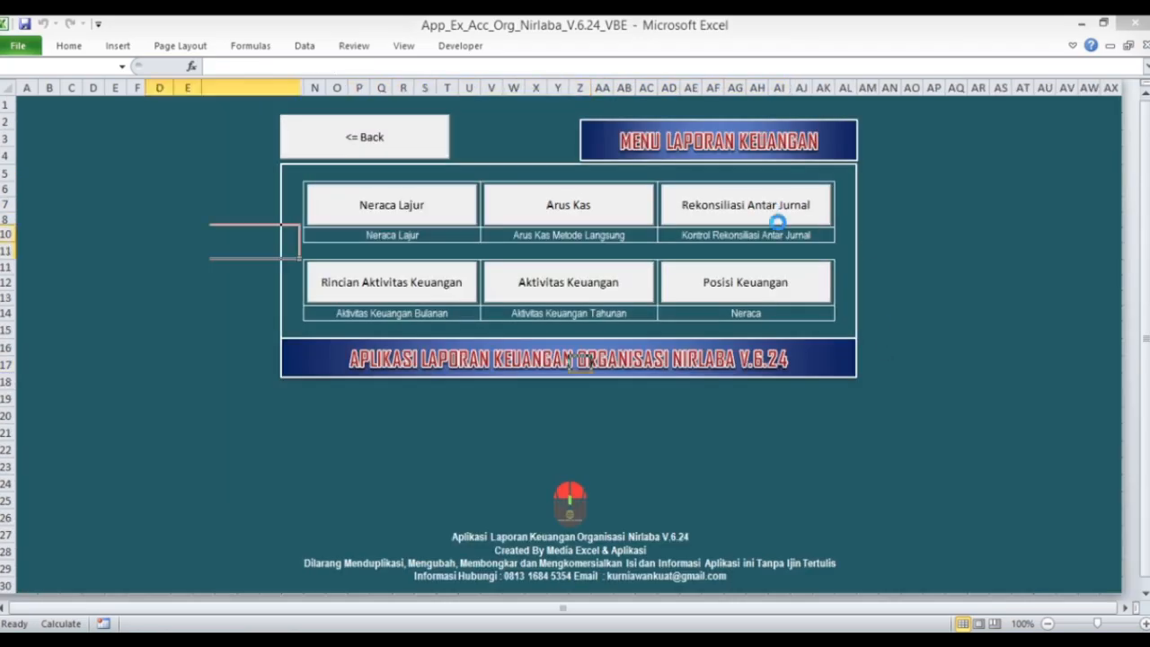
pyautogui.click(777, 221)
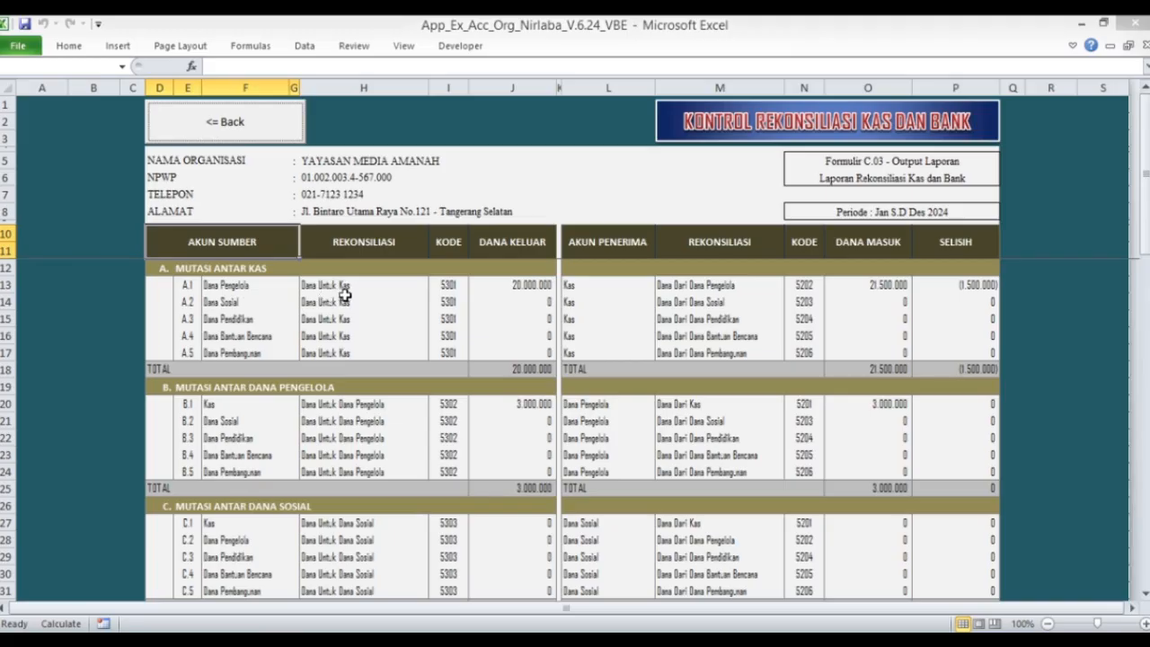
# Leave the reconciliation report and open the Dana Pengelola journal (Jurnal 2) to review its last entries
pyautogui.click(224, 126)
pyautogui.click(404, 146)
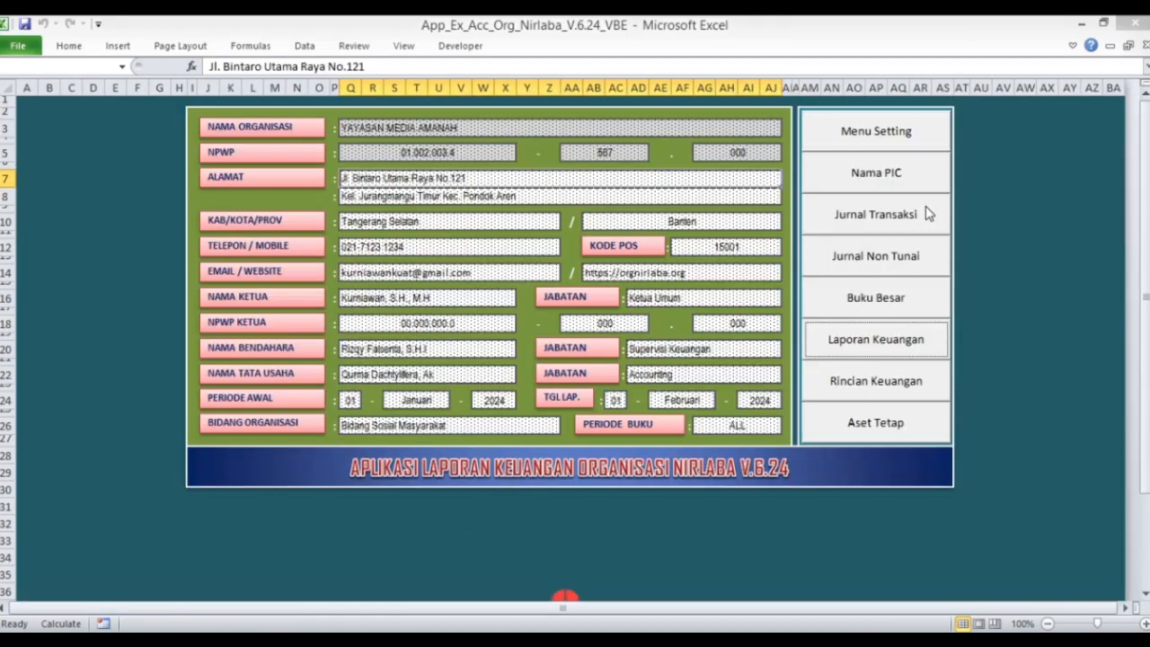
pyautogui.click(914, 224)
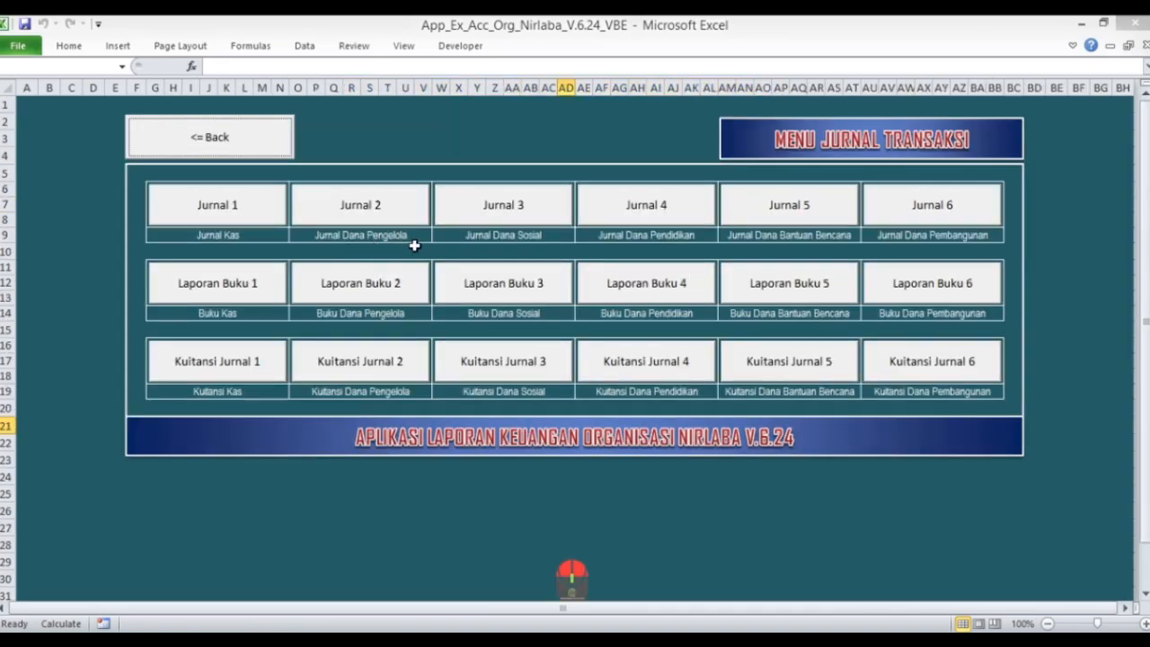
pyautogui.click(386, 220)
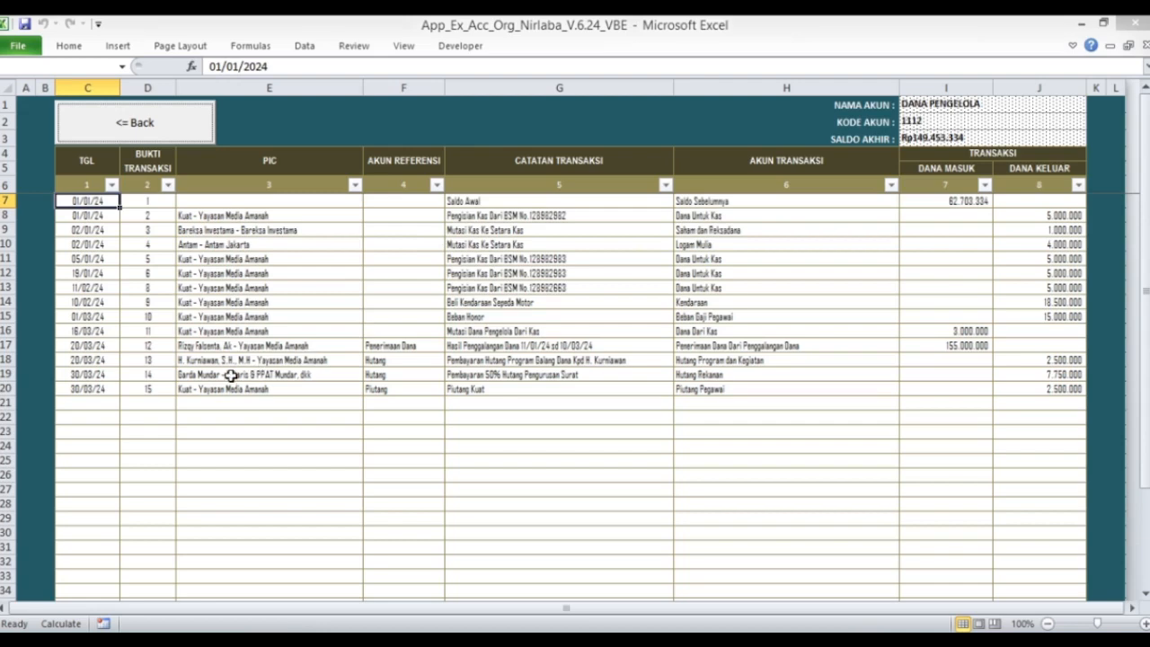
# Copy entry 25 of the cash journal (Jurnal 1), from its TGL cell through Dana Masuk
pyautogui.click(133, 123)
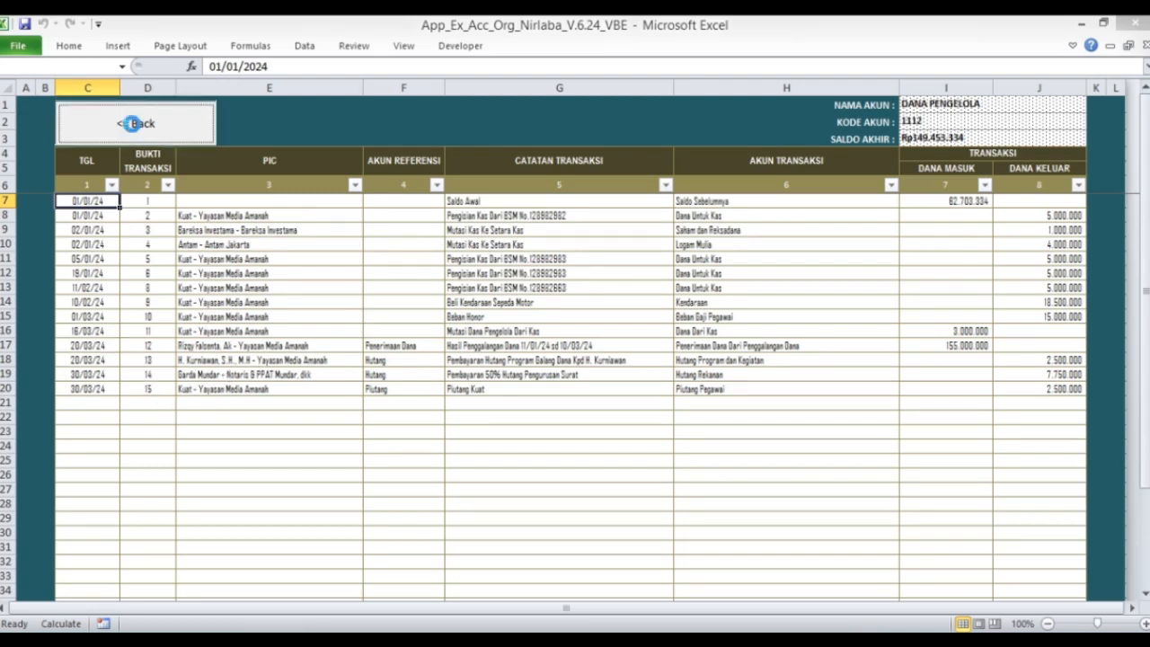
pyautogui.click(259, 212)
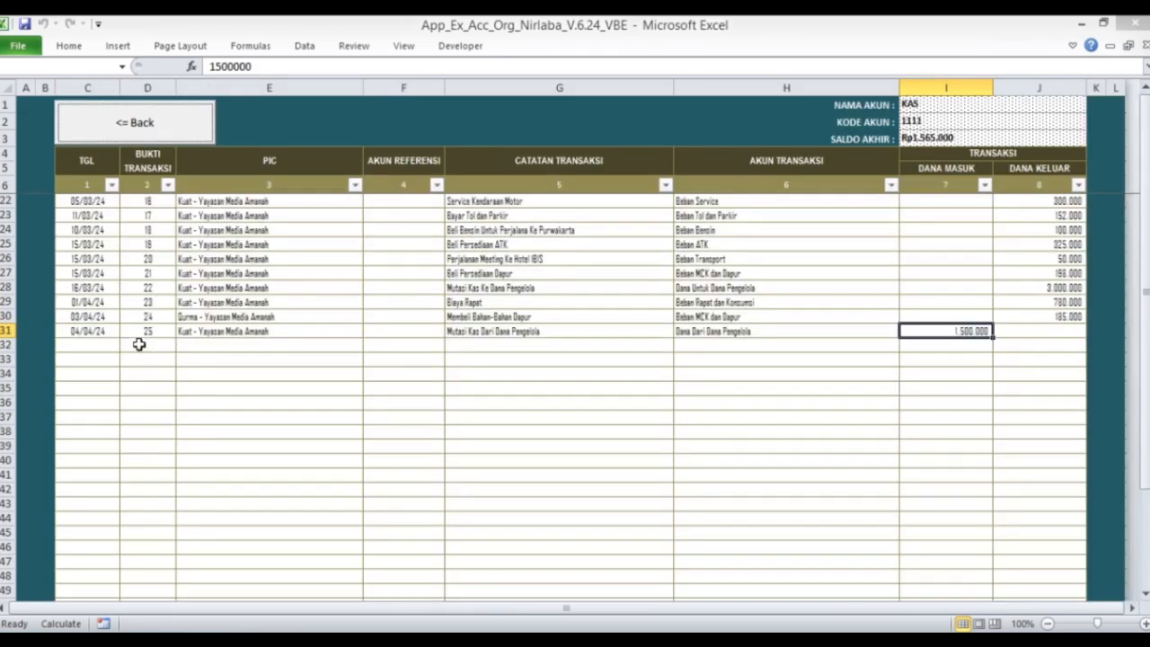
pyautogui.moveTo(90, 334); pyautogui.dragTo(949, 334)
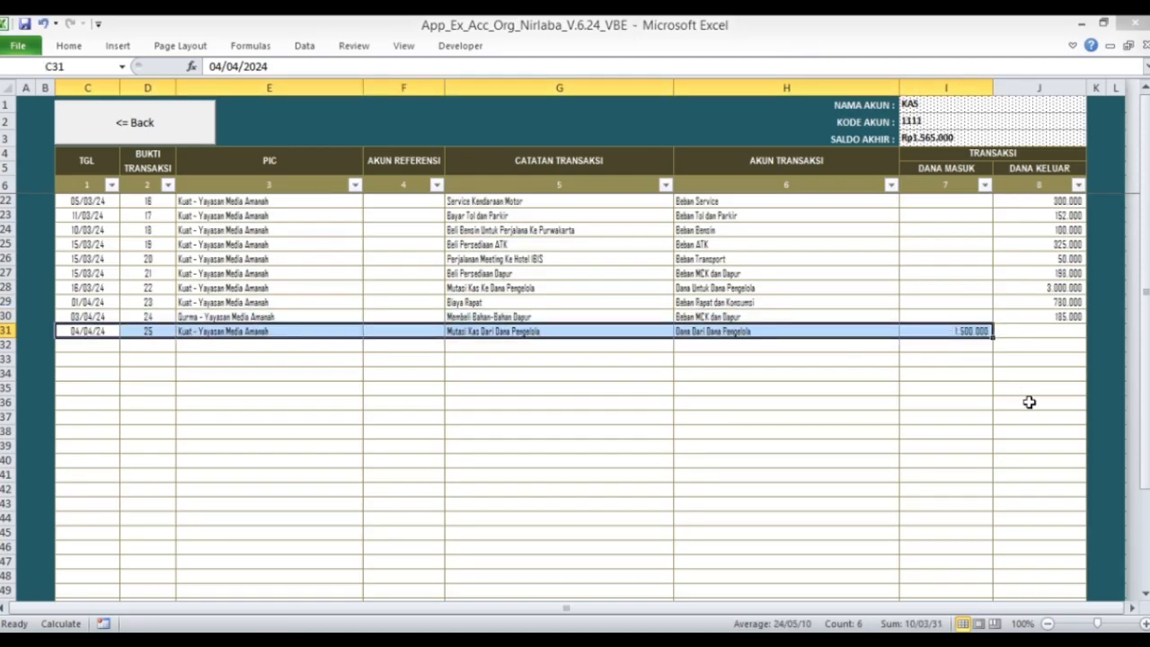
pyautogui.hotkey('ctrl', 'c')
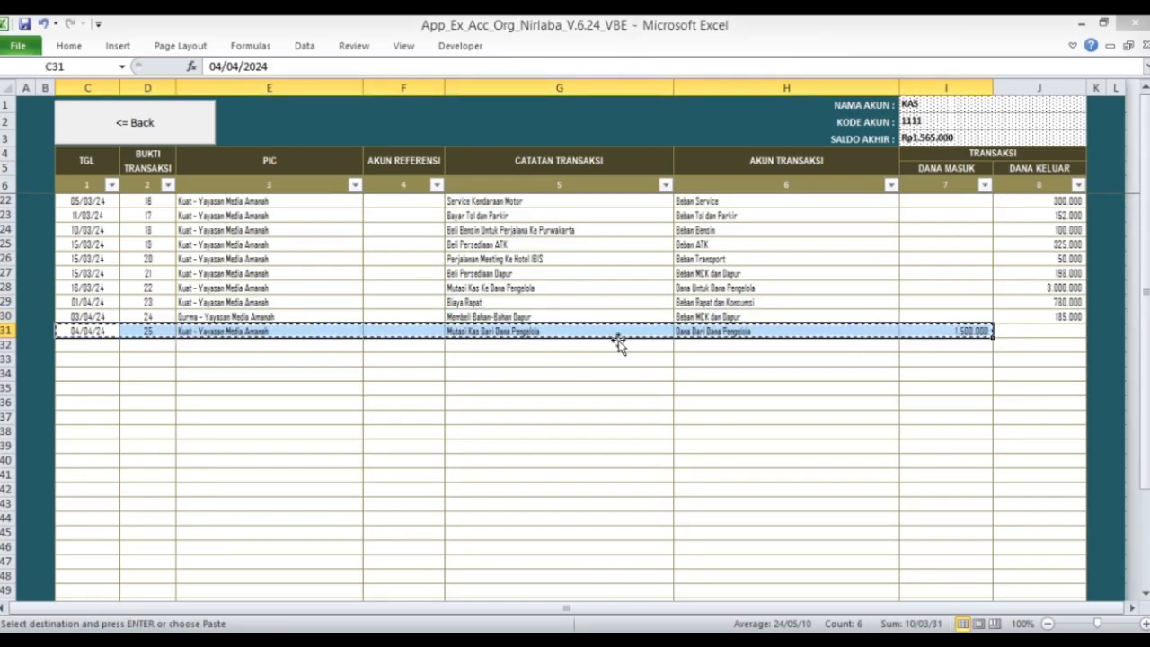
# Paste the copied entry into the first empty row, row 21, of the Dana Pengelola journal (Jurnal 2)
pyautogui.click(144, 122)
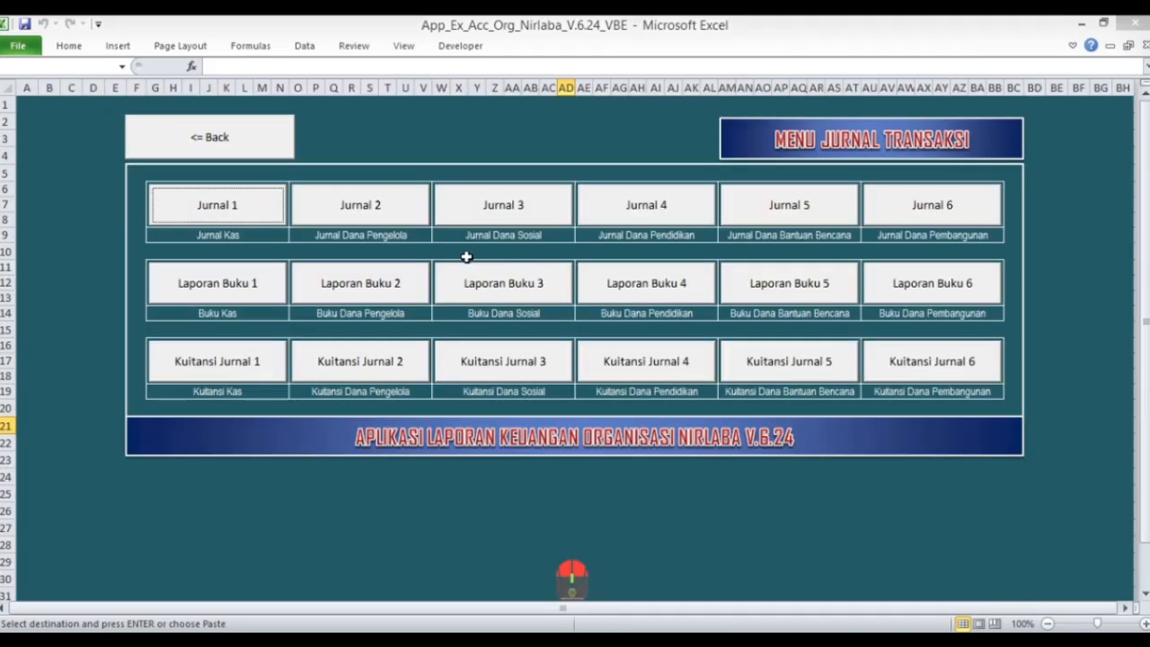
pyautogui.click(380, 214)
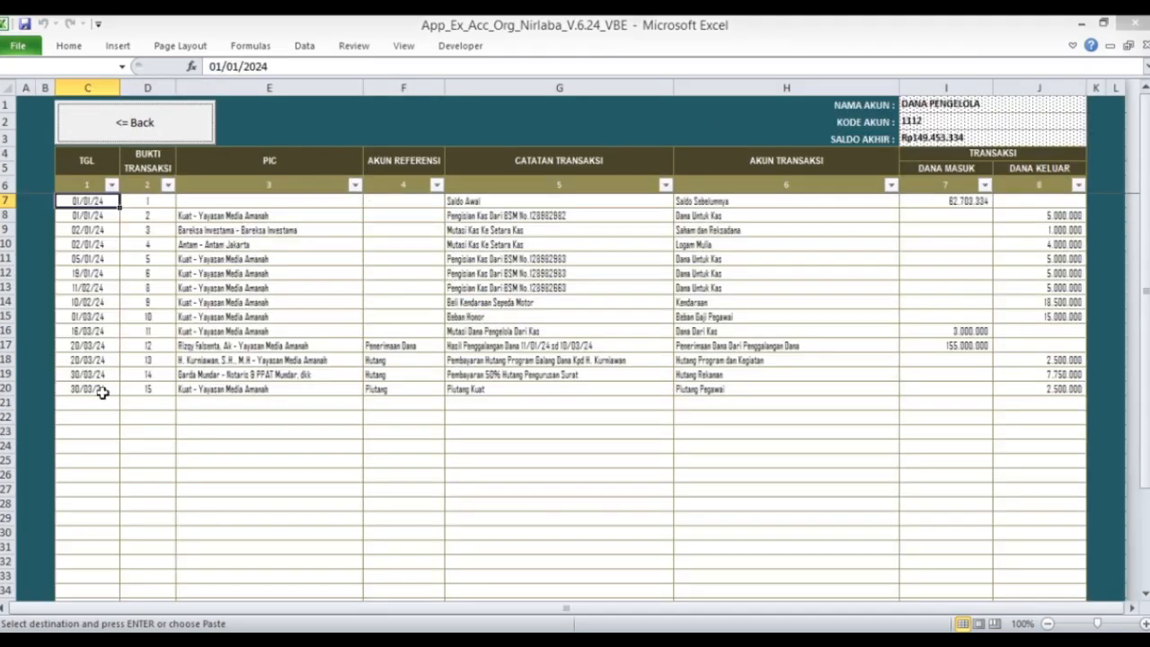
pyautogui.scroll(-2, 102, 393)
pyautogui.click(89, 317)
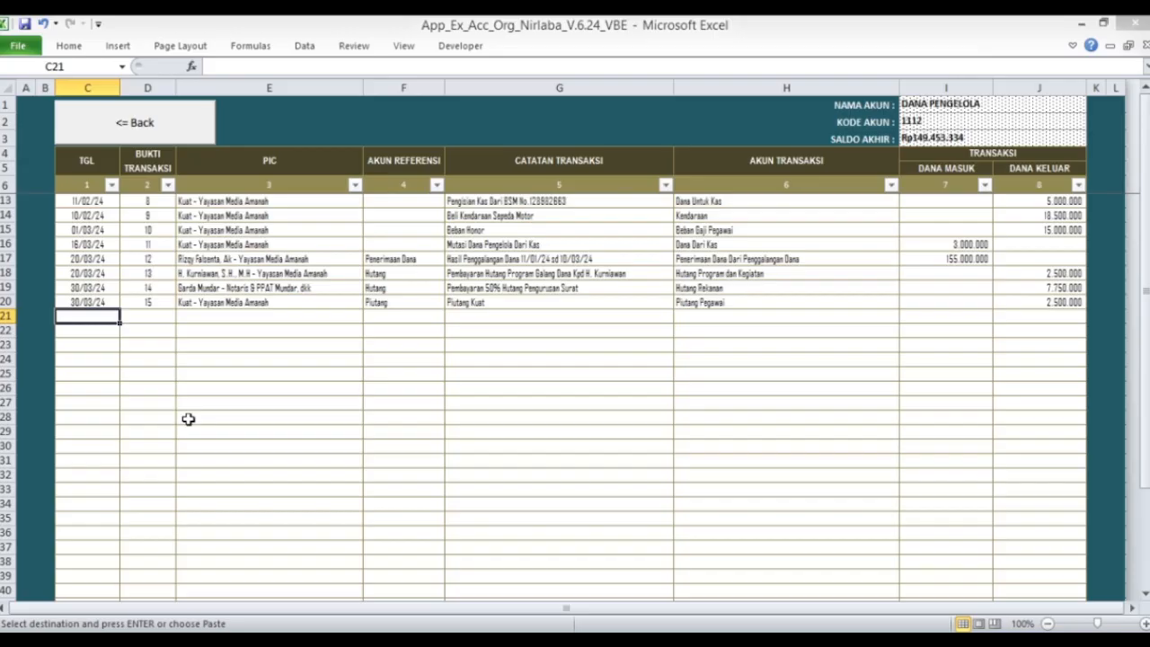
pyautogui.hotkey('shift', 'Right')
pyautogui.hotkey('shift', 'Right')
pyautogui.hotkey('shift', 'Right')
pyautogui.hotkey('shift', 'Right')
pyautogui.hotkey('shift', 'Right')
pyautogui.hotkey('shift', 'Right')
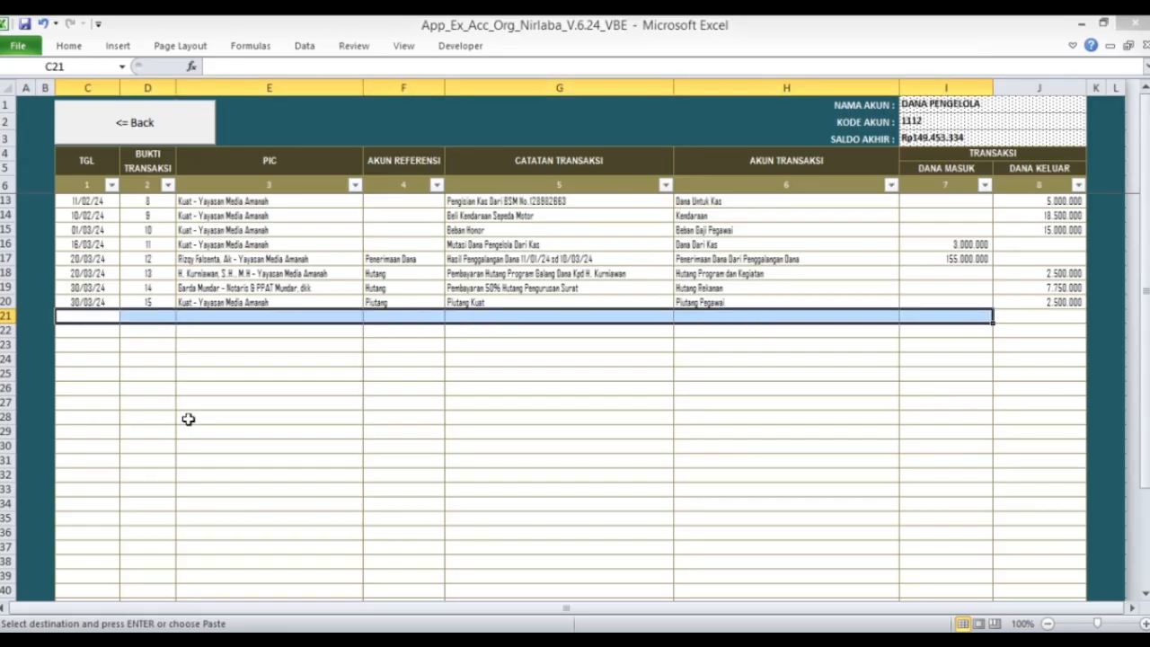
pyautogui.hotkey('ctrl', 'v')
pyautogui.press('Escape')
# Set the voucher number (Bukti Transaksi) of the pasted 04/04/24 entry to 16
pyautogui.press('Left')
pyautogui.press('Right')
pyautogui.press('Right')
pyautogui.press('Right')
pyautogui.press('Left')
pyautogui.write('15')
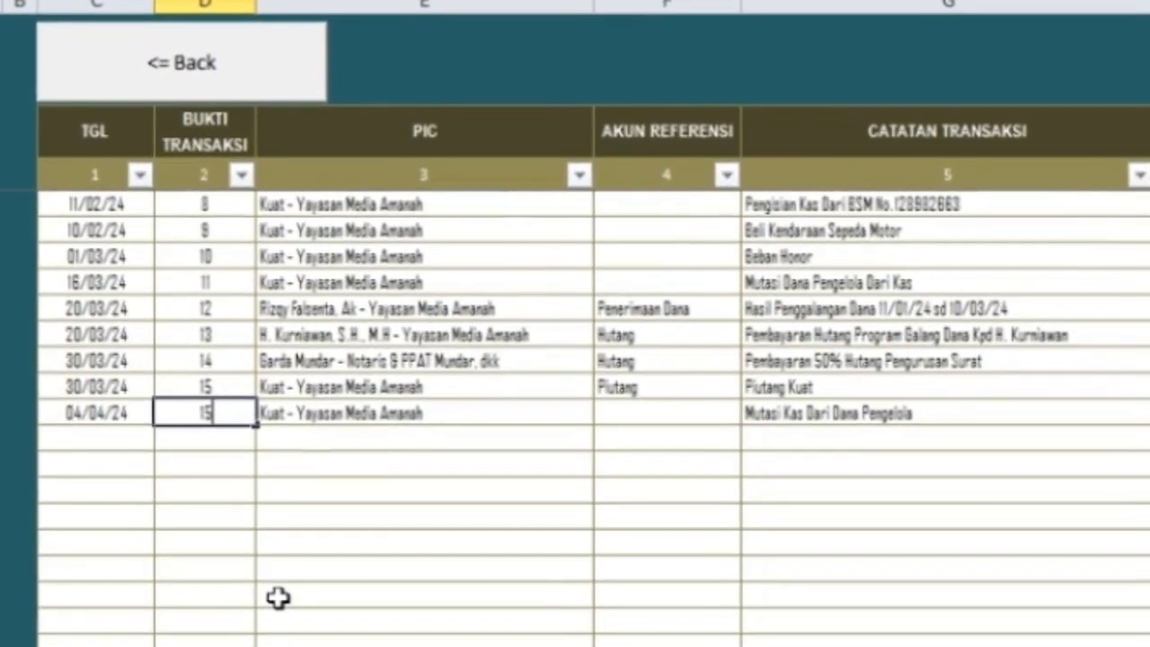
pyautogui.write('6')
pyautogui.press('Right')
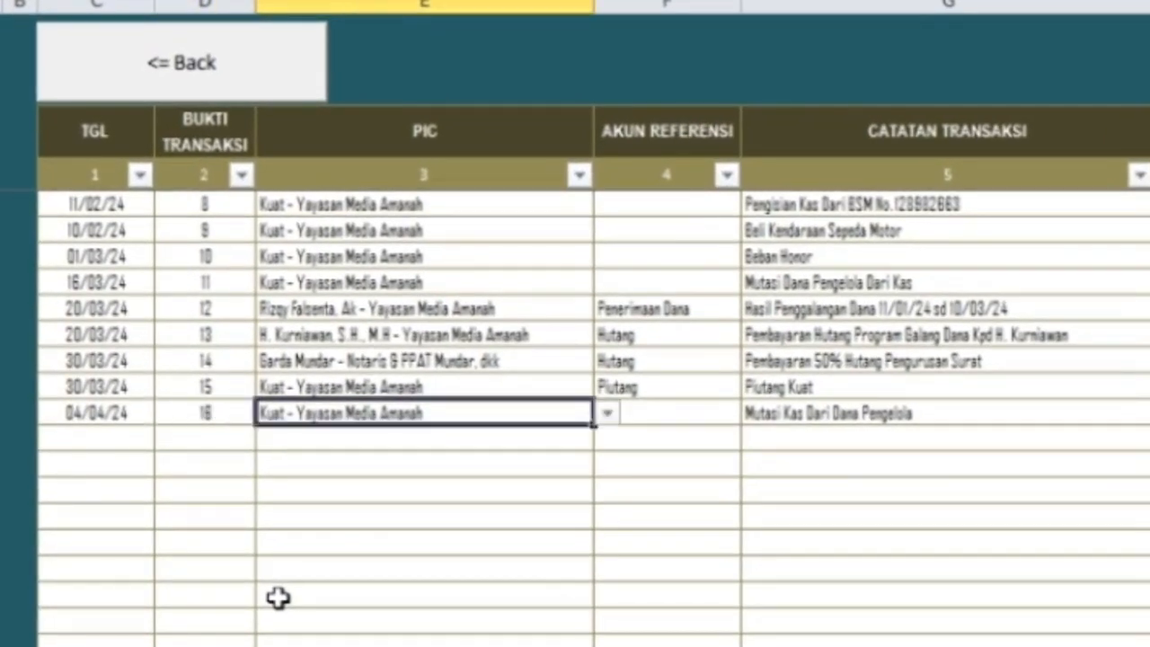
# Change the PIC of the 04/04/24 entry with voucher 16 to the Yayasan Media Amanah chairman
pyautogui.click(609, 414)
pyautogui.click(607, 440)
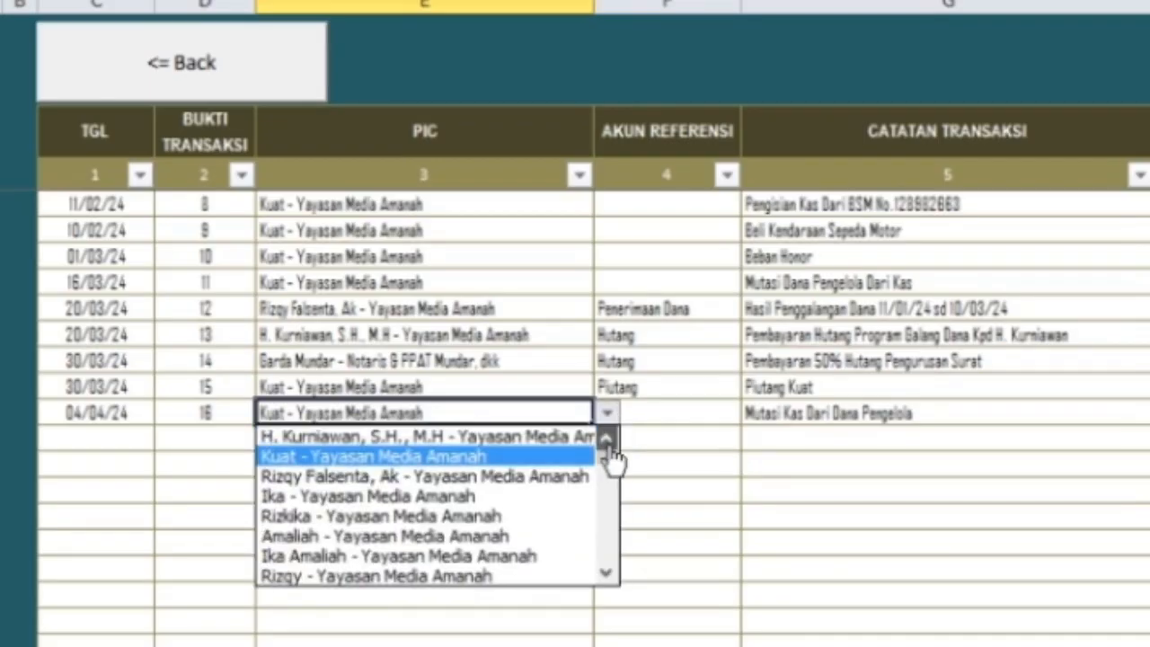
pyautogui.click(530, 436)
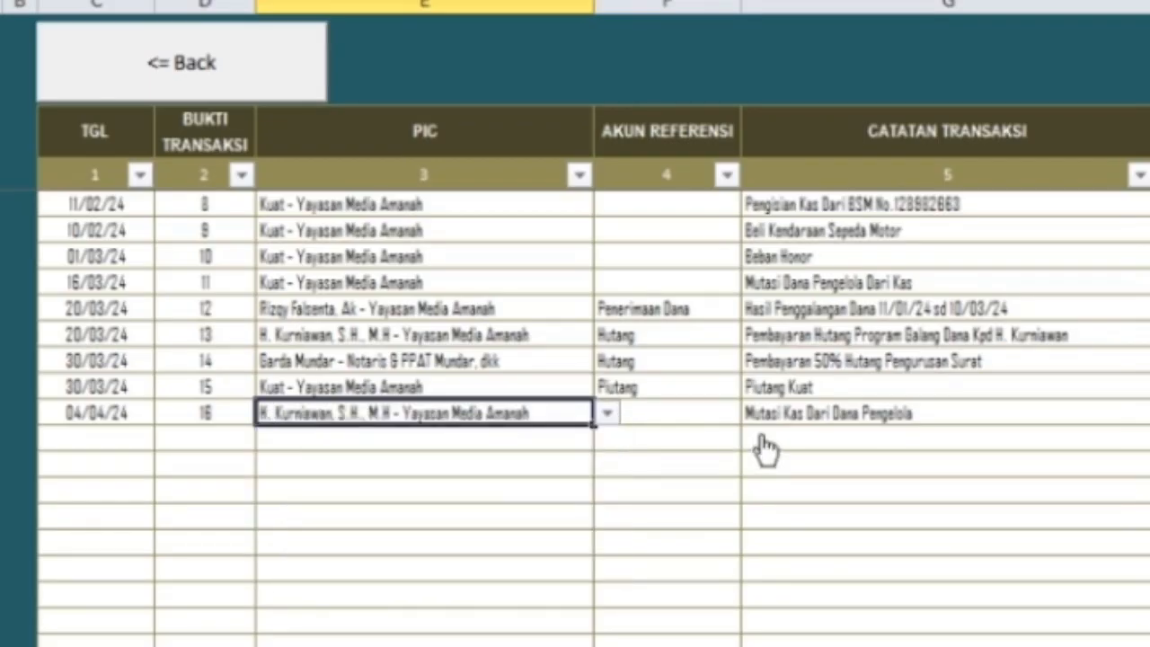
# Edit the 04/04/24 entry's transaction note (Catatan Transaksi) to read "Mutasi Dana Penglola Untuk Kas"
pyautogui.click(827, 418)
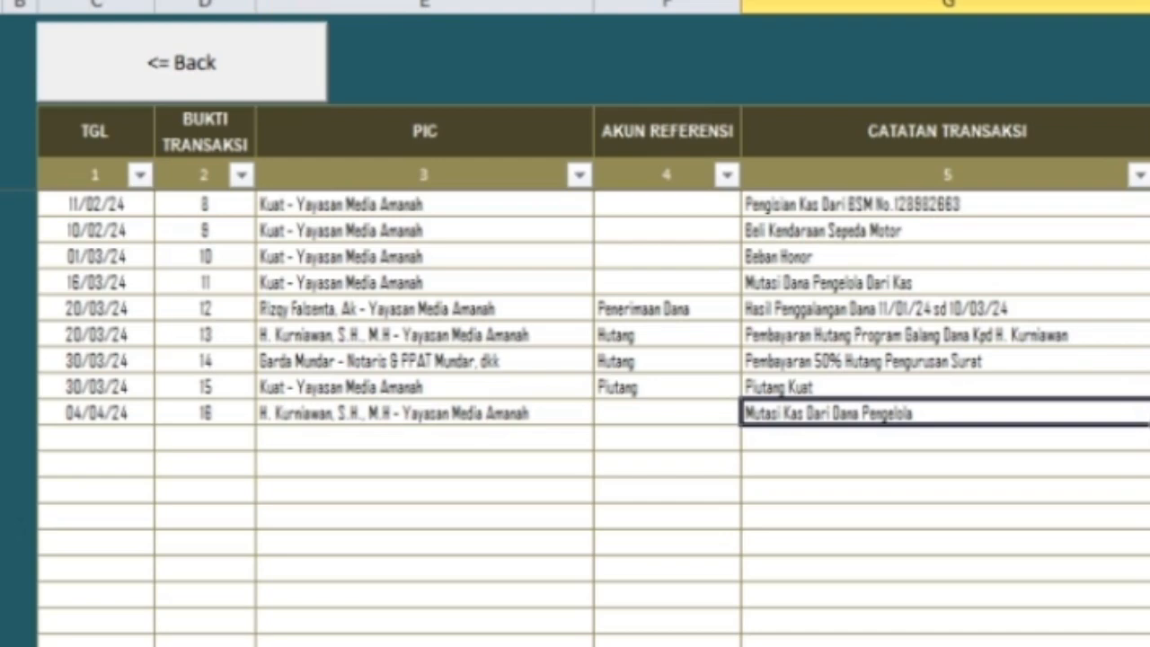
pyautogui.press('BackSpace')
pyautogui.press('BackSpace')
pyautogui.press('BackSpace')
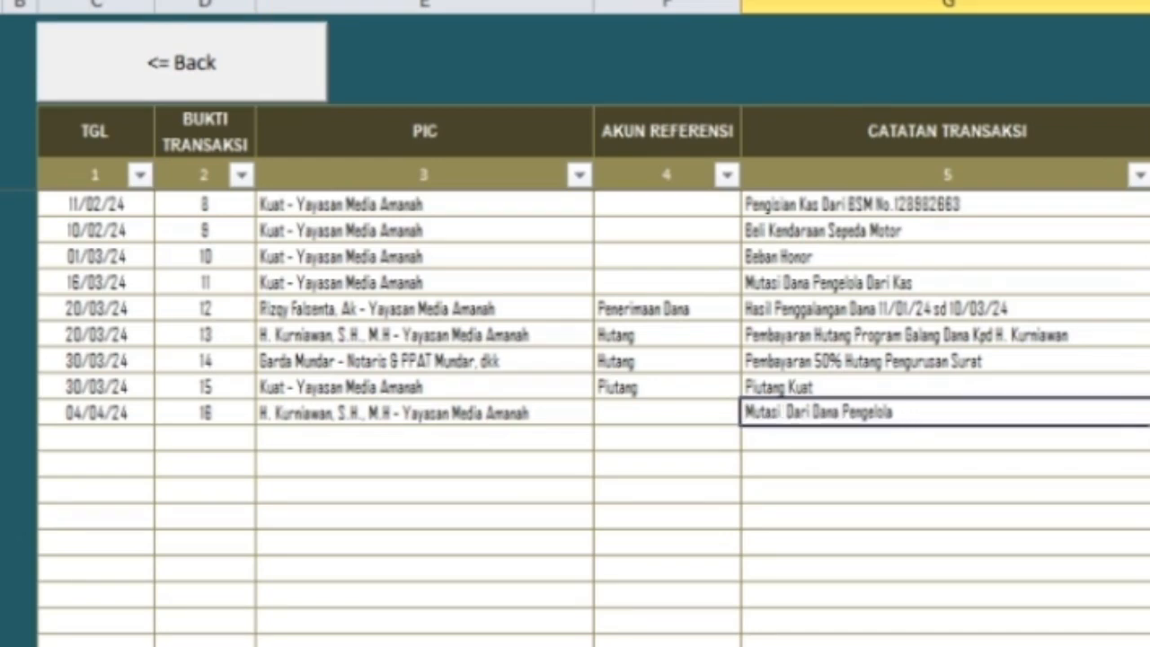
pyautogui.write('Dana Penglola')
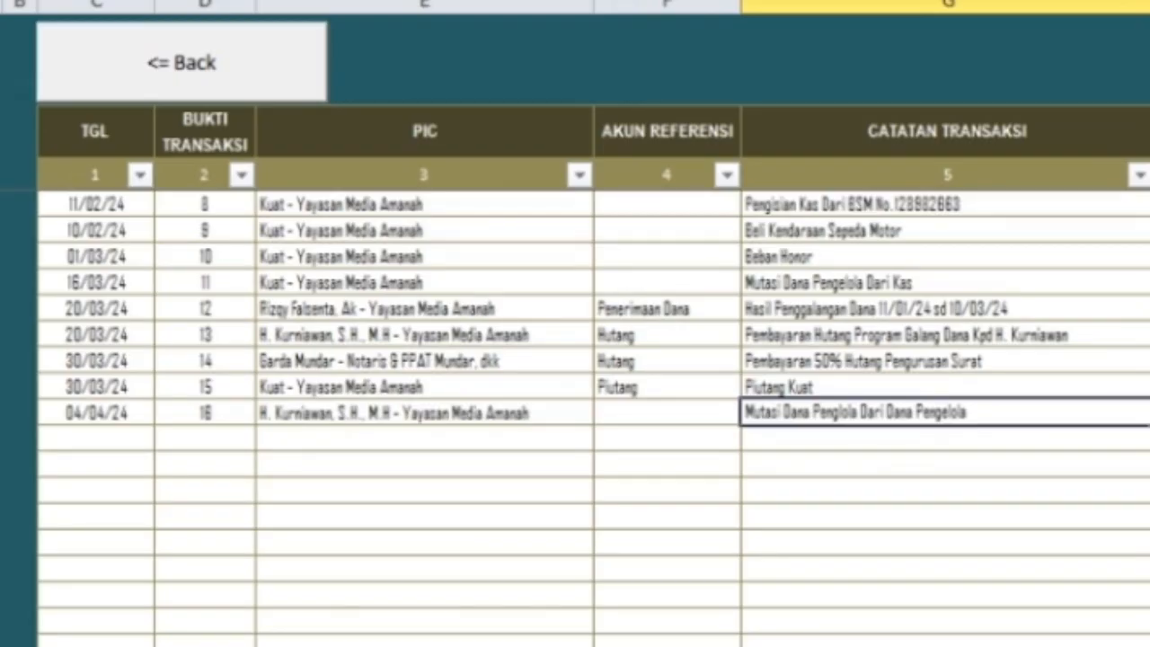
pyautogui.hotkey('shift', 'End')
pyautogui.write('Un')
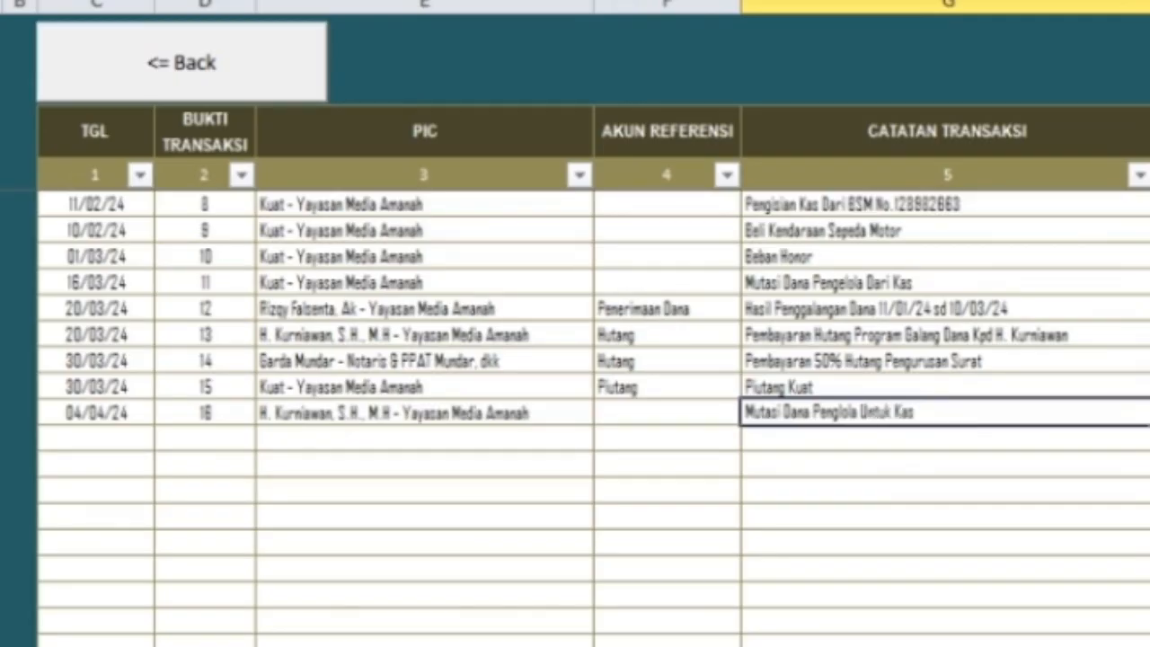
pyautogui.press('Tab')
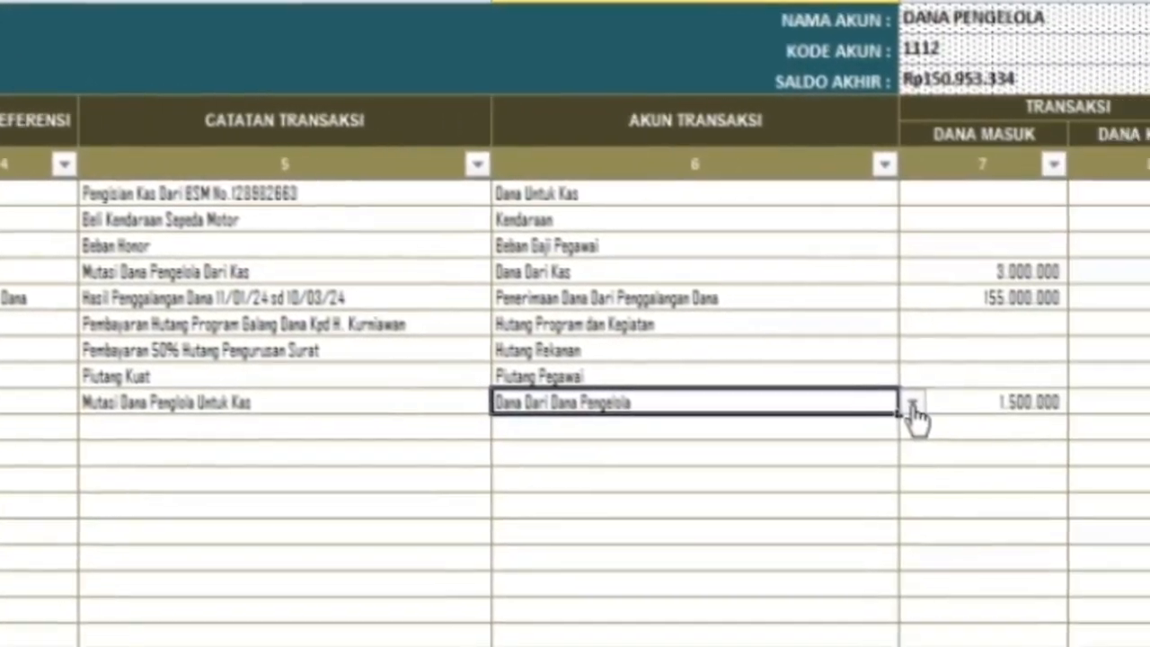
# Set the transaction account (Akun Transaksi) of the 04/04/24 entry to Dana Untuk Kas
pyautogui.click(1114, 408)
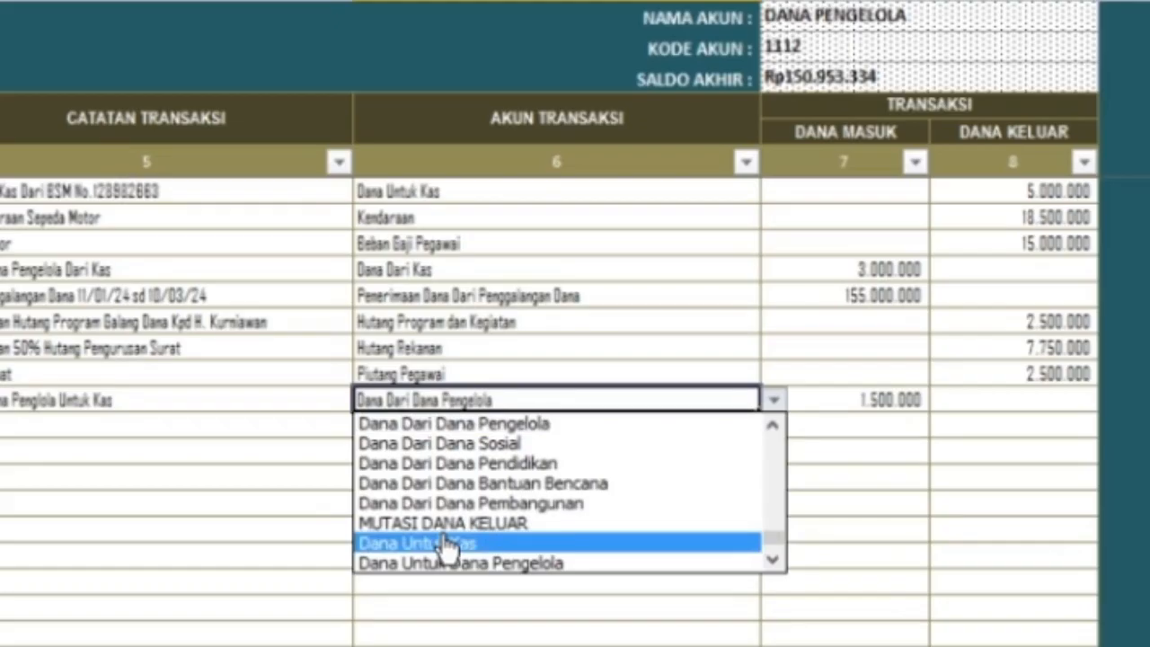
pyautogui.click(772, 562)
pyautogui.click(772, 563)
pyautogui.click(772, 562)
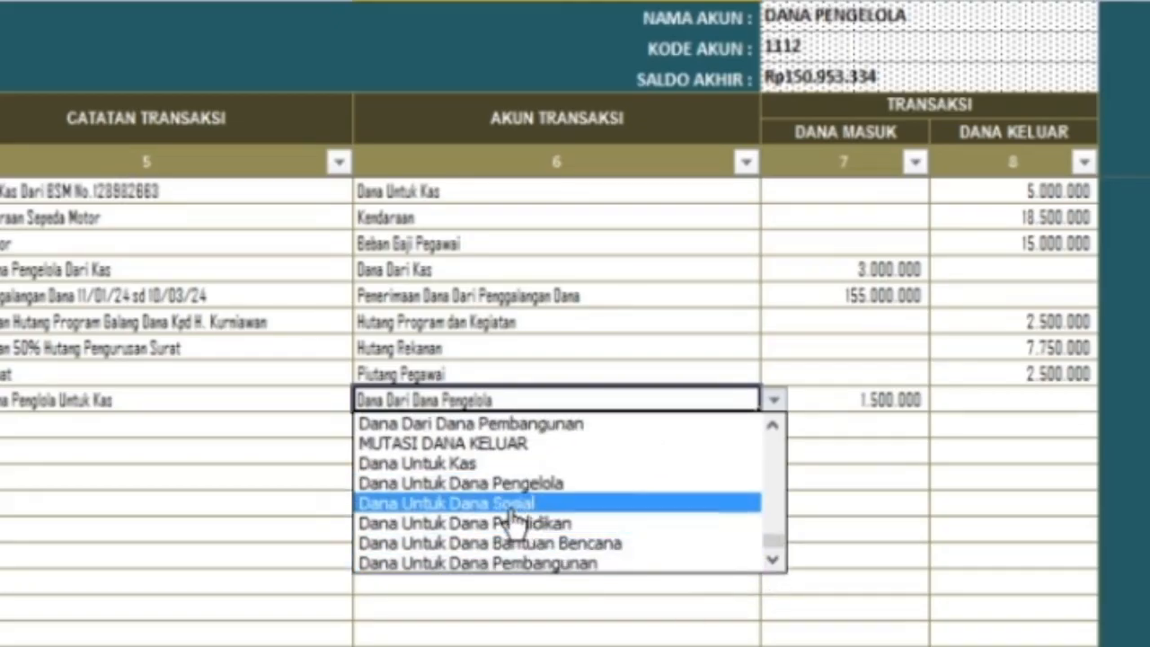
pyautogui.click(446, 468)
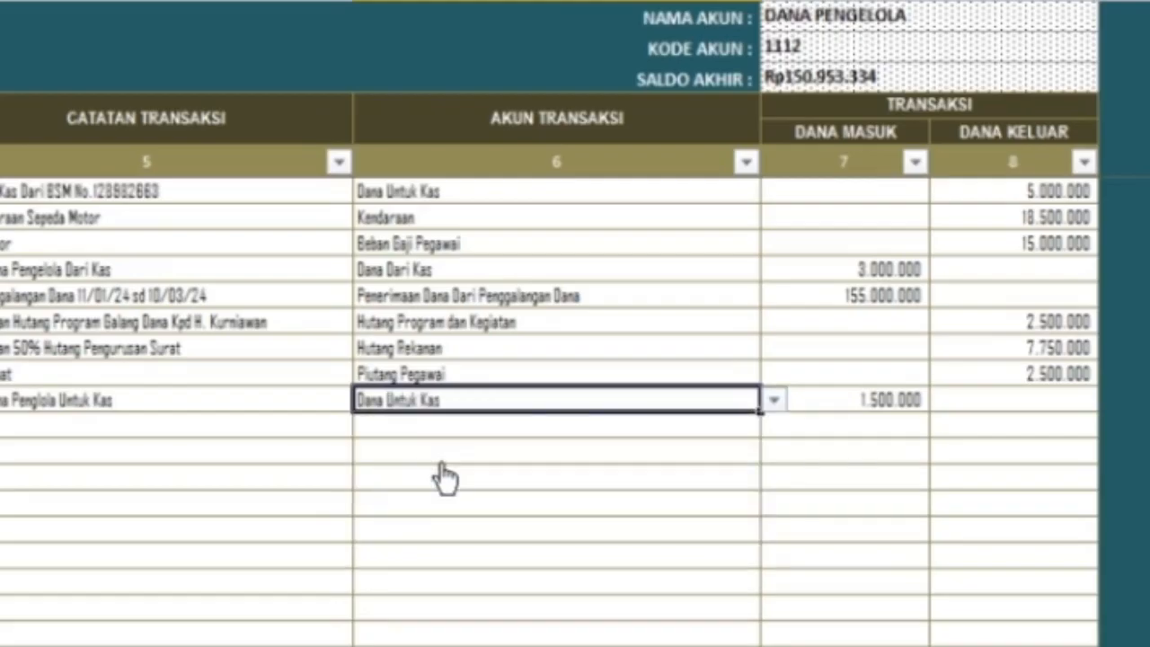
# Clear the 04/04/24 entry's Dana Masuk amount and enter 1500000 as its Dana Keluar
pyautogui.click(861, 399)
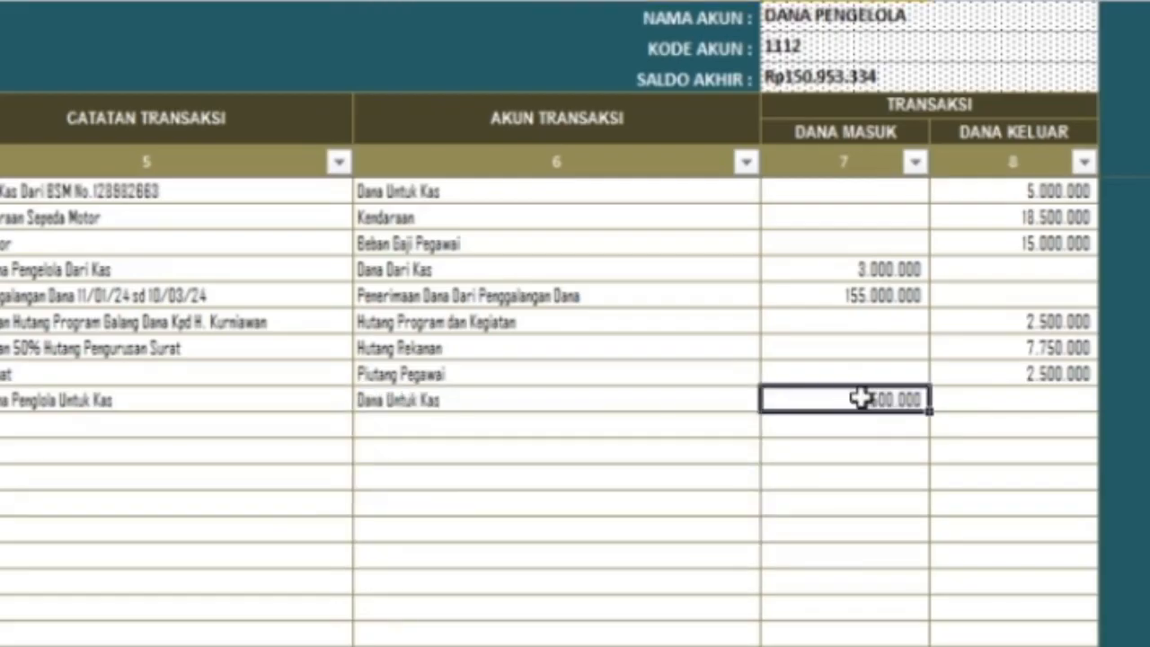
pyautogui.rightClick(862, 399)
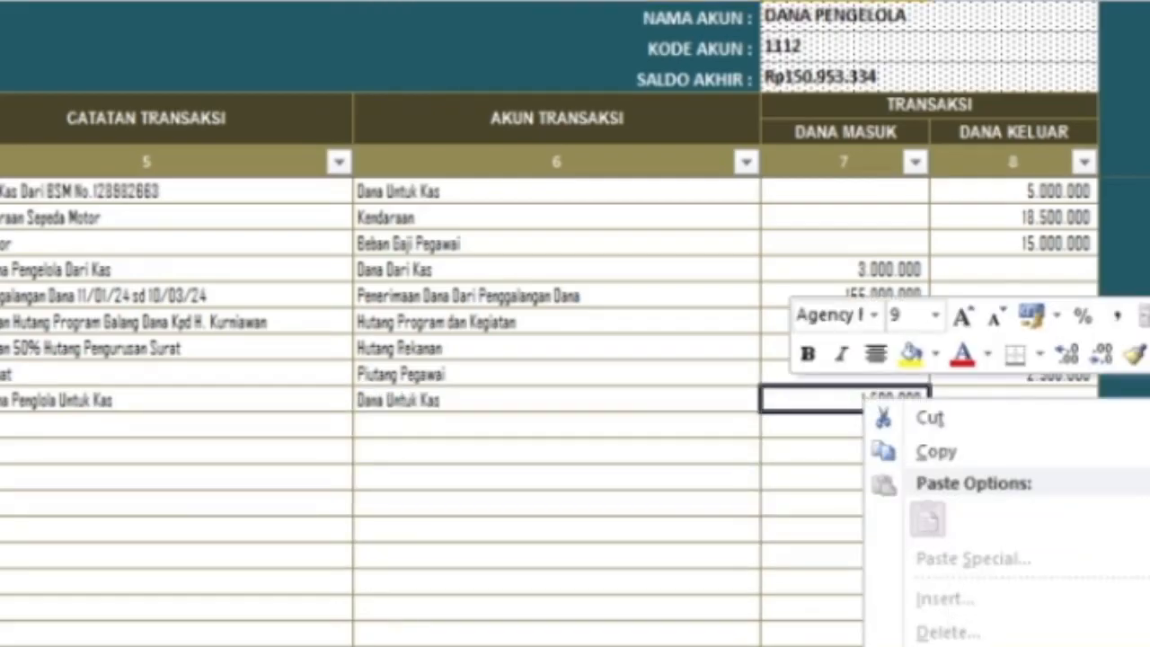
pyautogui.click(966, 646)
pyautogui.click(993, 403)
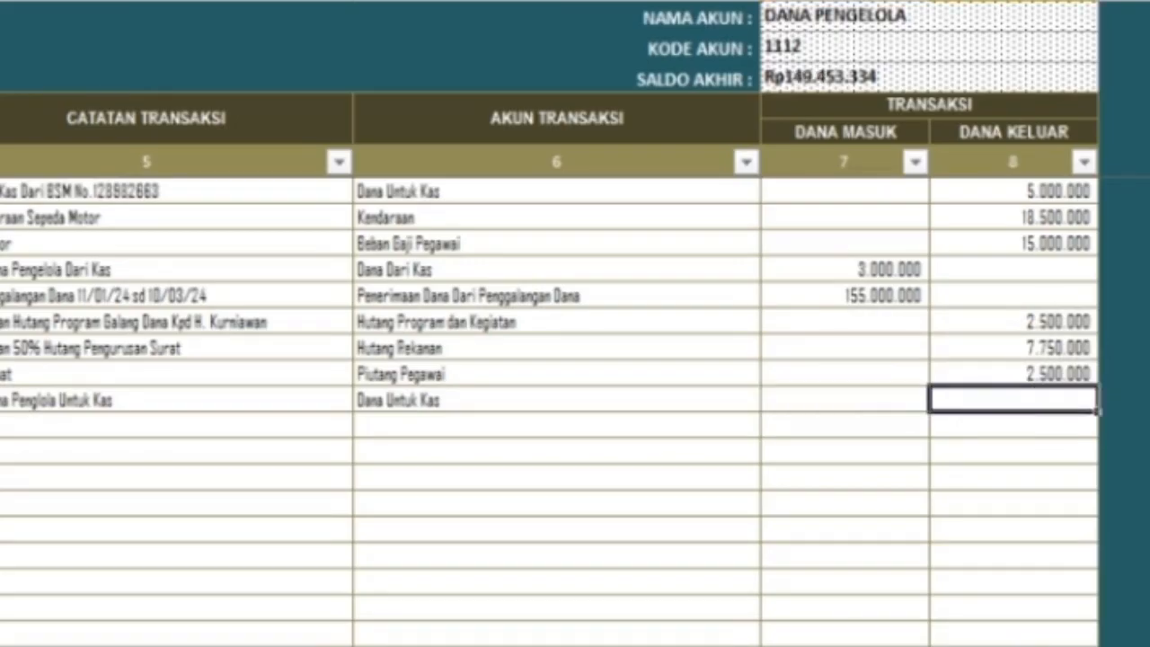
pyautogui.write('1500')
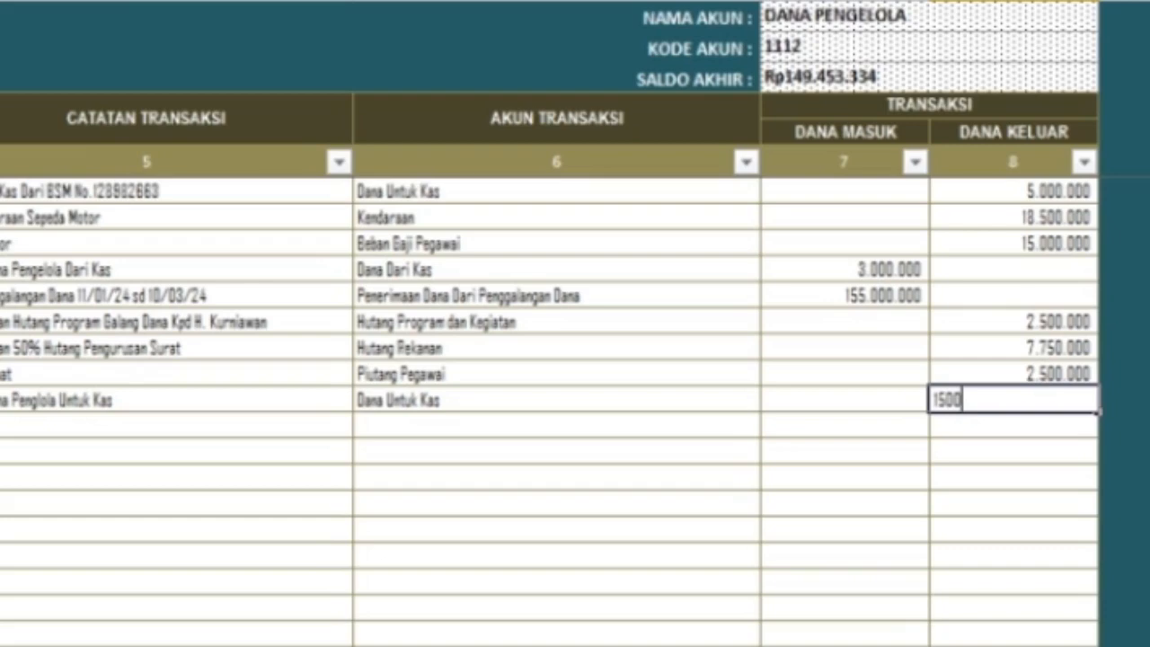
pyautogui.write('000')
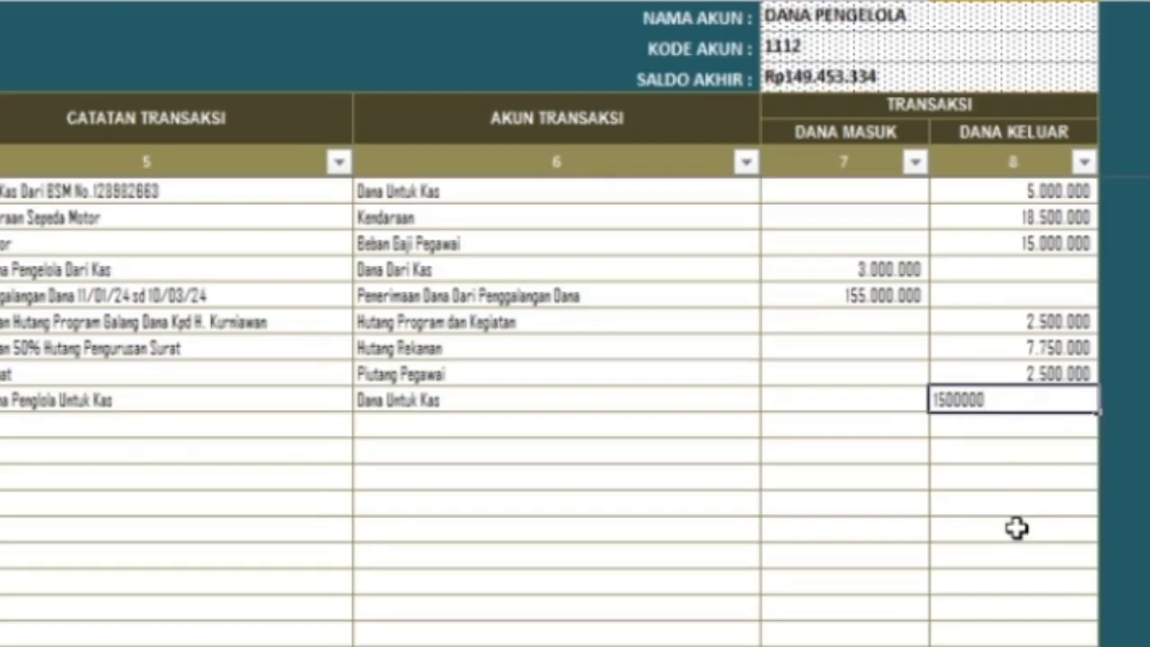
pyautogui.press('Return')
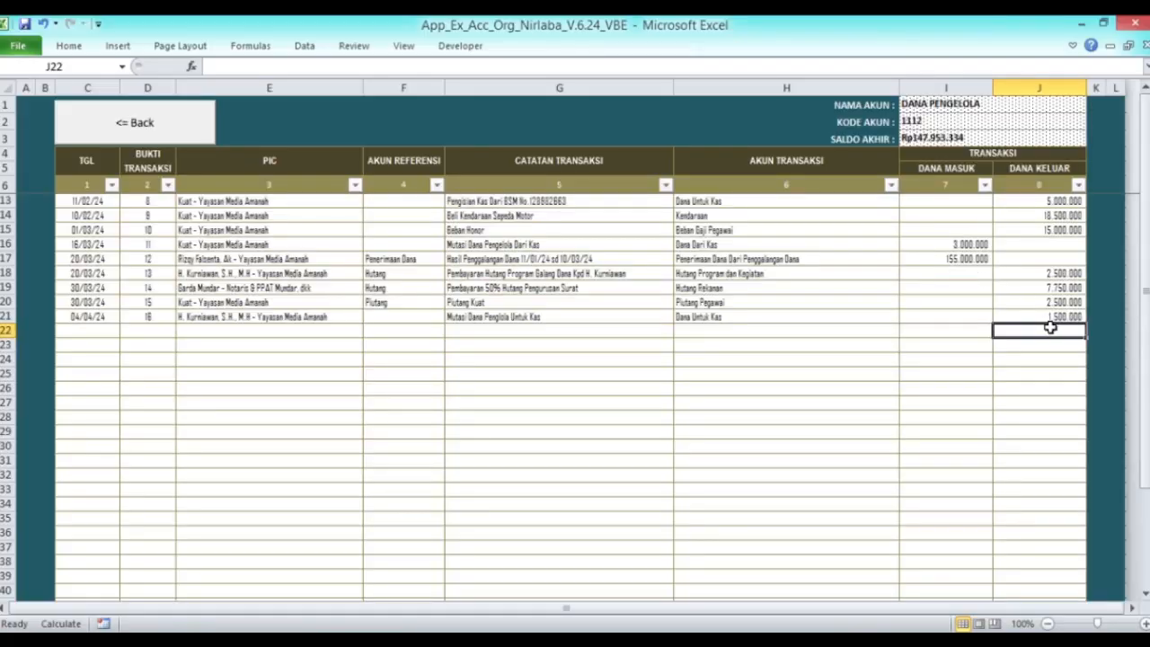
pyautogui.click(745, 331)
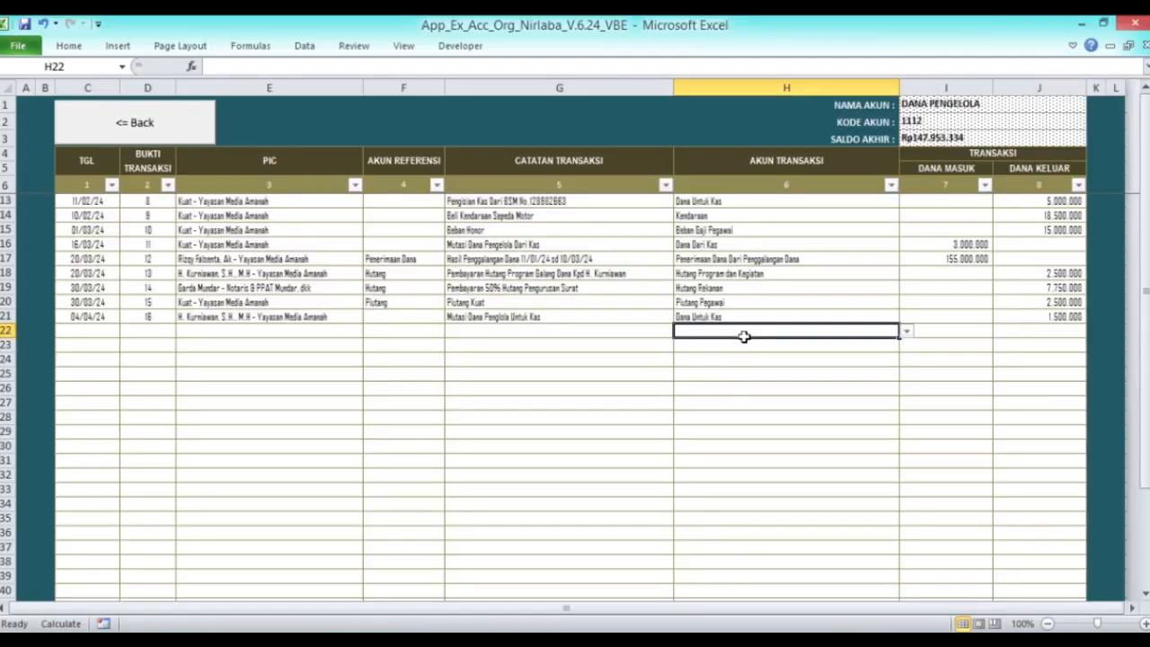
# Leave the Dana Pengelola journal and open the Rekonsiliasi Antar Jurnal report to compare the fund transfers between journals
pyautogui.click(164, 140)
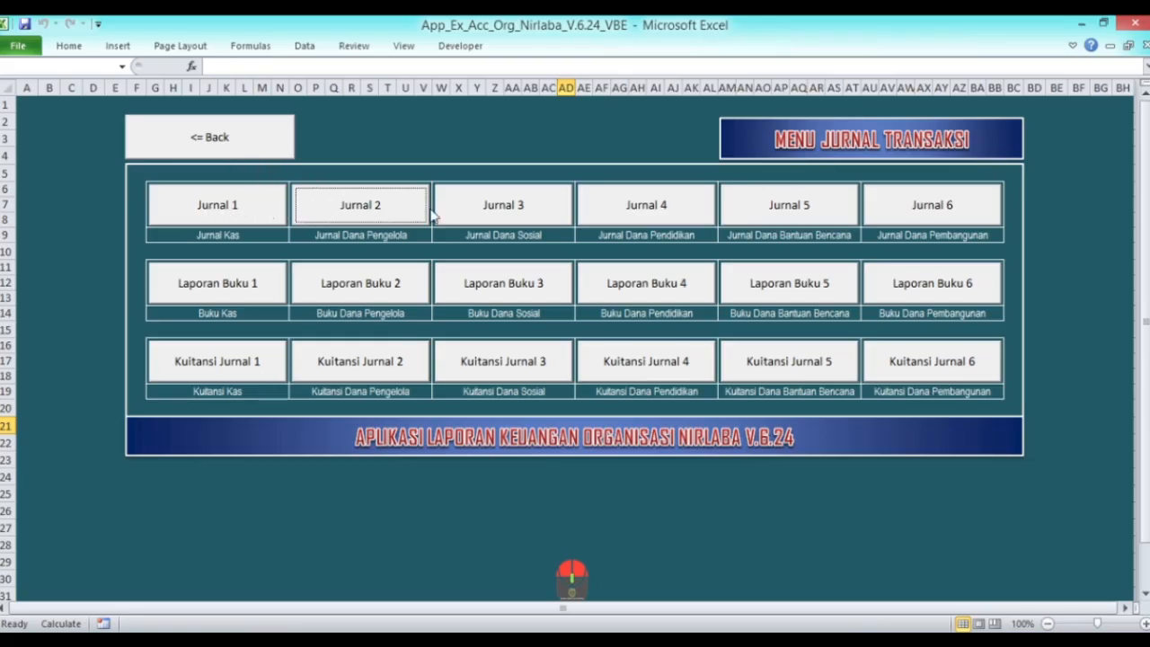
pyautogui.click(253, 140)
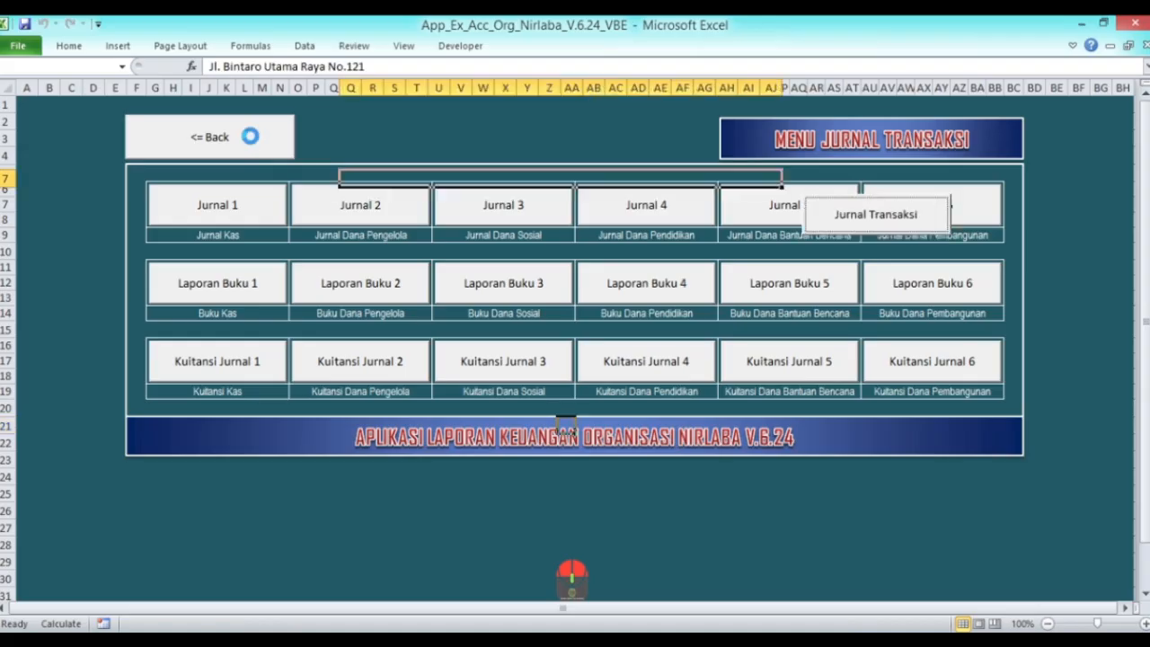
pyautogui.click(897, 349)
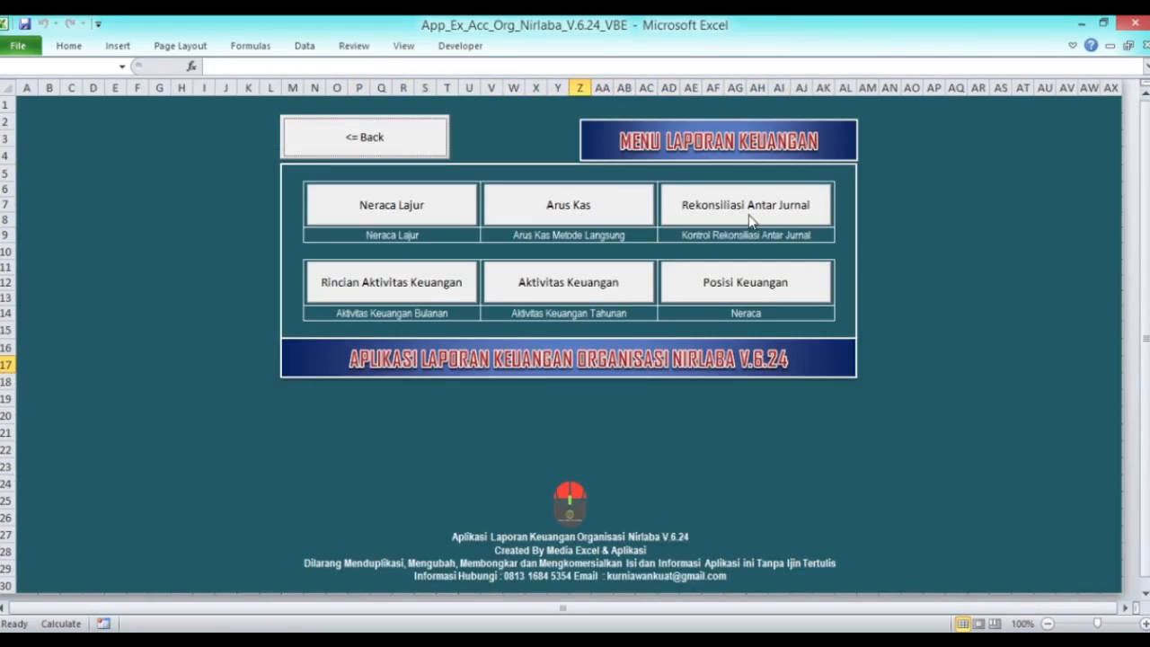
pyautogui.click(751, 220)
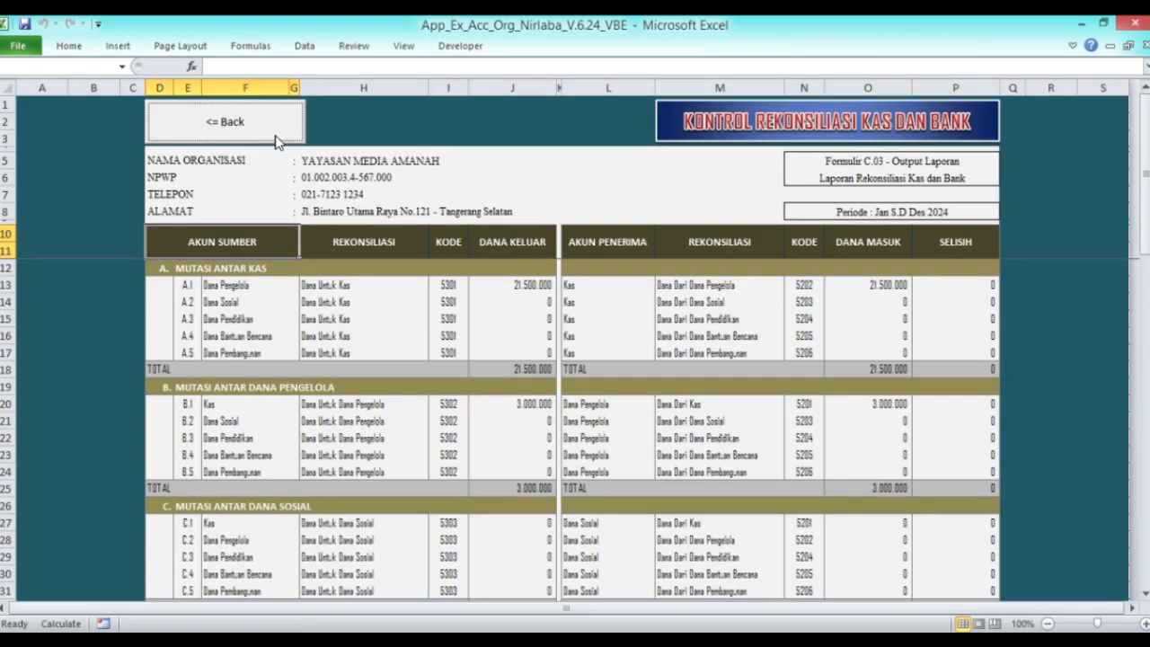
# Leave the reconciliation report and open the cash book report (Laporan Buku 1) to review its latest entries
pyautogui.click(274, 133)
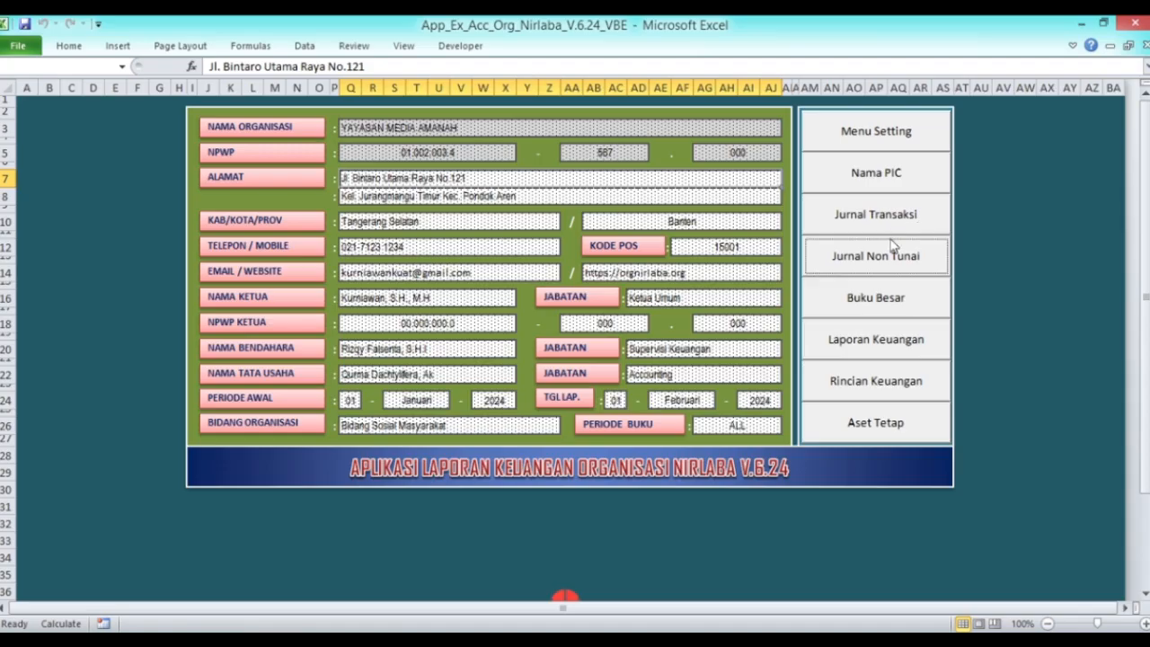
pyautogui.click(877, 208)
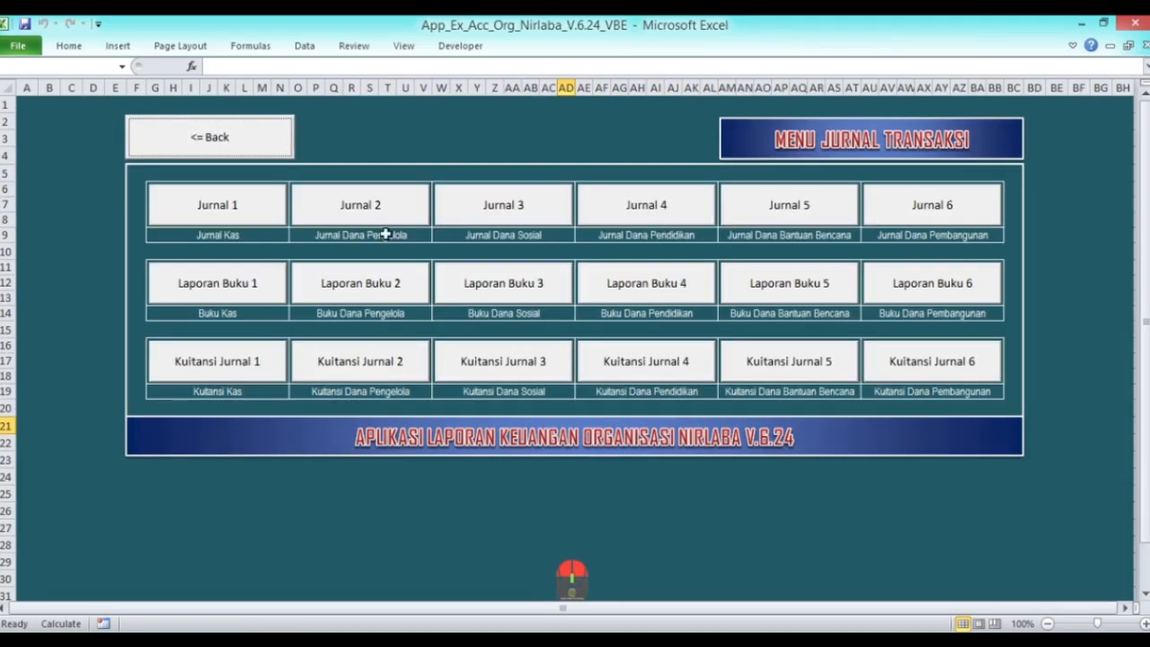
pyautogui.click(232, 275)
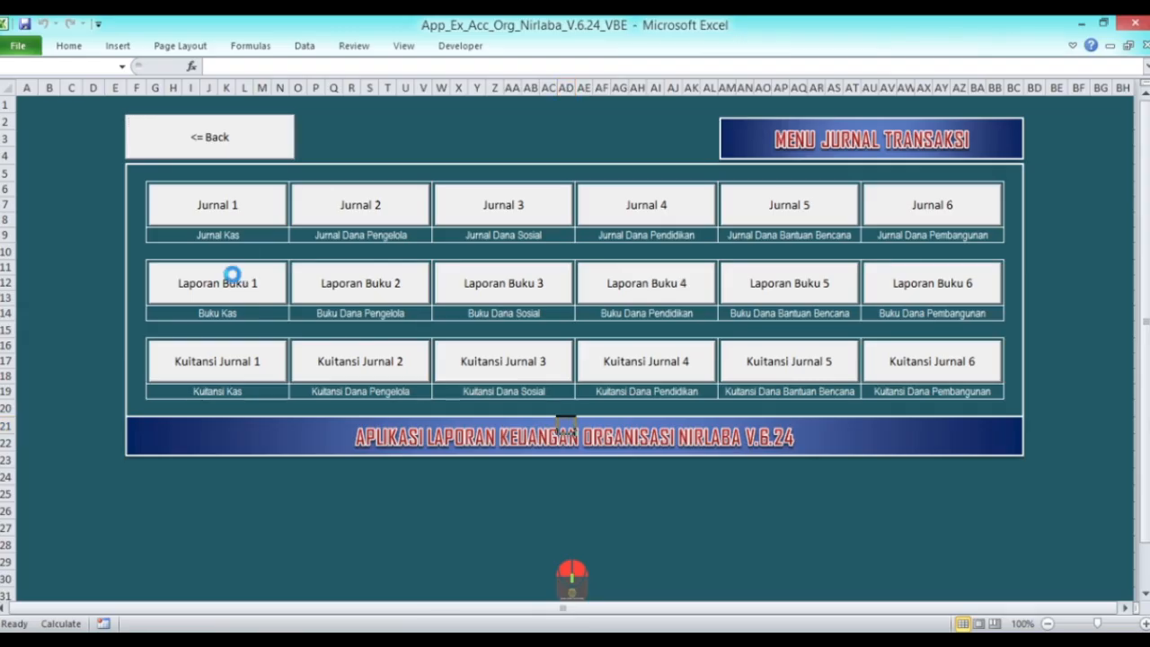
pyautogui.scroll(-6, 751, 342)
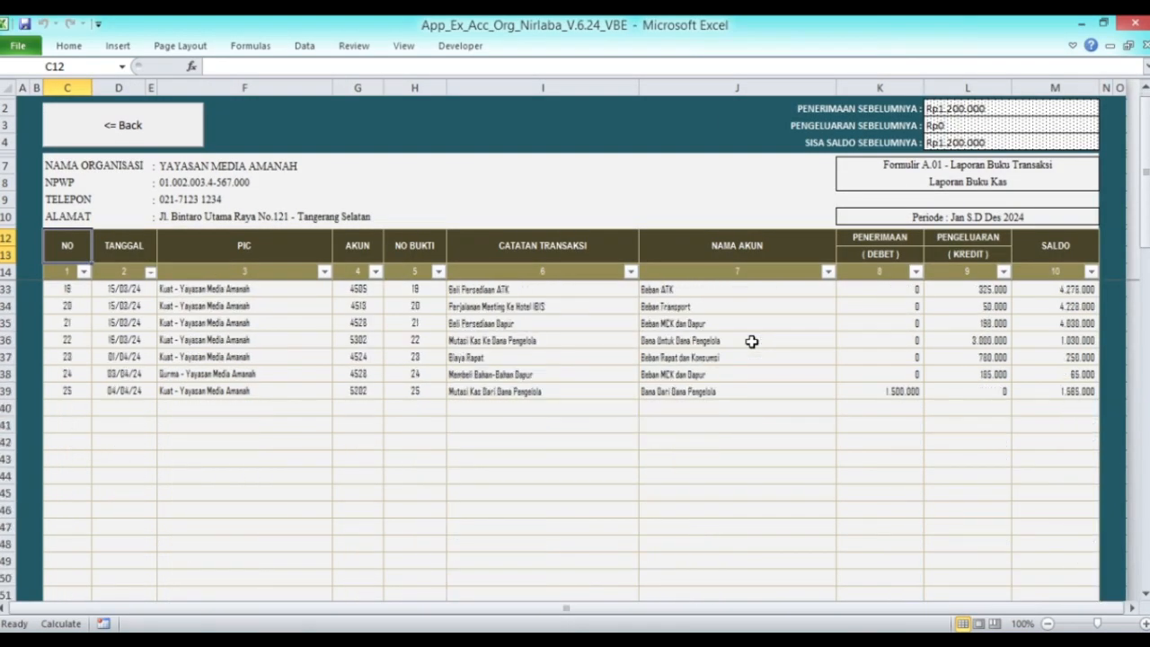
pyautogui.scroll(-1, 752, 342)
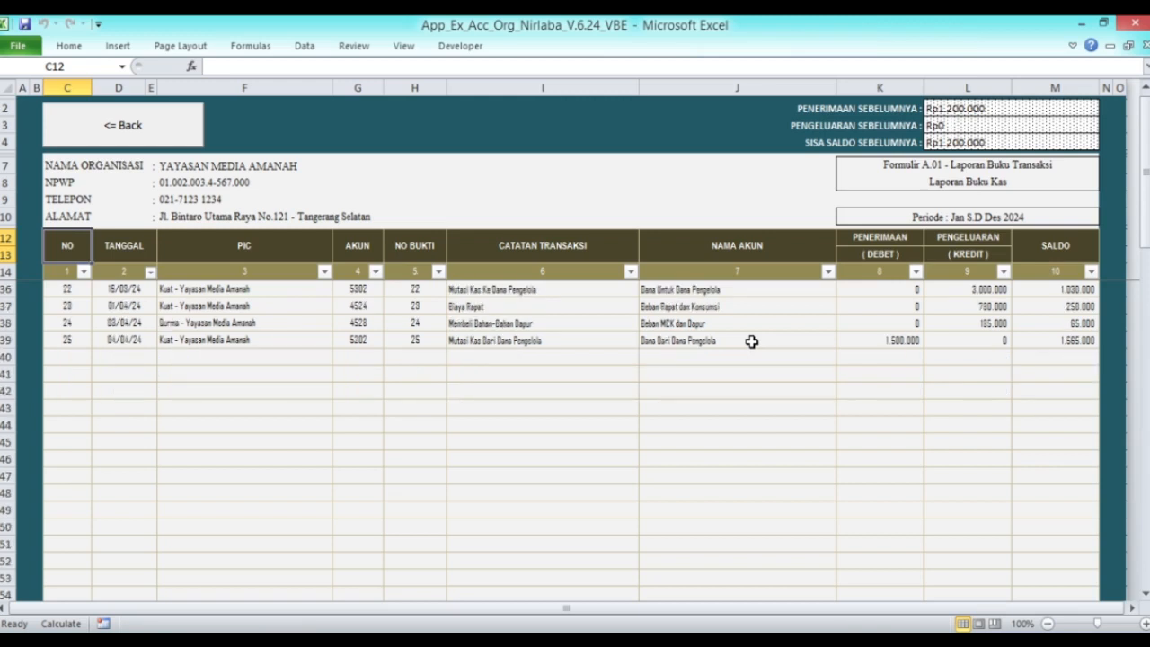
# Close and reopen the cash book report (Laporan Buku 1) to review its entries from February onward
pyautogui.click(101, 121)
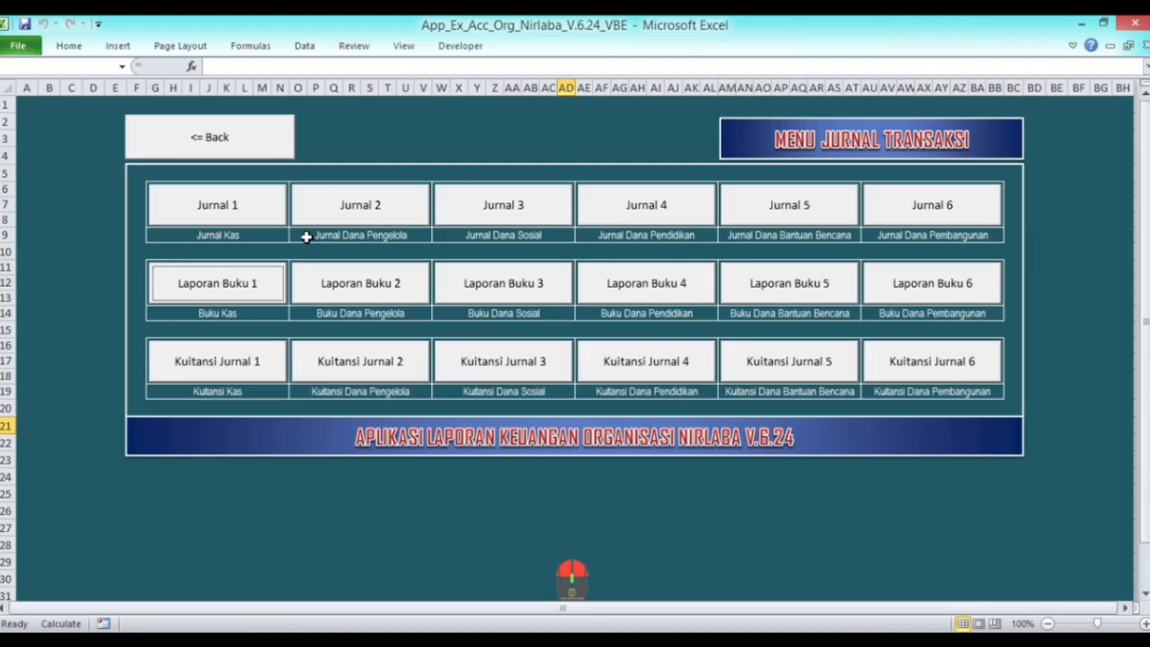
pyautogui.click(244, 281)
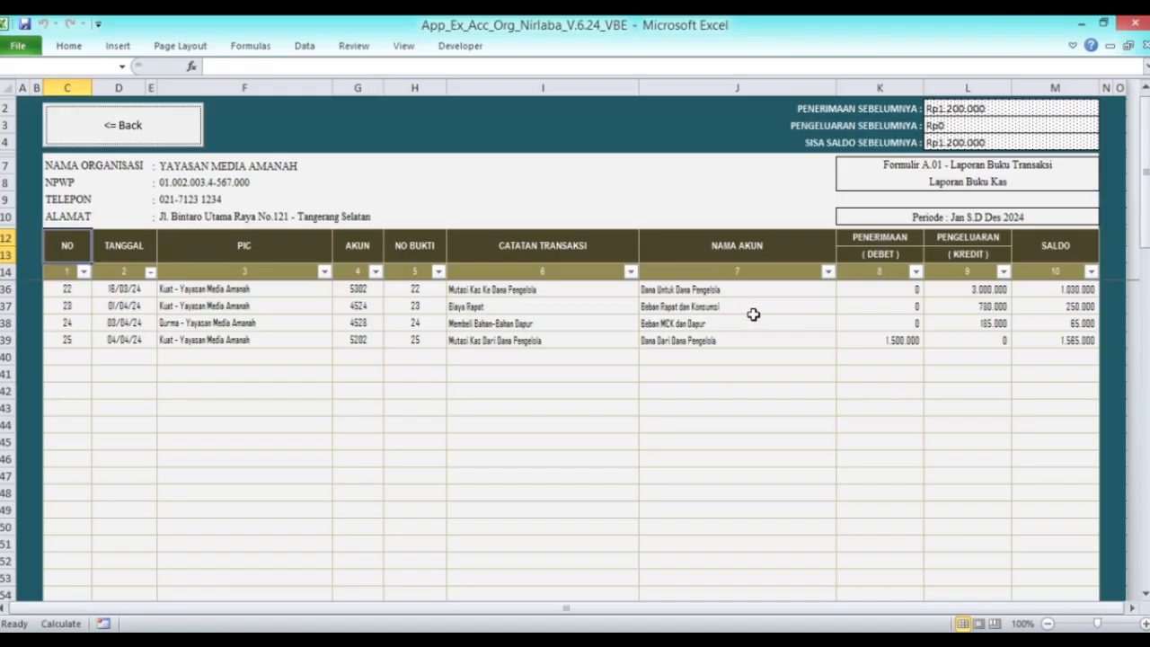
pyautogui.scroll(7, 725, 325)
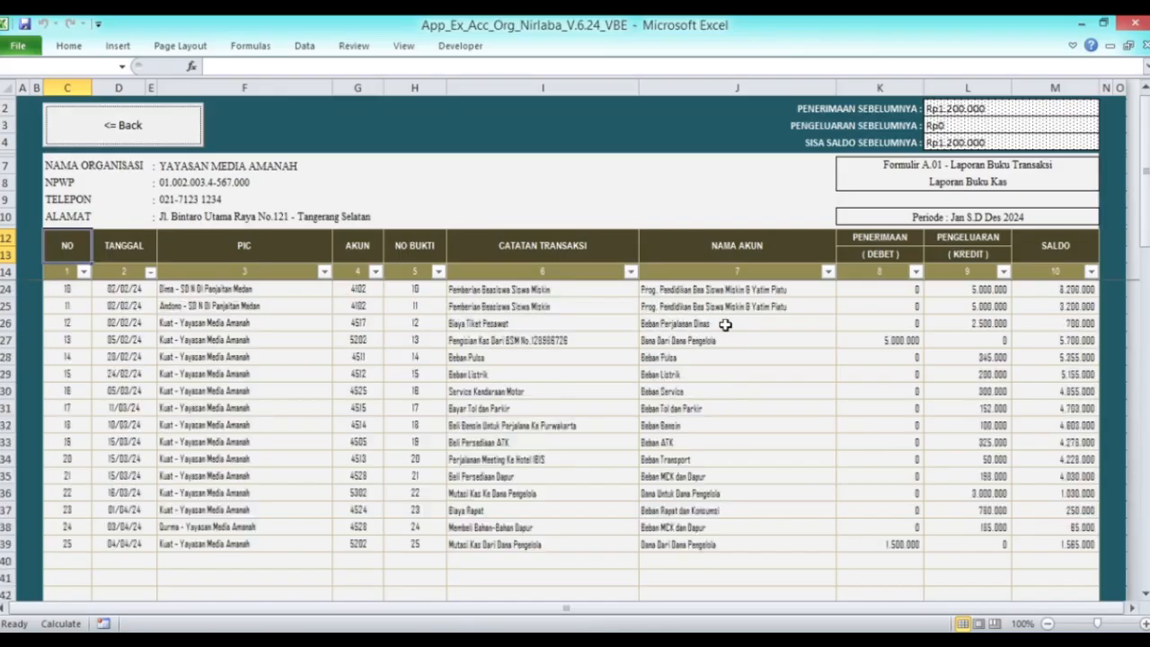
# Leave the cash book report, check the Dana Pengelola journal (Jurnal 2), and return to the transaction journal menu
pyautogui.click(110, 125)
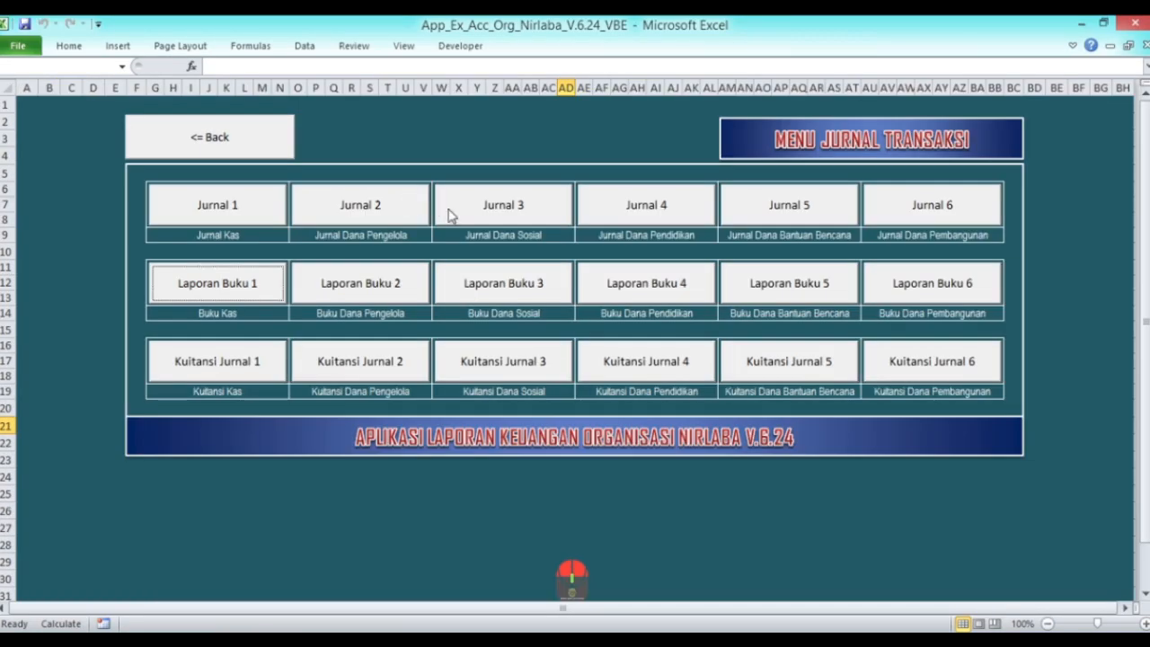
pyautogui.click(377, 210)
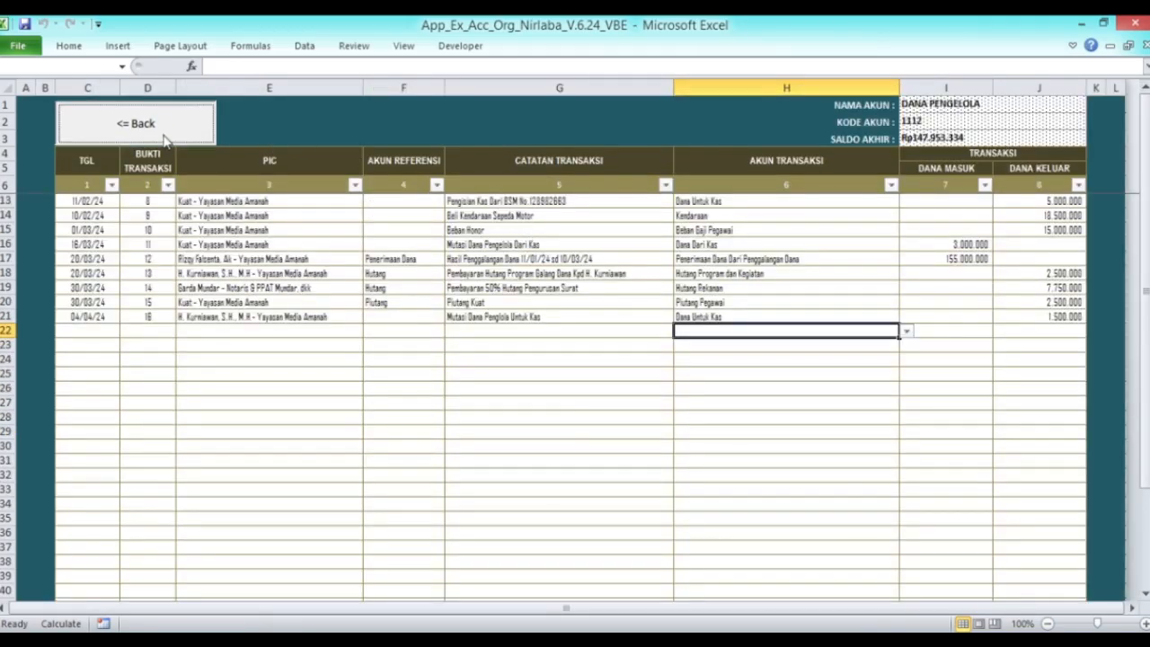
pyautogui.click(165, 138)
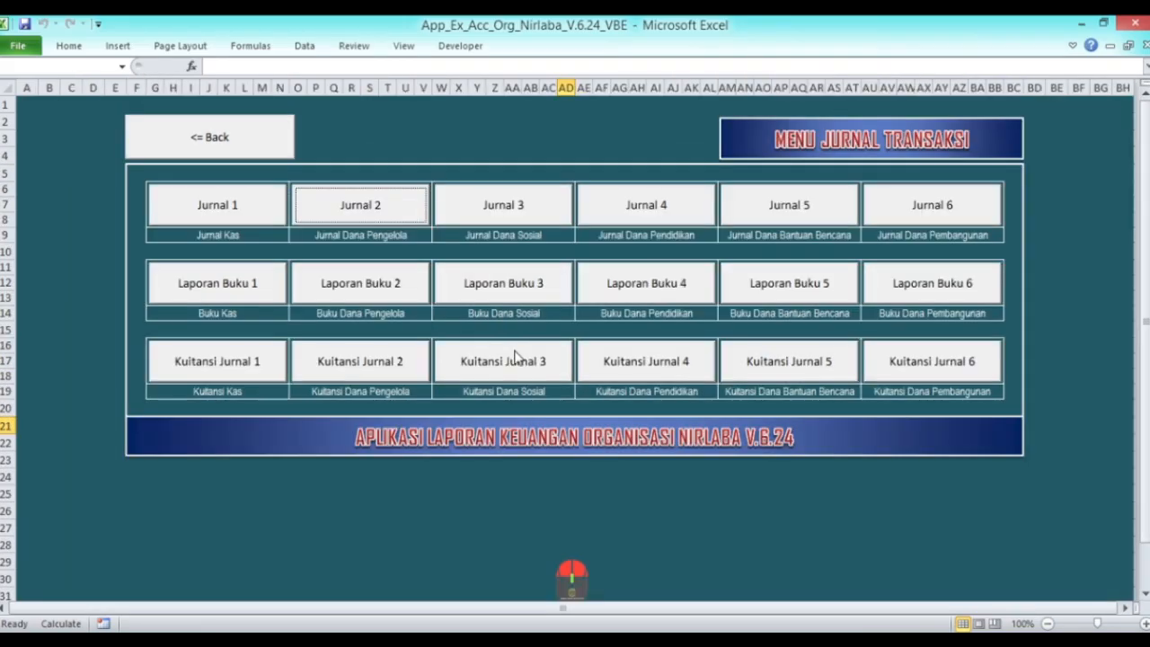
# Open the Dana Pengelola book report (Laporan Buku 2) and select the whole row of entry 15, from NO through Saldo
pyautogui.click(366, 284)
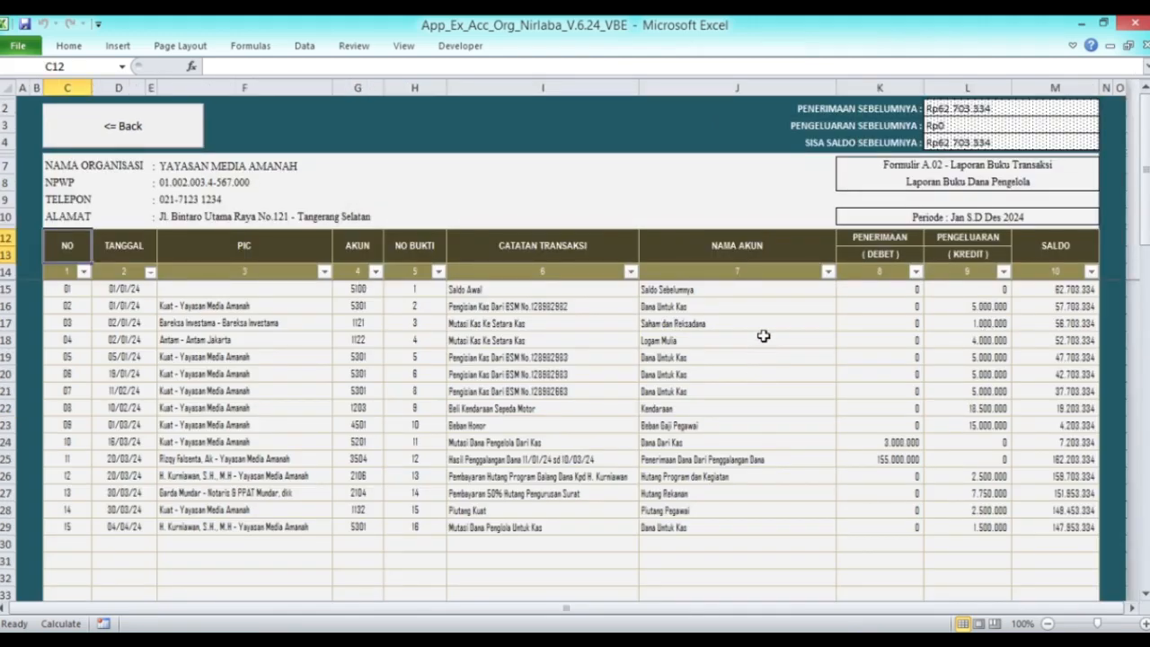
pyautogui.scroll(-4, 764, 335)
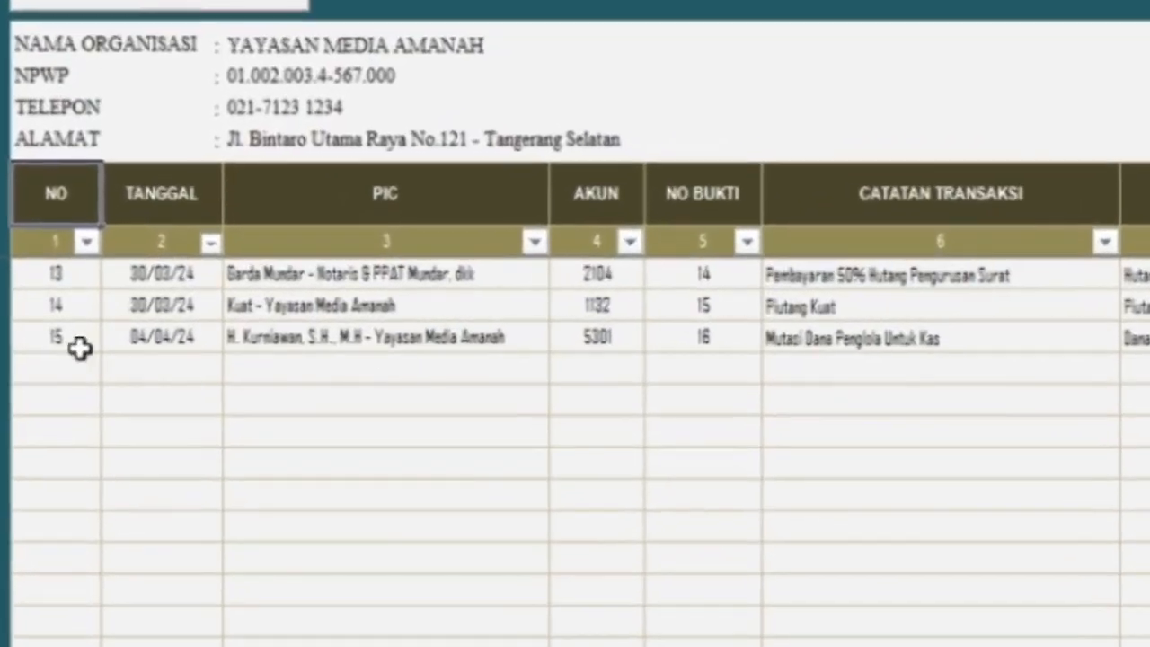
pyautogui.moveTo(59, 333); pyautogui.dragTo(1149, 342)
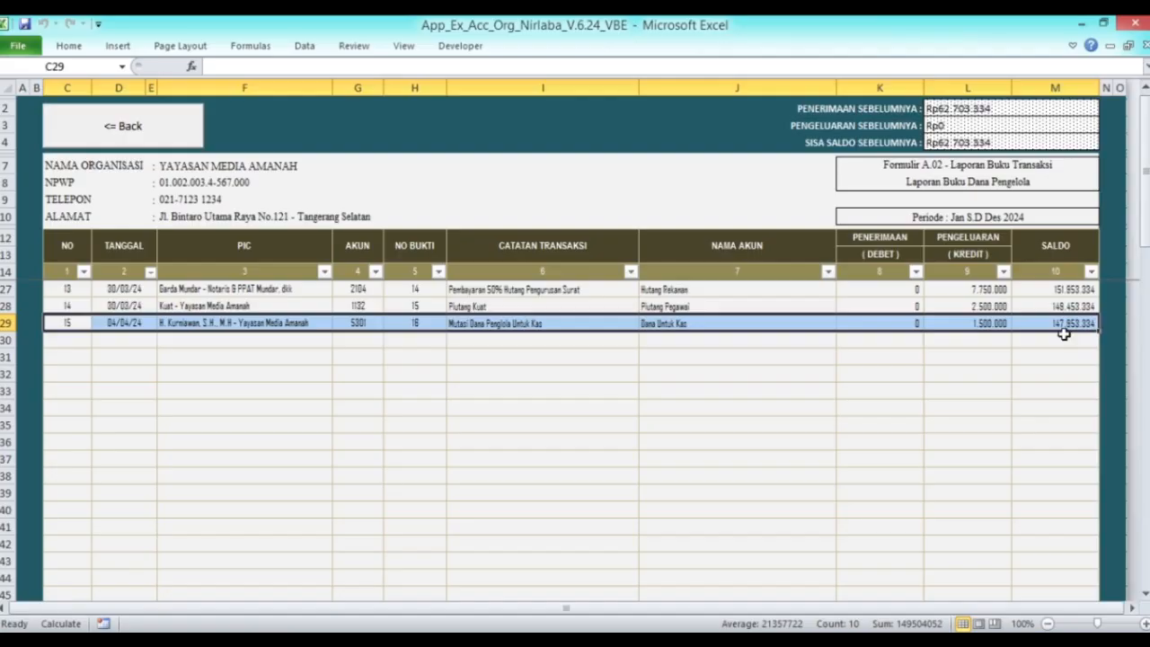
# Filter the PIC column of the Dana Pengelola book report to hide the blank rows
pyautogui.click(1033, 357)
pyautogui.scroll(4, 412, 406)
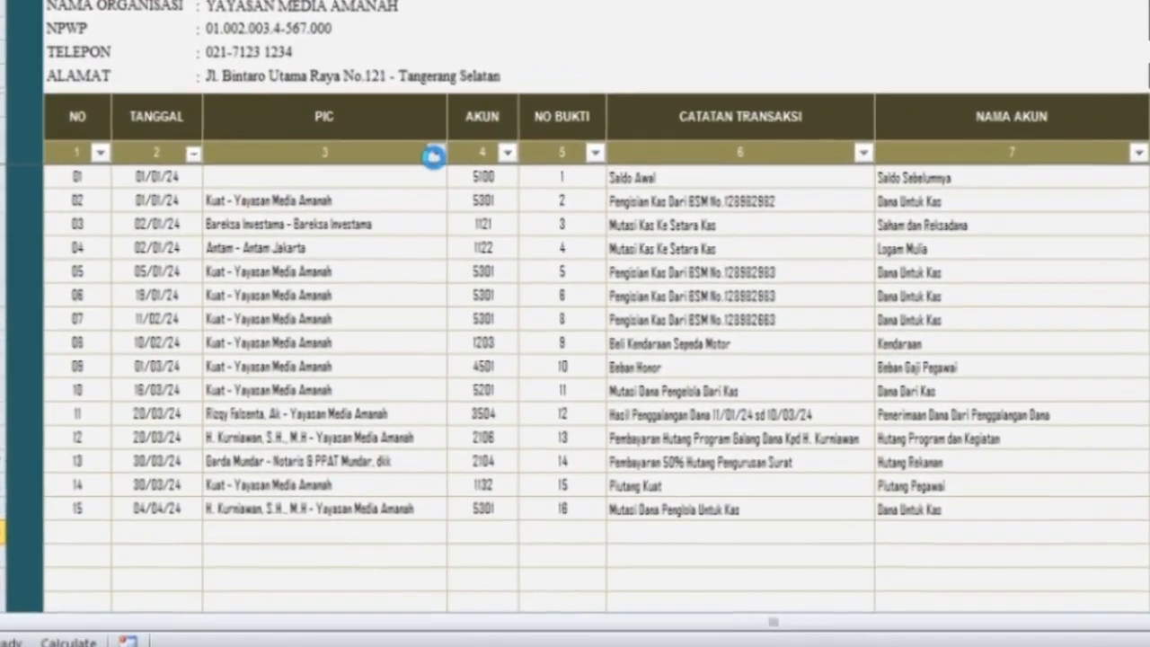
pyautogui.click(324, 272)
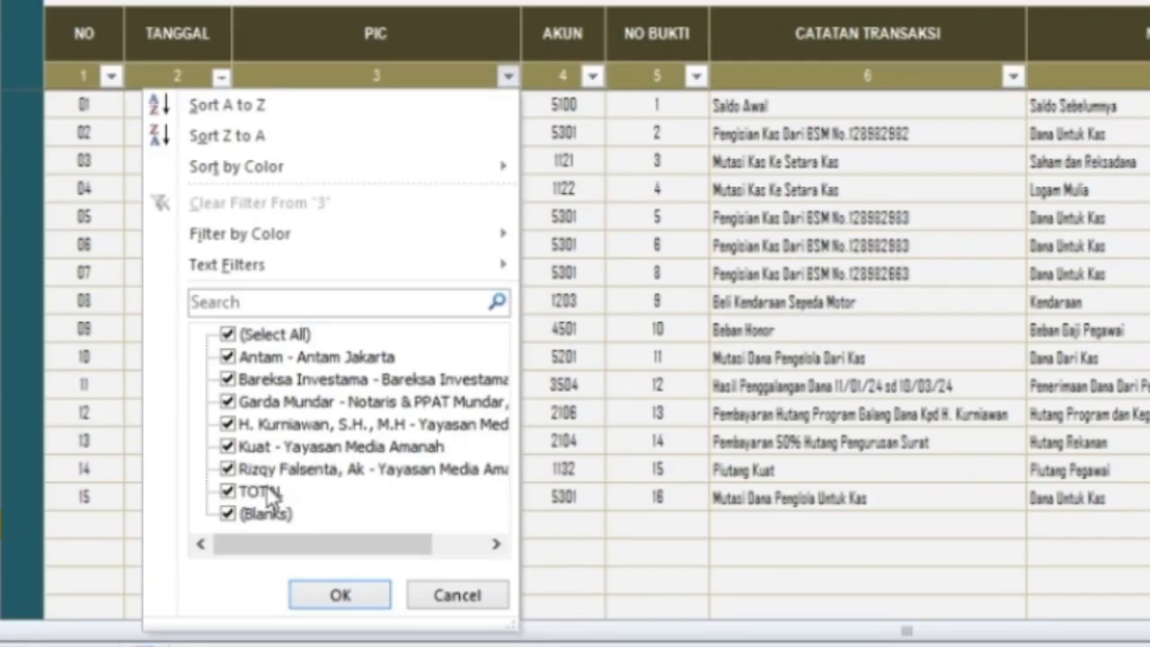
pyautogui.click(241, 517)
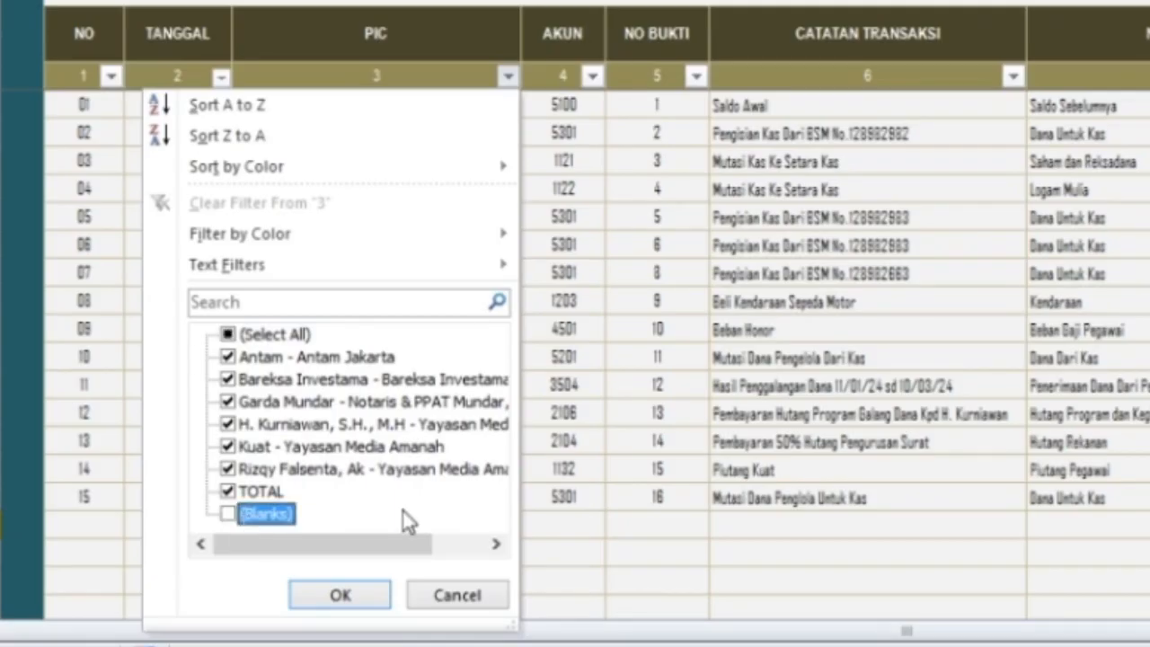
pyautogui.click(361, 600)
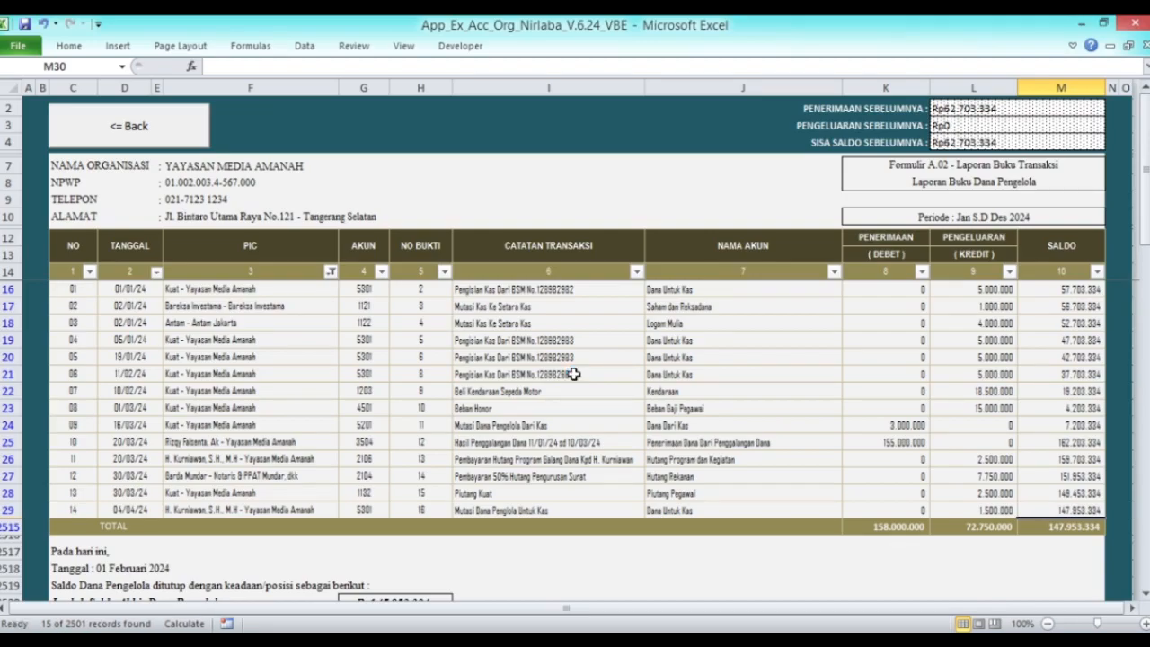
# Check the date in the report's closing statement, then return to the organisation data page
pyautogui.scroll(-4, 573, 373)
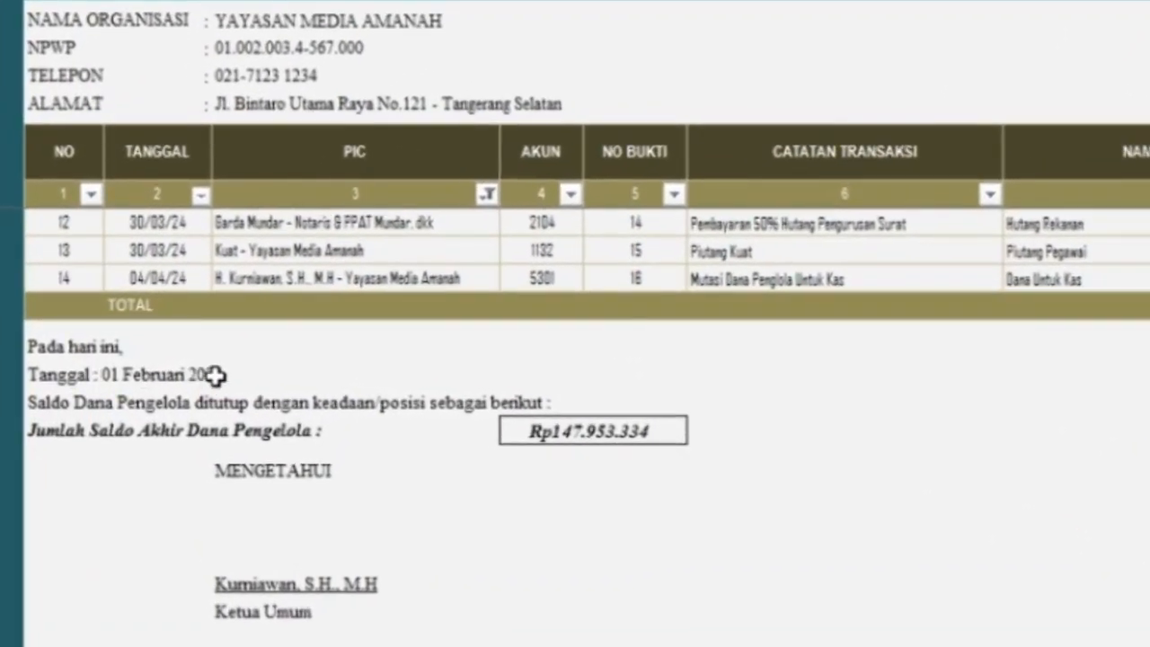
pyautogui.click(133, 375)
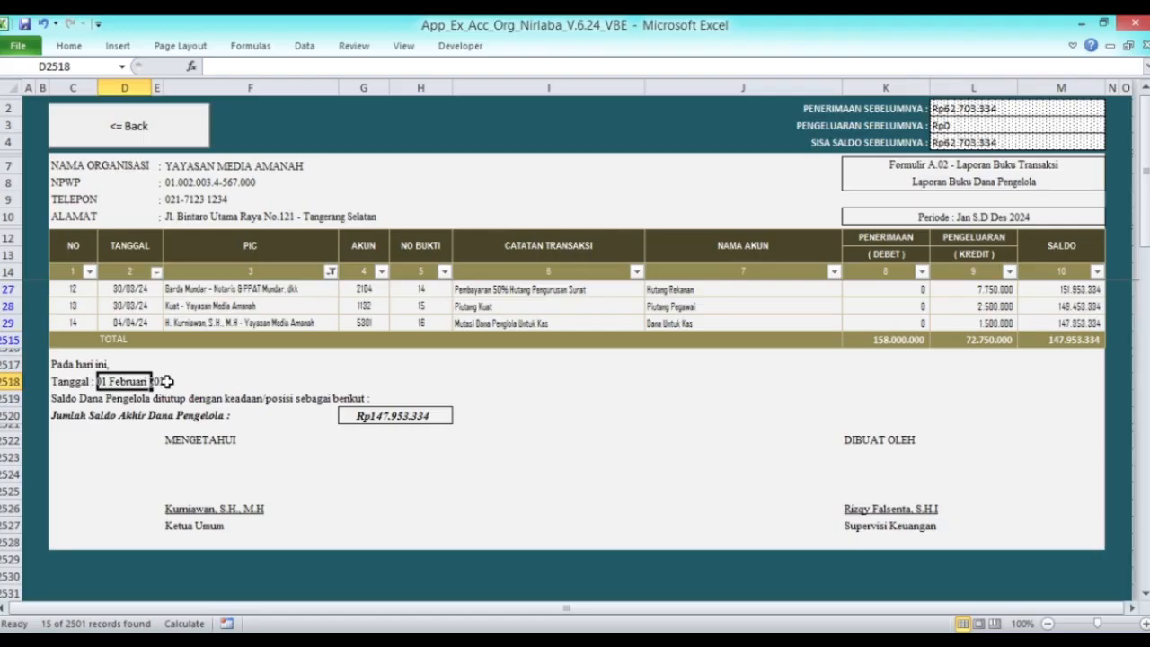
pyautogui.click(114, 128)
pyautogui.click(265, 149)
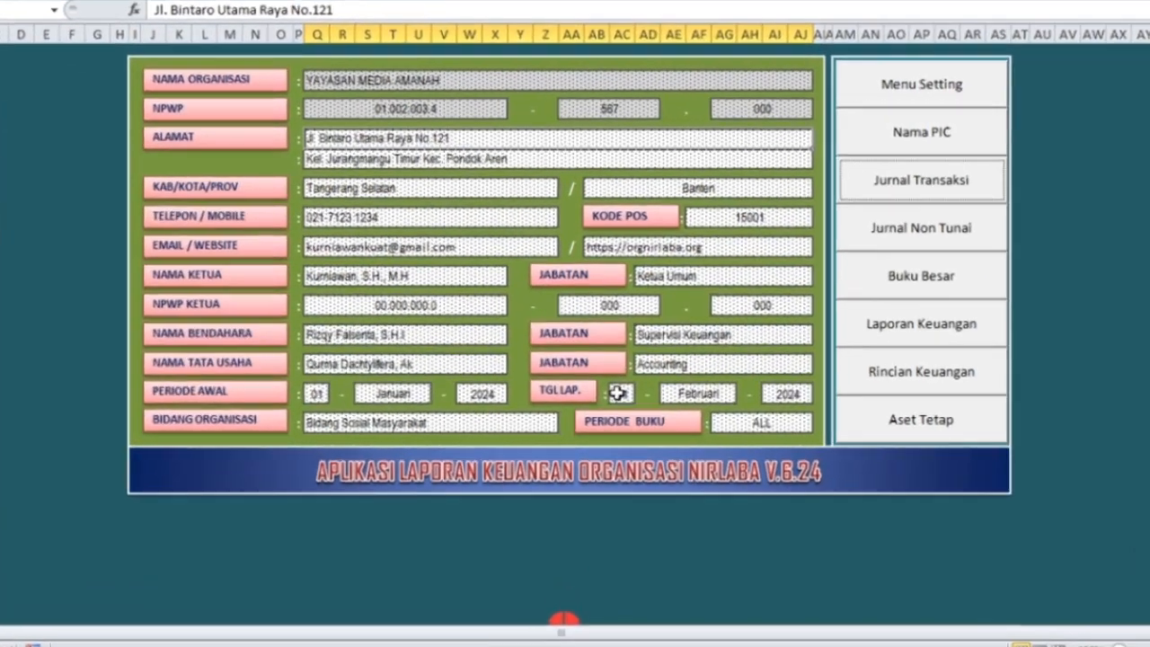
# Set the report date (TGL LAP.) to day 04 and month April
pyautogui.click(705, 404)
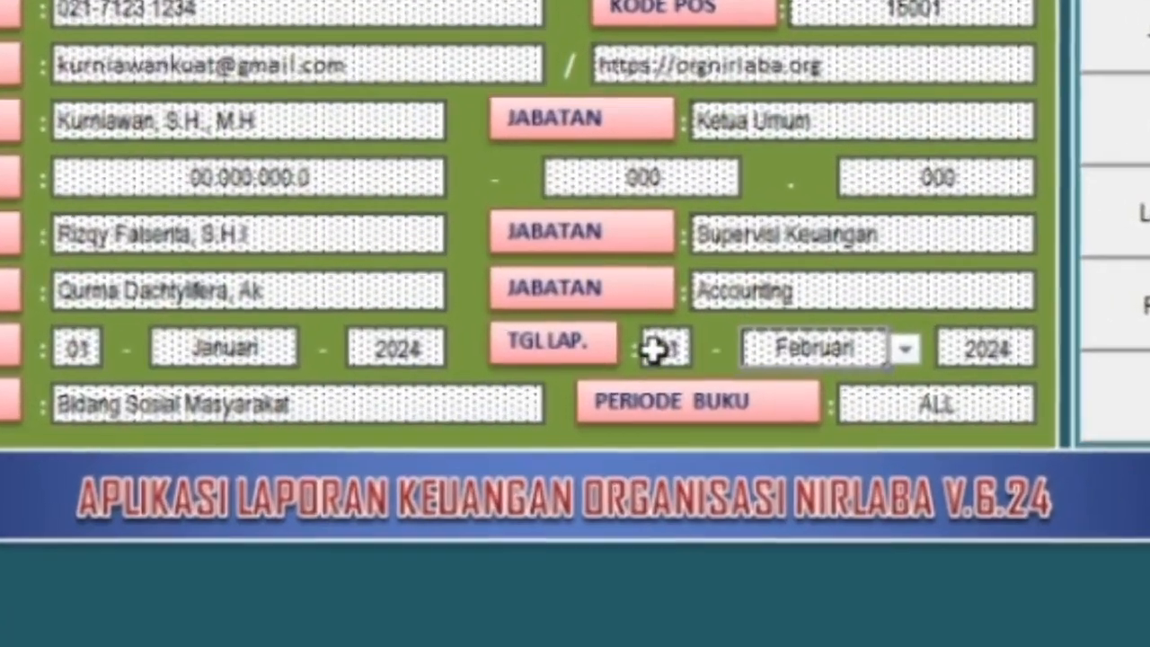
pyautogui.click(653, 351)
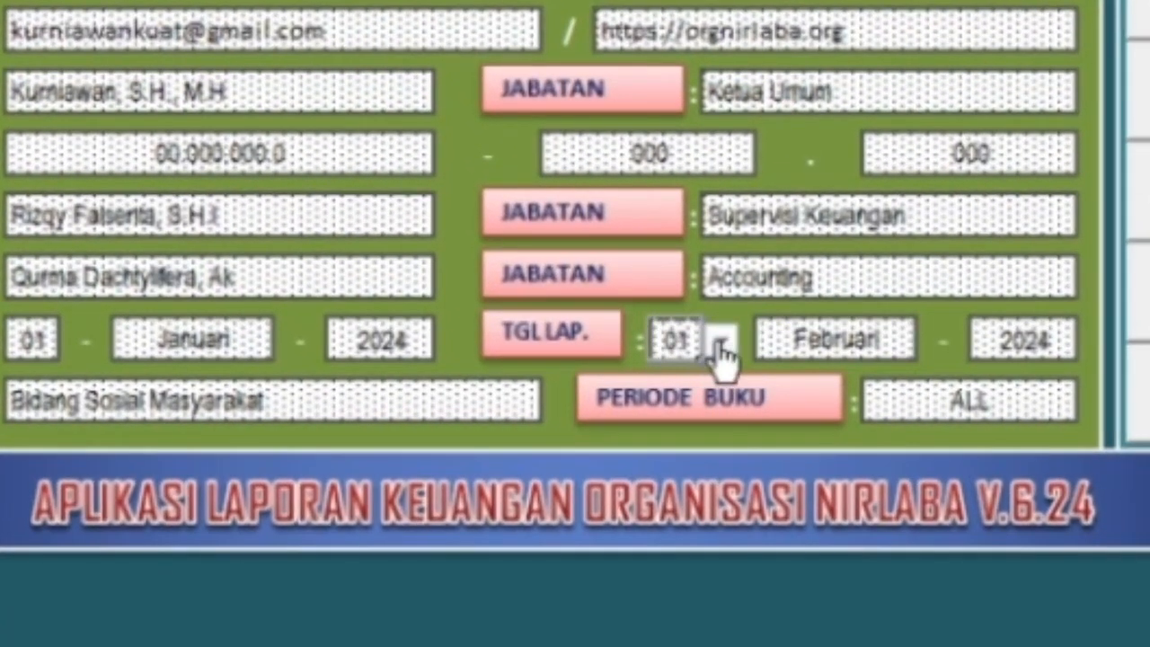
pyautogui.click(706, 349)
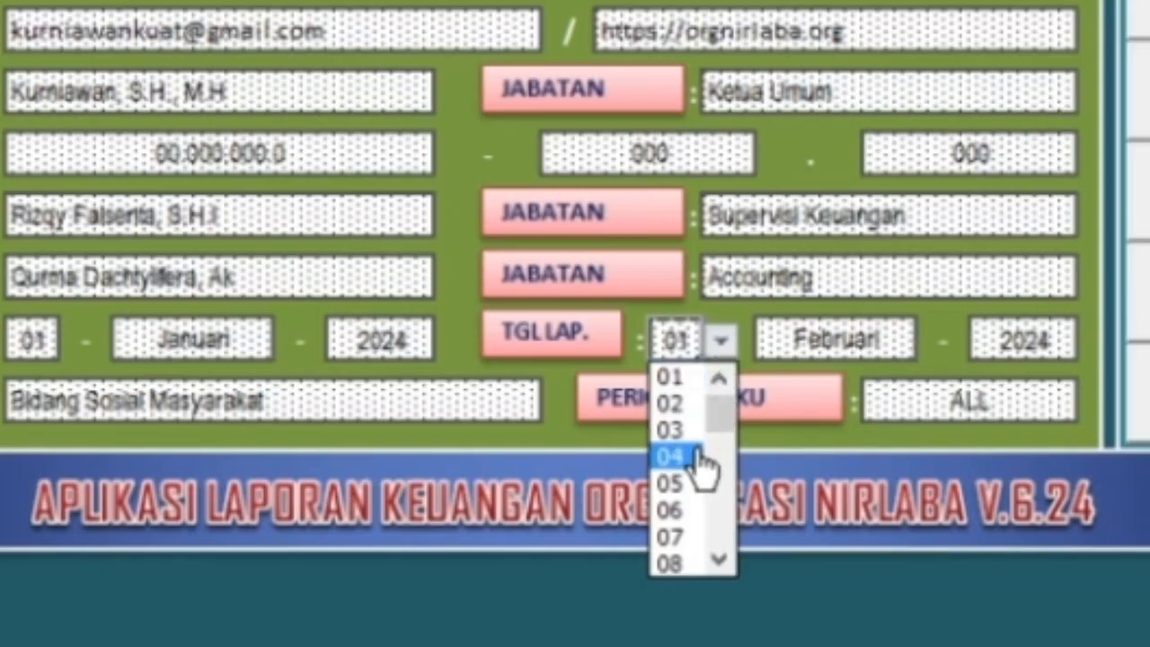
pyautogui.click(699, 458)
pyautogui.click(813, 355)
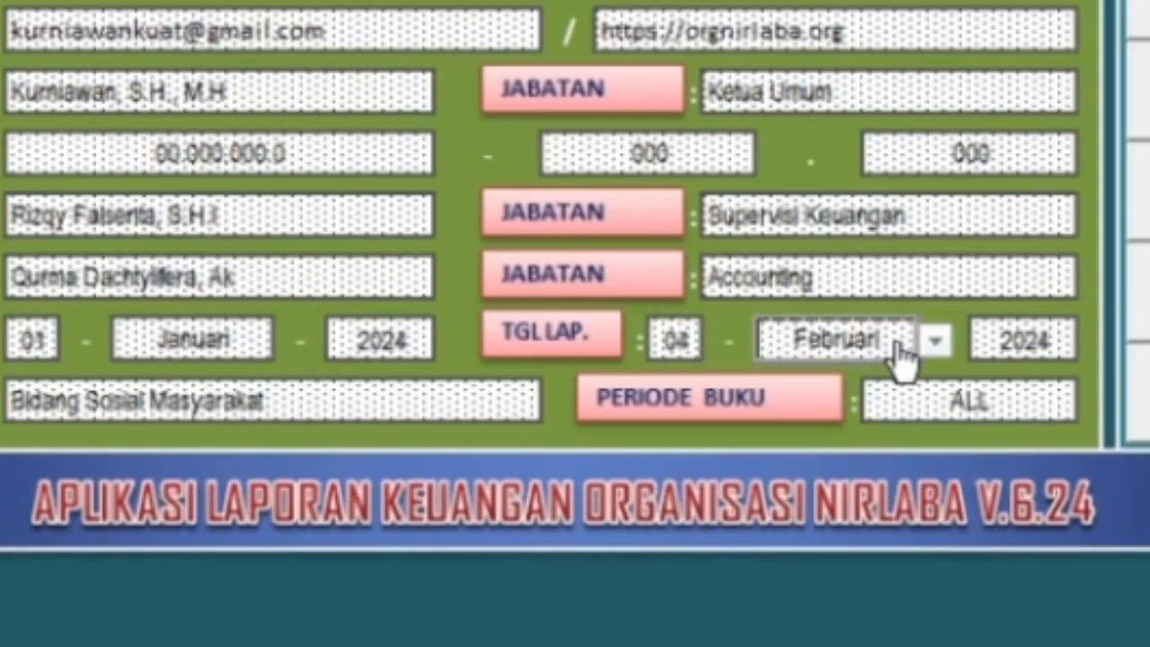
pyautogui.click(934, 342)
pyautogui.click(796, 428)
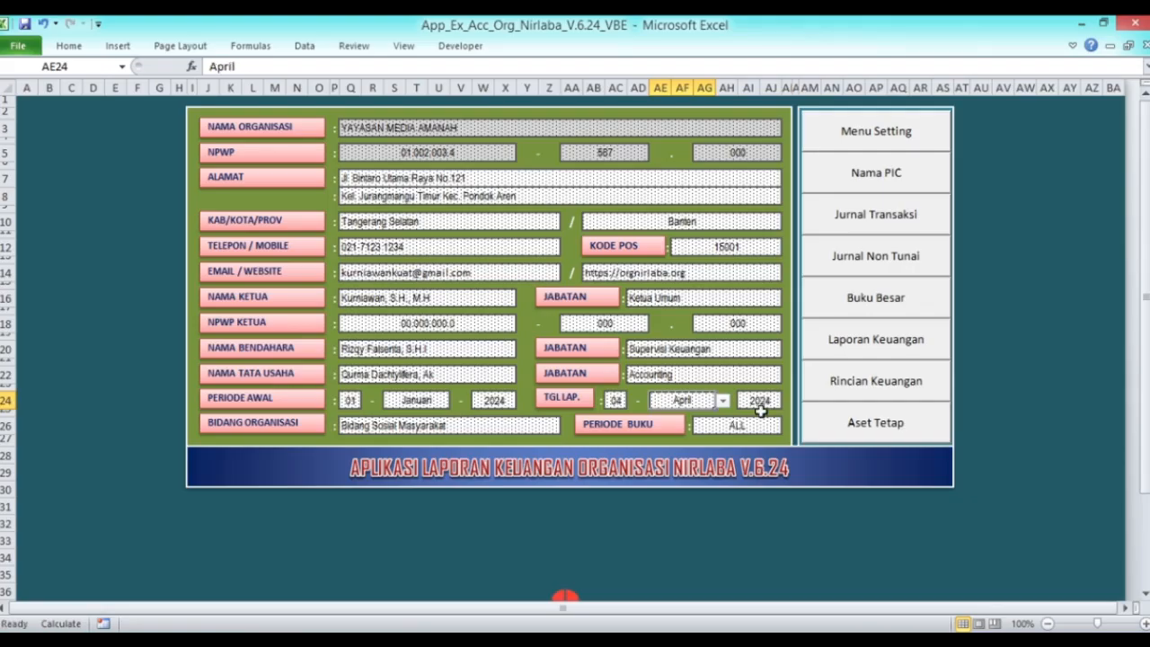
# Reopen the Dana Pengelola book report (Laporan Buku 2) and check the date and final balance in its closing statement
pyautogui.click(880, 229)
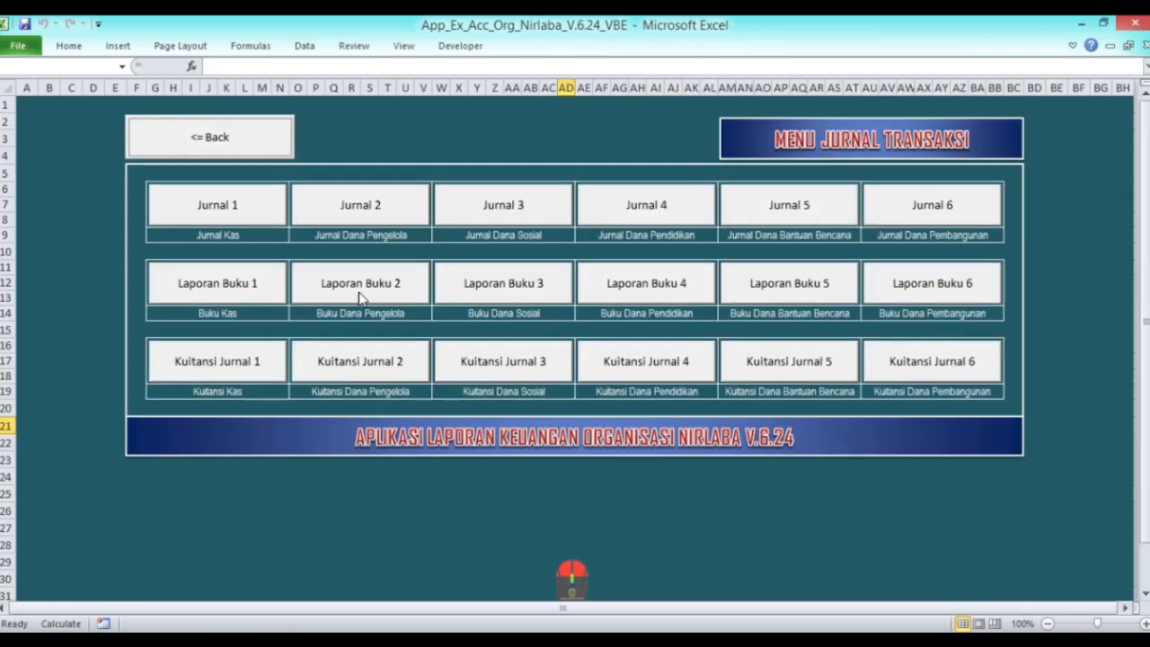
pyautogui.click(371, 289)
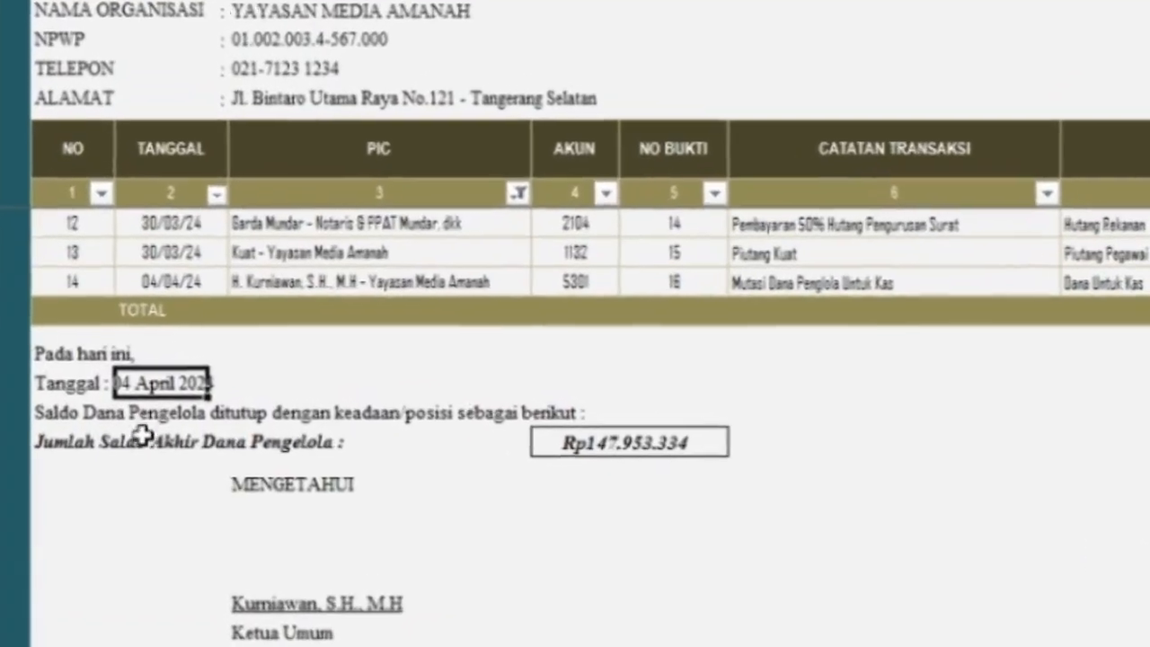
pyautogui.click(146, 443)
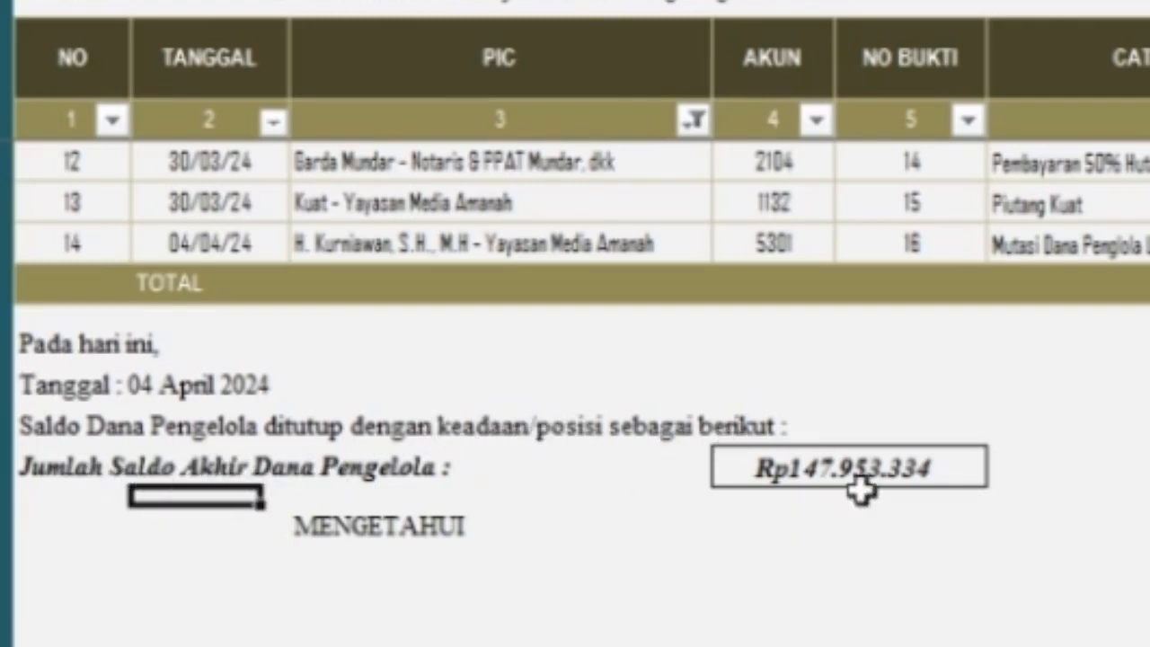
pyautogui.click(912, 479)
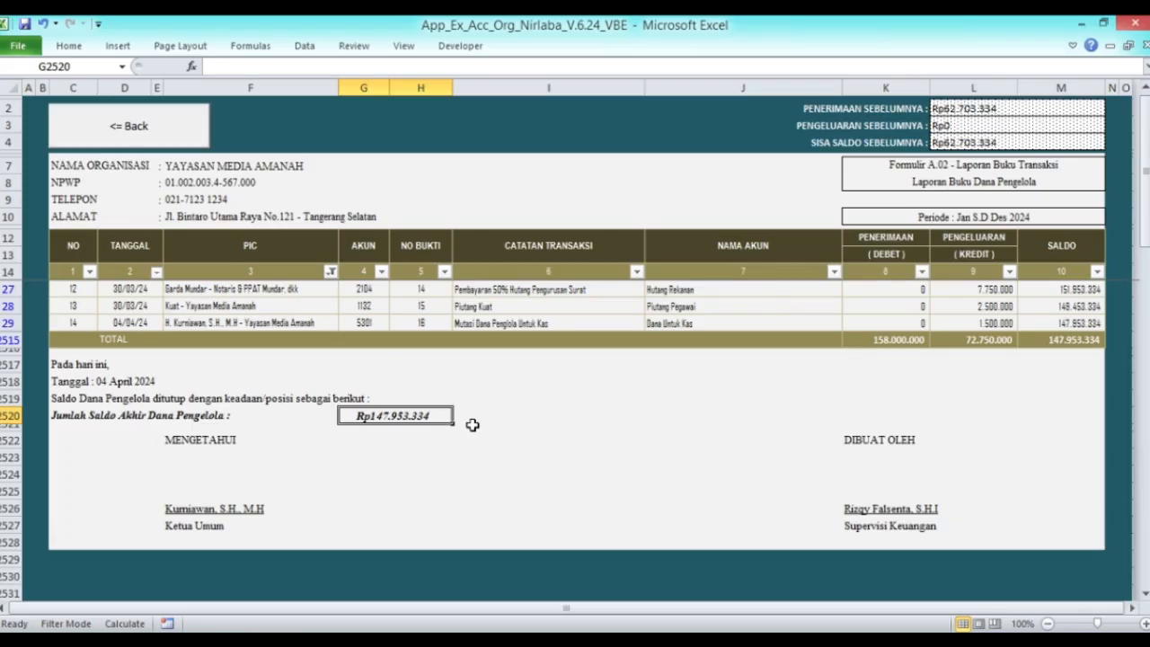
# Select the whole row of entry 13 (Piutang Kuat), from NO through Saldo, to review its balance
pyautogui.scroll(4, 473, 425)
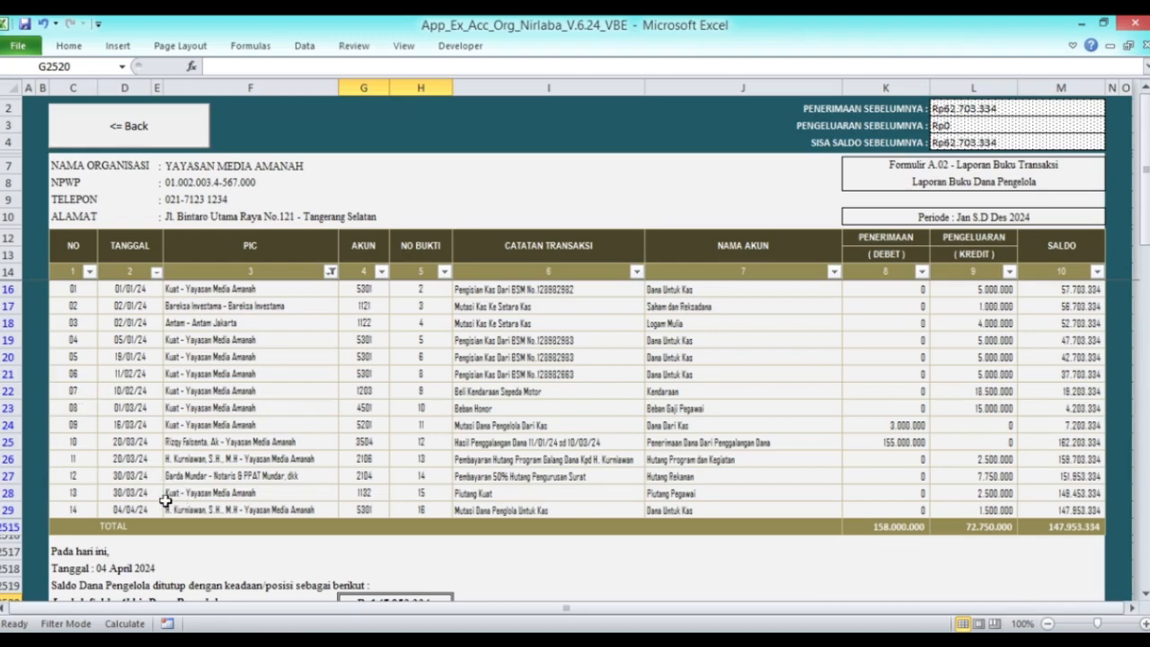
pyautogui.moveTo(83, 494); pyautogui.dragTo(212, 494)
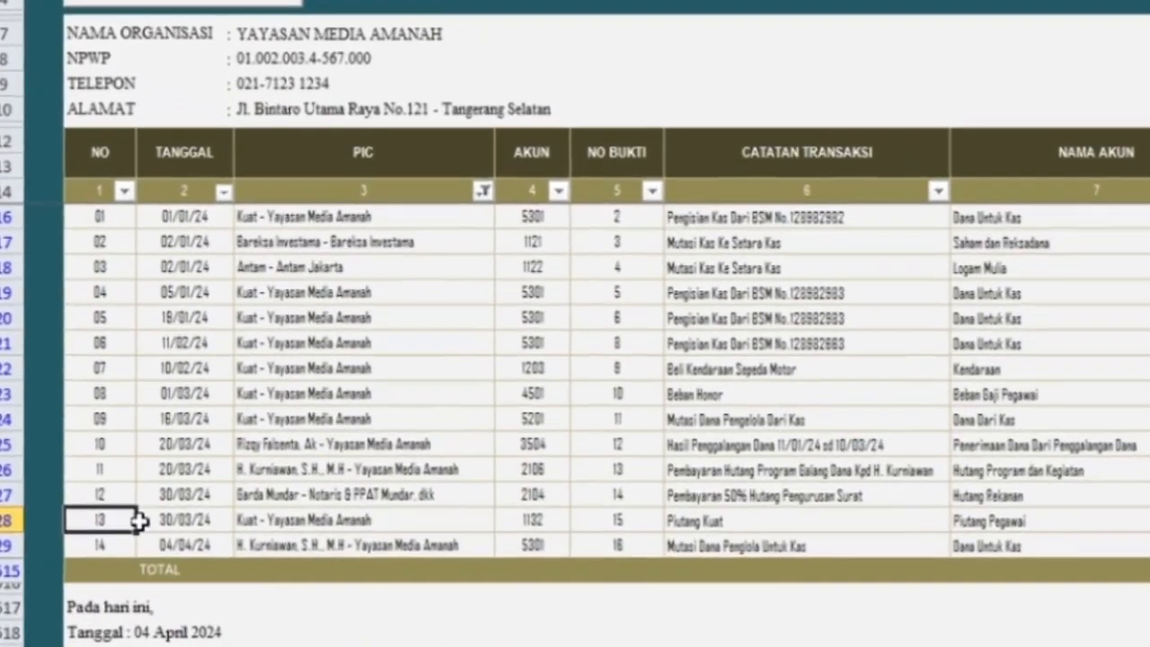
pyautogui.moveTo(402, 551); pyautogui.dragTo(1149, 555)
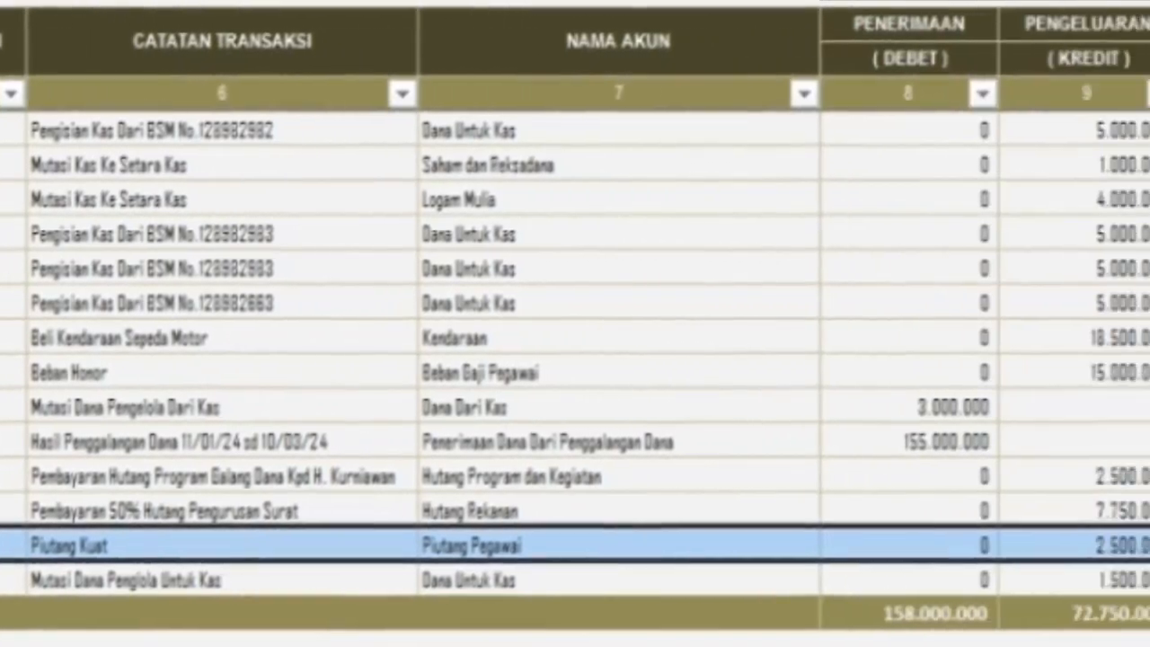
pyautogui.click(1098, 542)
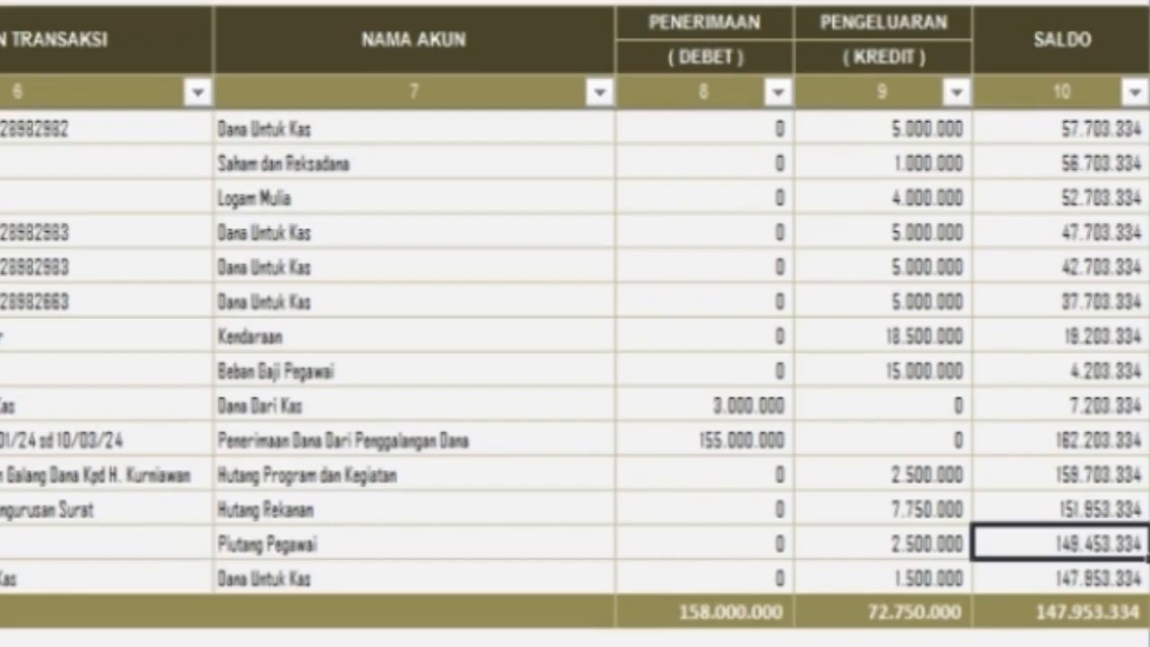
pyautogui.moveTo(39, 549); pyautogui.dragTo(1123, 539)
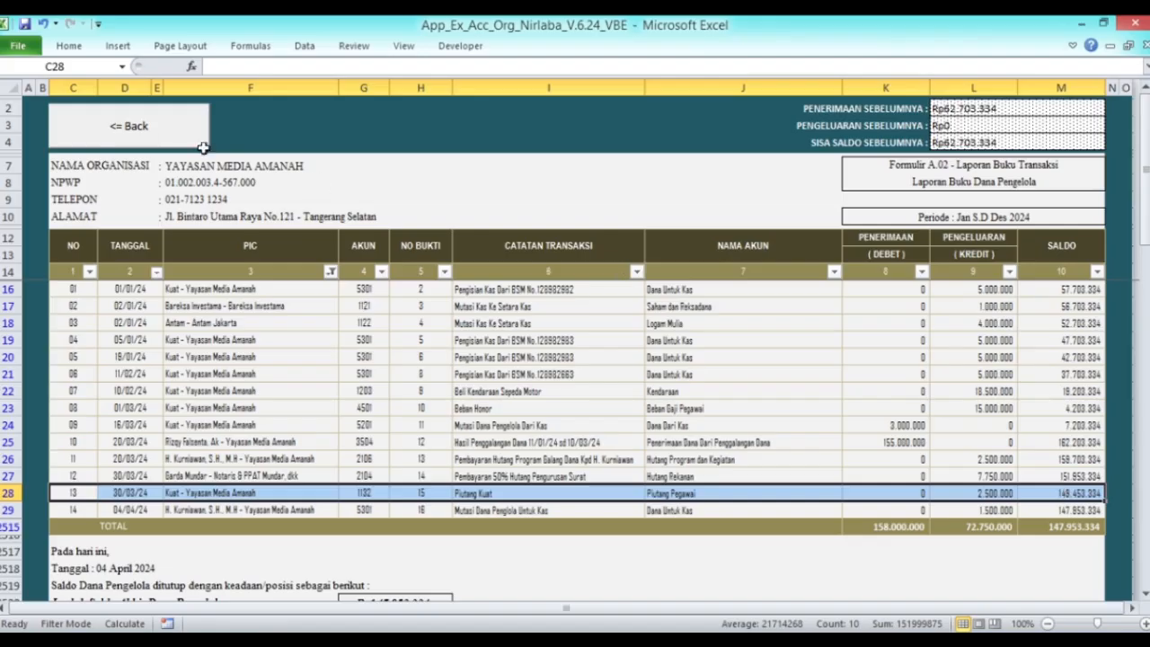
# Return to the organisation data page and set the book period (PERIODE BUKU) to April
pyautogui.click(122, 125)
pyautogui.click(266, 143)
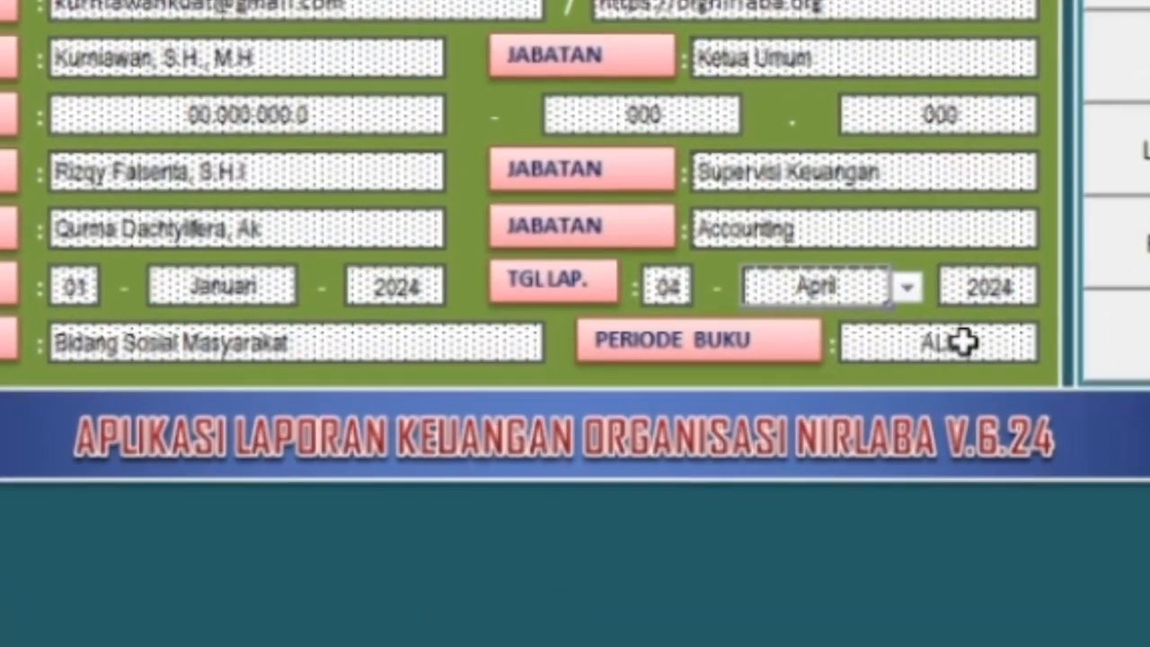
pyautogui.click(953, 346)
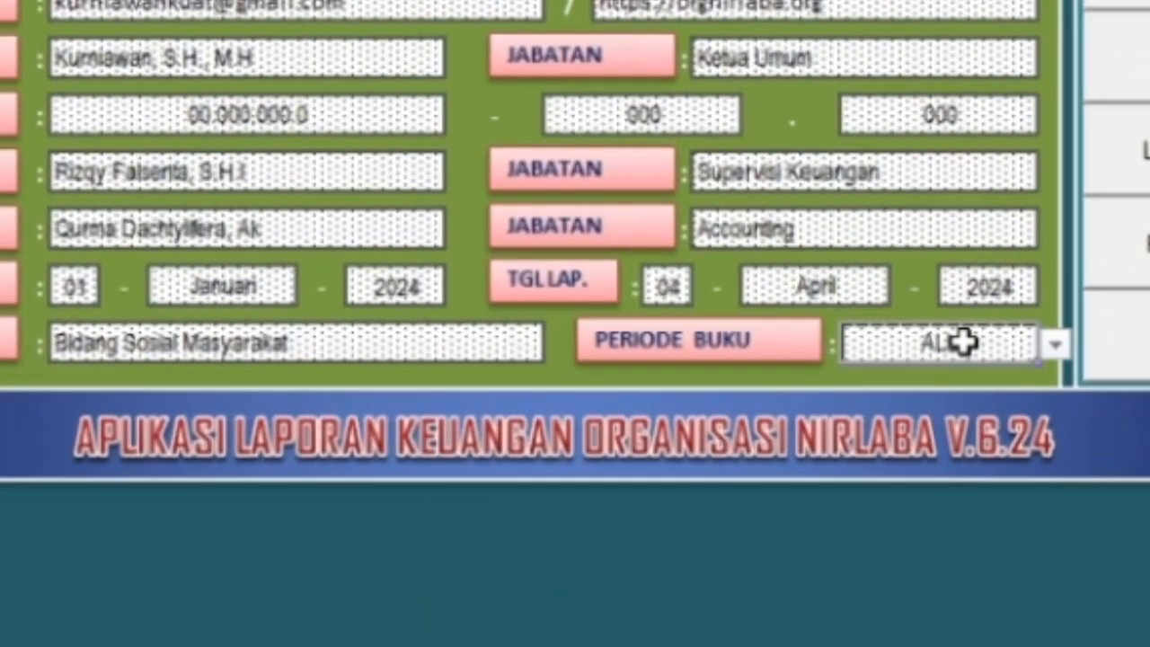
pyautogui.click(1058, 348)
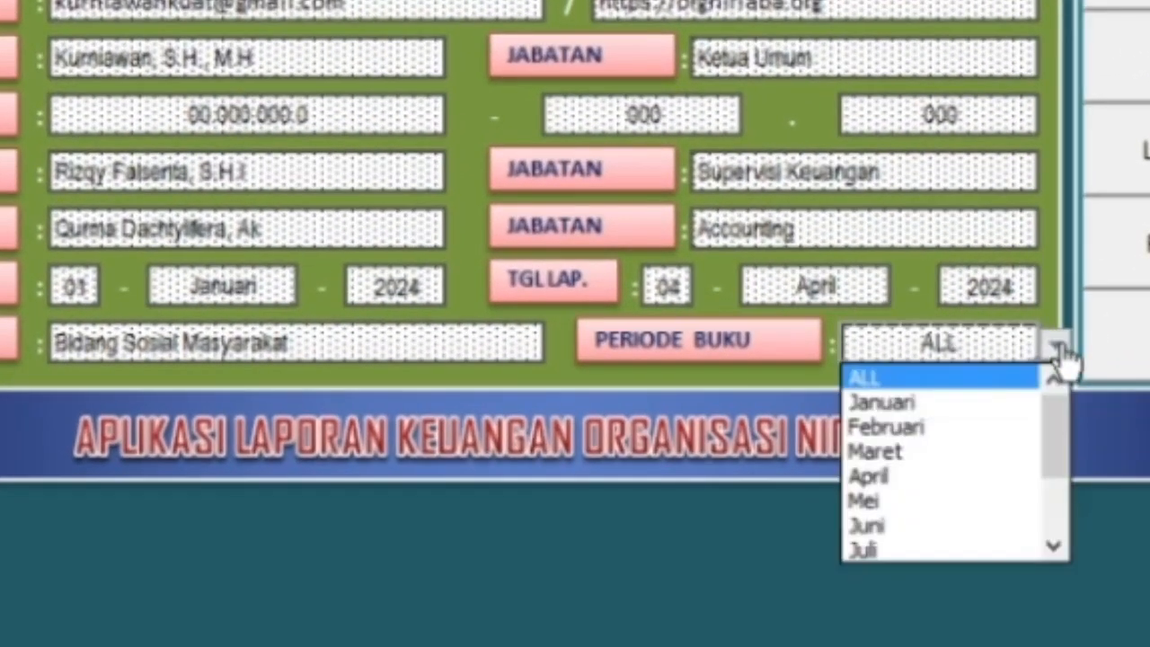
pyautogui.click(894, 481)
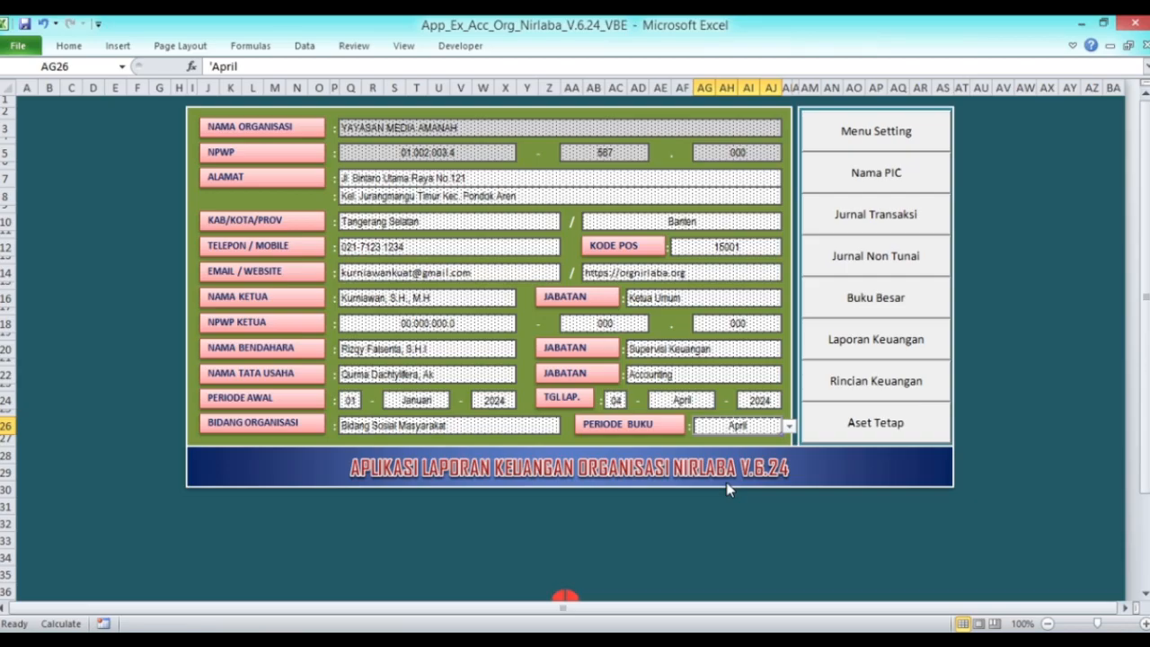
# Reopen the Dana Pengelola book report (Laporan Buku 2) and include blank entries again in the PIC filter
pyautogui.click(876, 217)
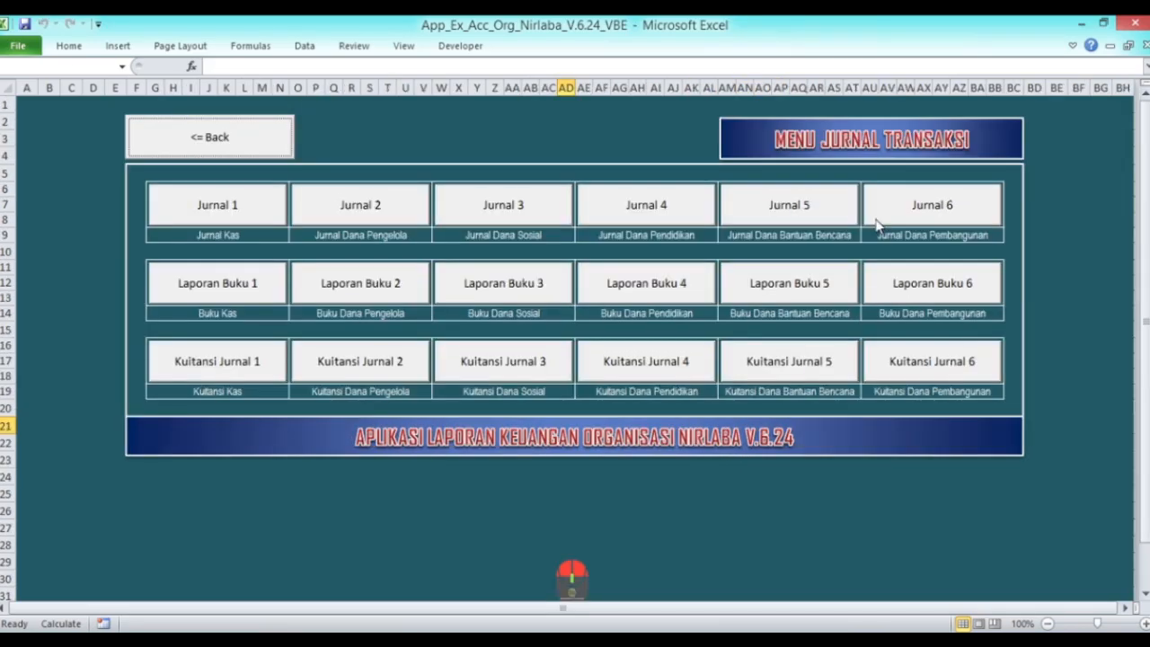
pyautogui.click(345, 287)
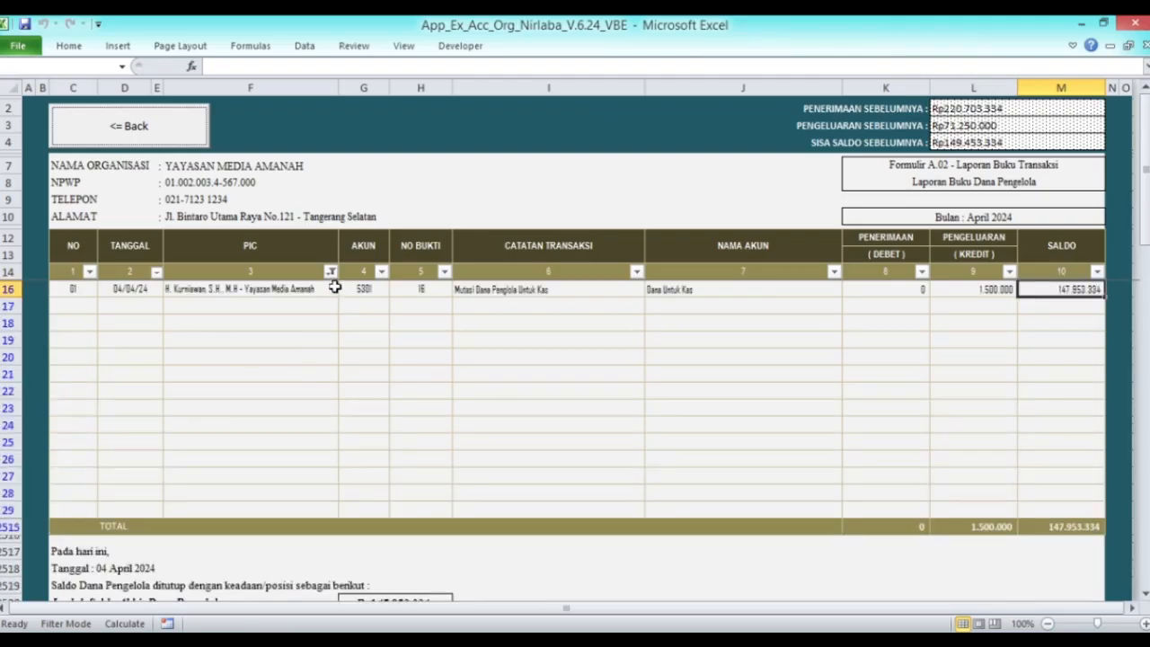
pyautogui.click(331, 273)
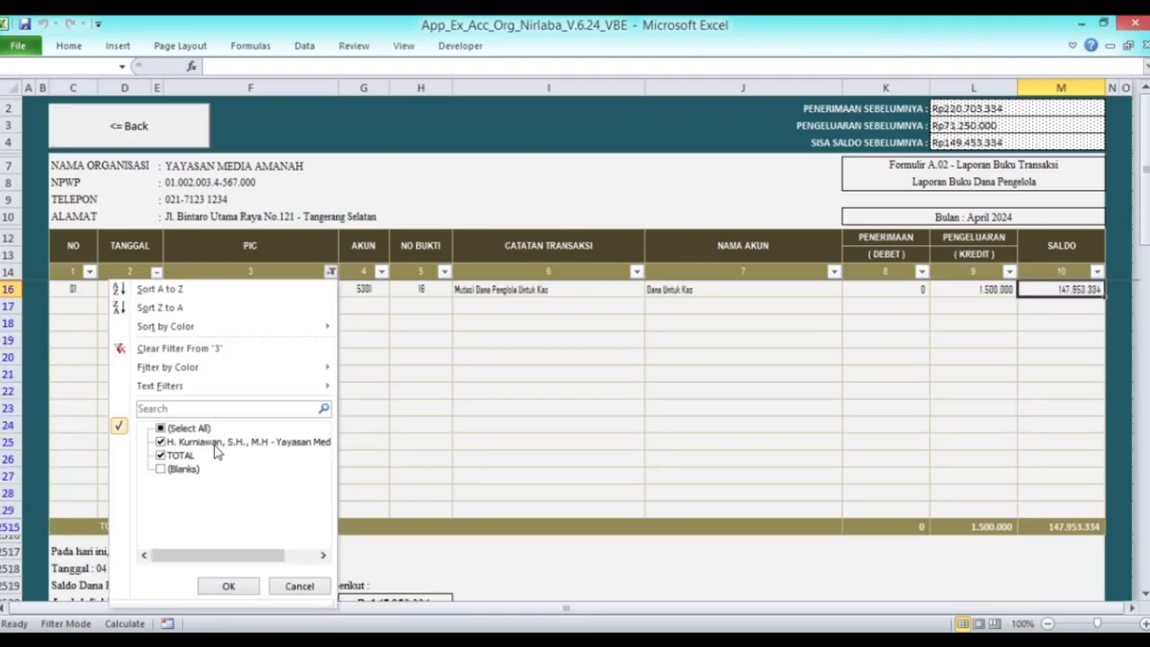
pyautogui.click(162, 470)
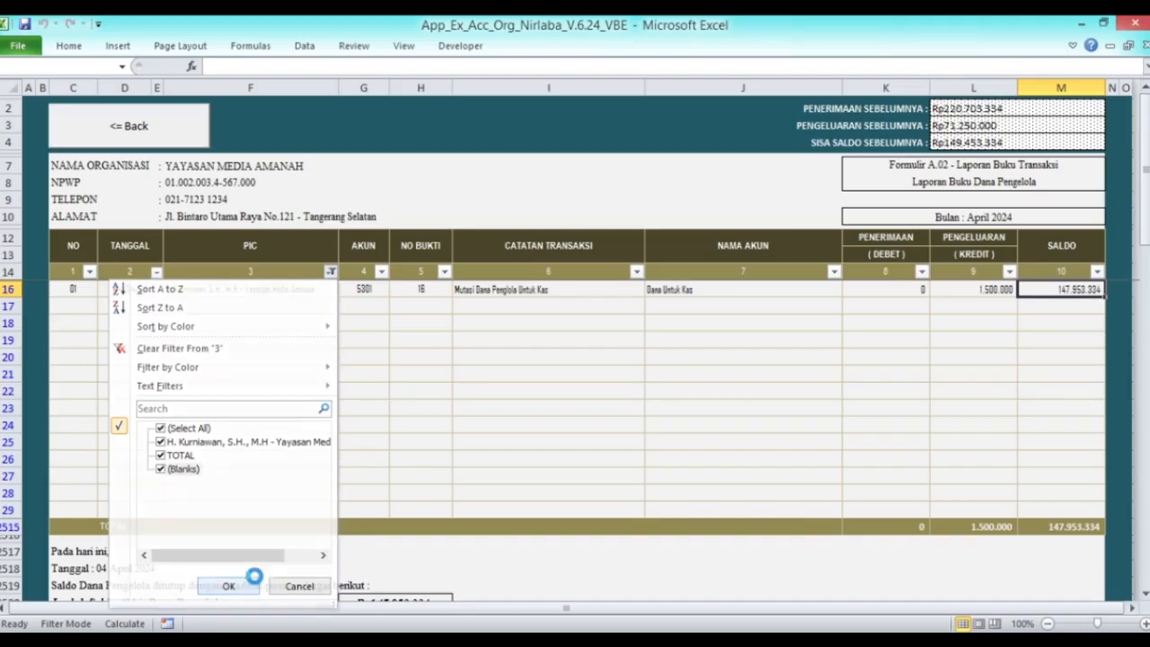
pyautogui.click(228, 585)
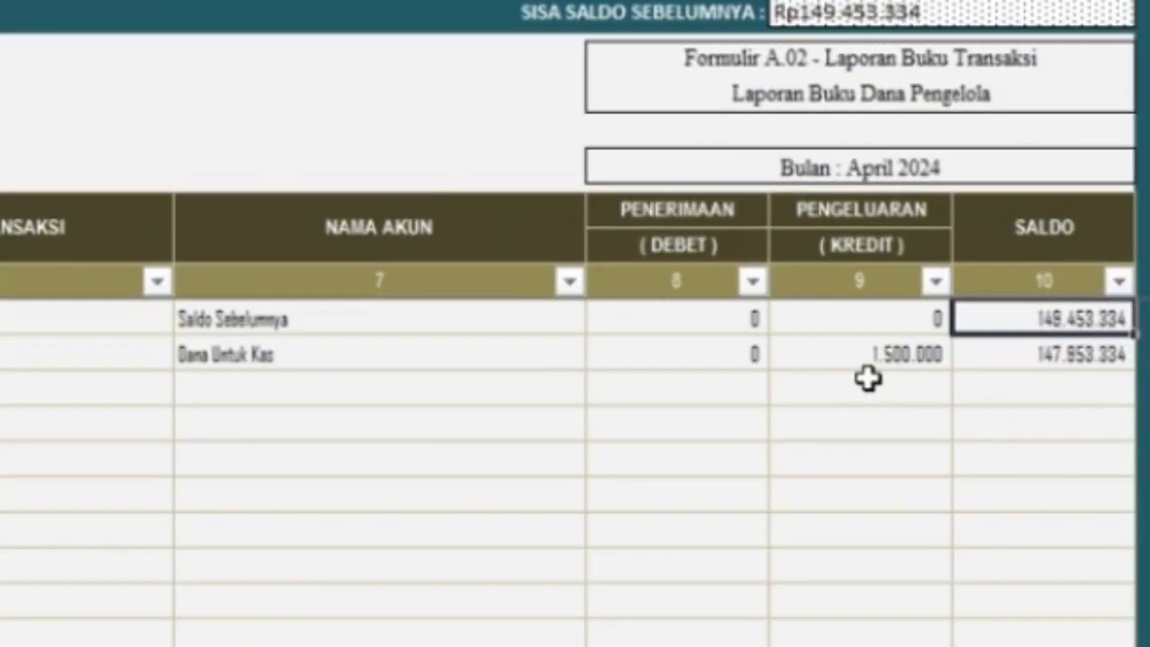
# Check the credit amount and balance of the April fund transfer, then return to the transaction journal menu
pyautogui.click(839, 354)
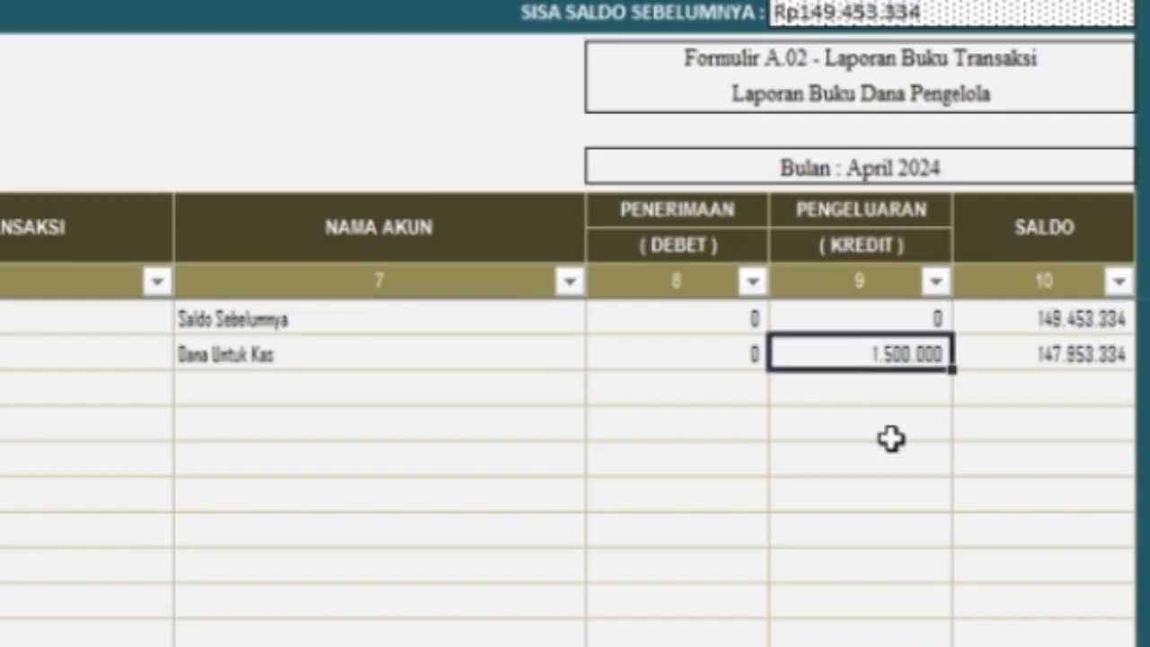
pyautogui.click(1083, 356)
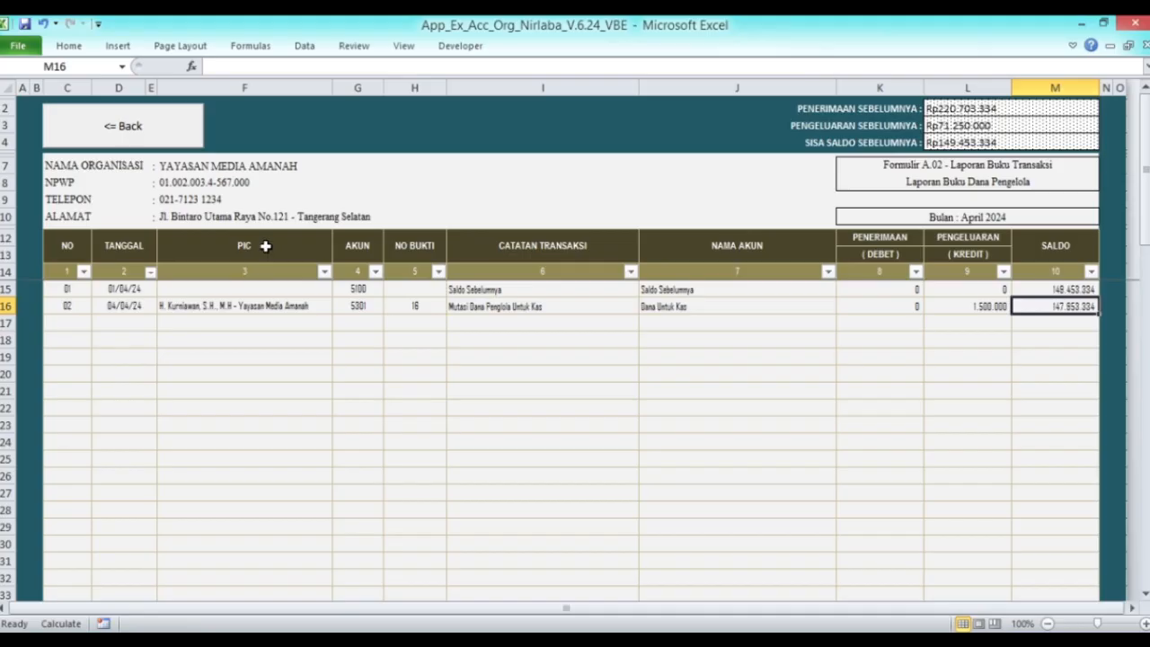
pyautogui.click(155, 126)
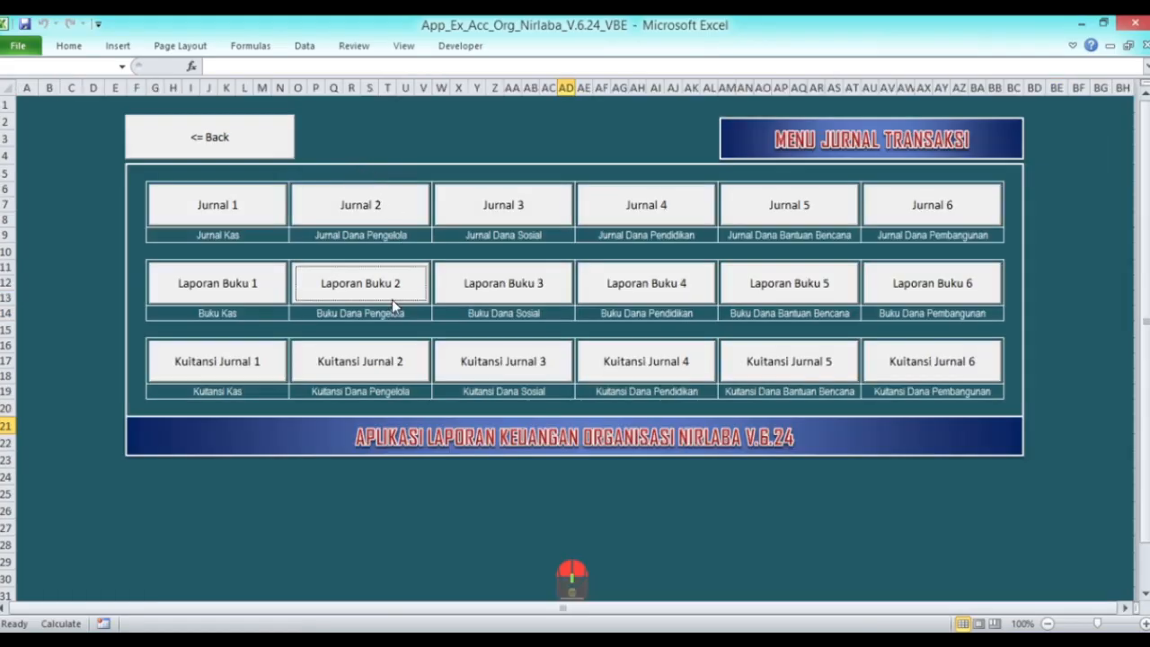
# Open the Dana Pengelola receipts (Kuitansi Jurnal 2), view receipt 2, and return to the transaction journal menu
pyautogui.click(377, 369)
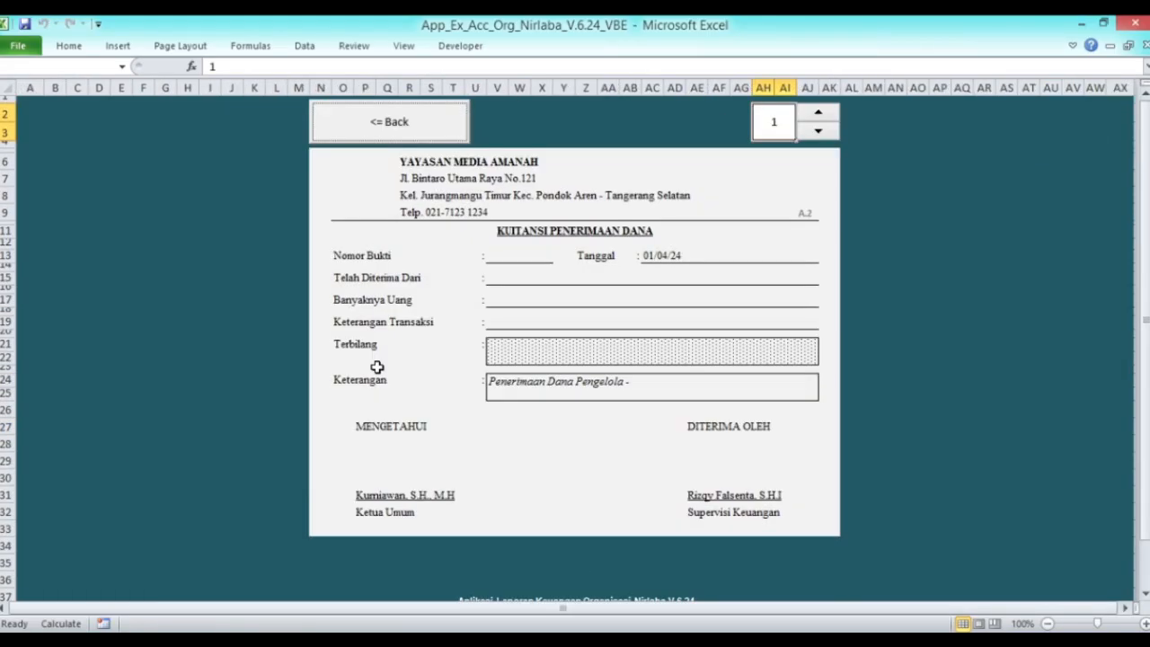
pyautogui.click(819, 118)
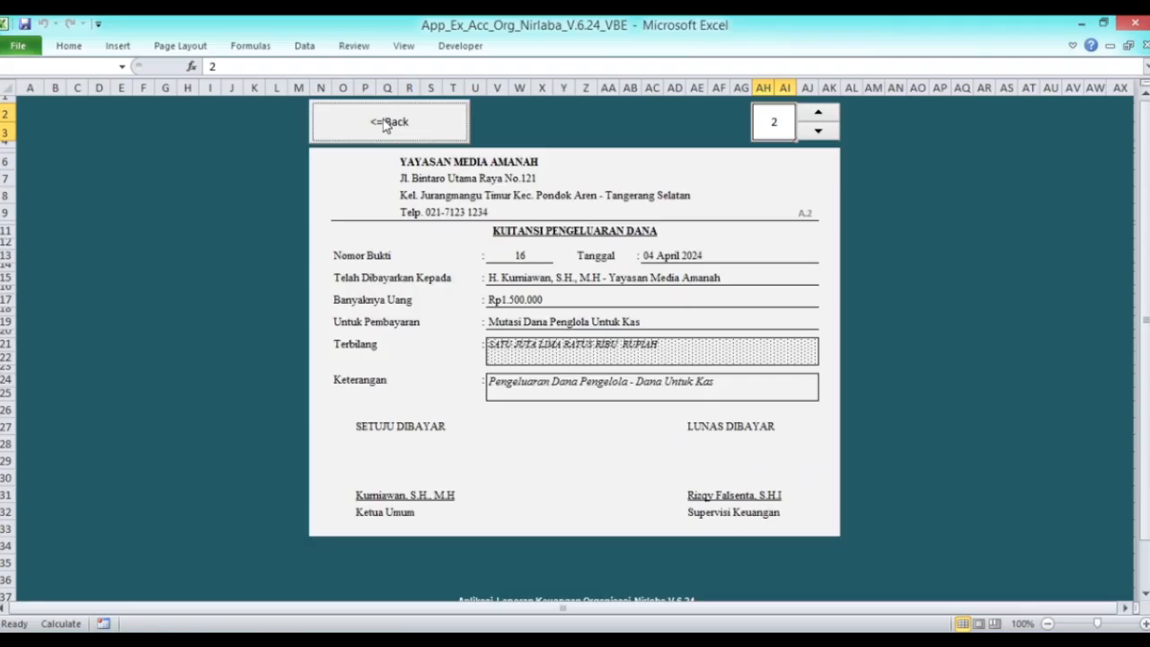
pyautogui.click(312, 47)
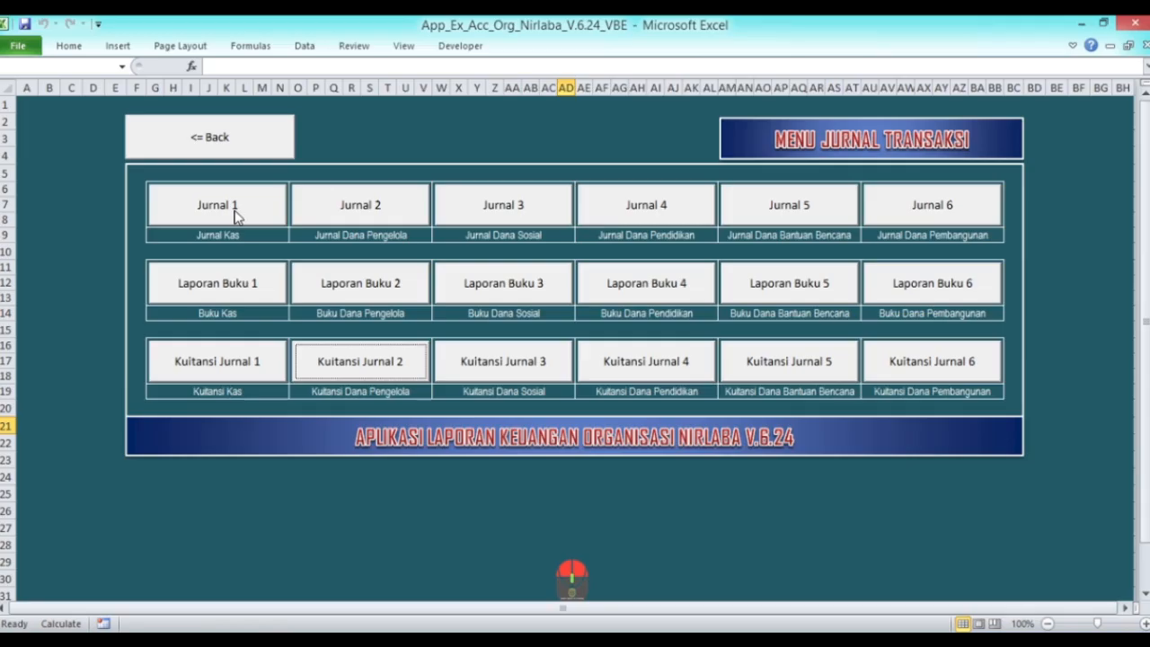
# Briefly open the cash book report (Laporan Buku 1), then view cash receipt 2 in Kuitansi Jurnal 1 and return to the menu
pyautogui.click(233, 284)
pyautogui.click(163, 128)
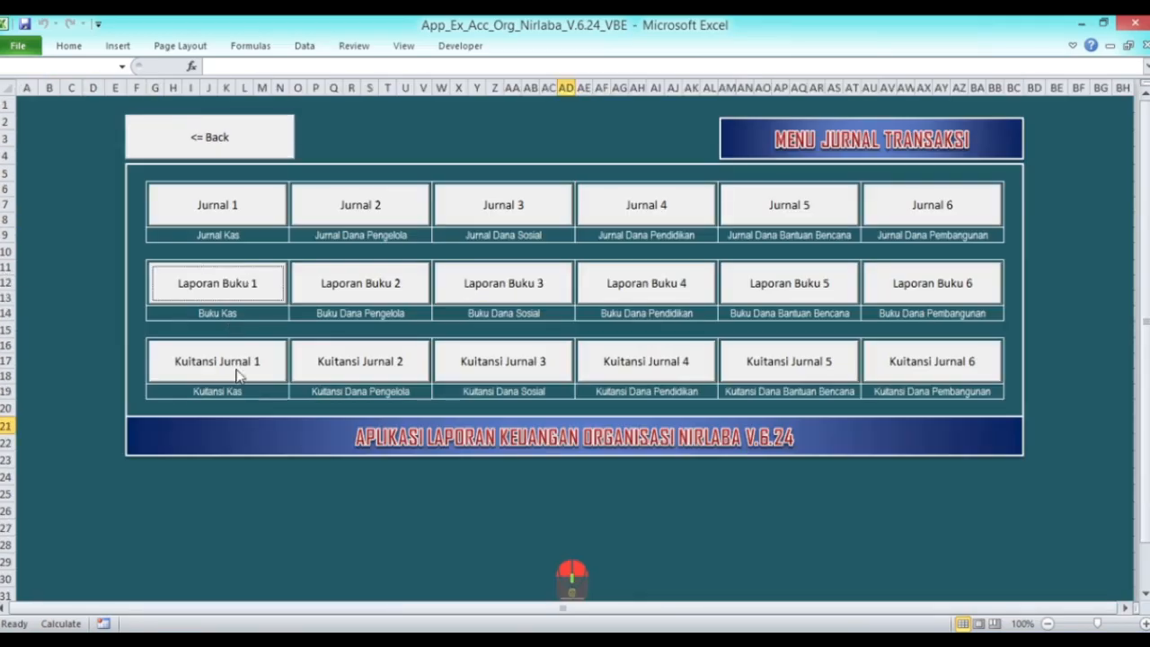
pyautogui.click(238, 375)
pyautogui.click(762, 146)
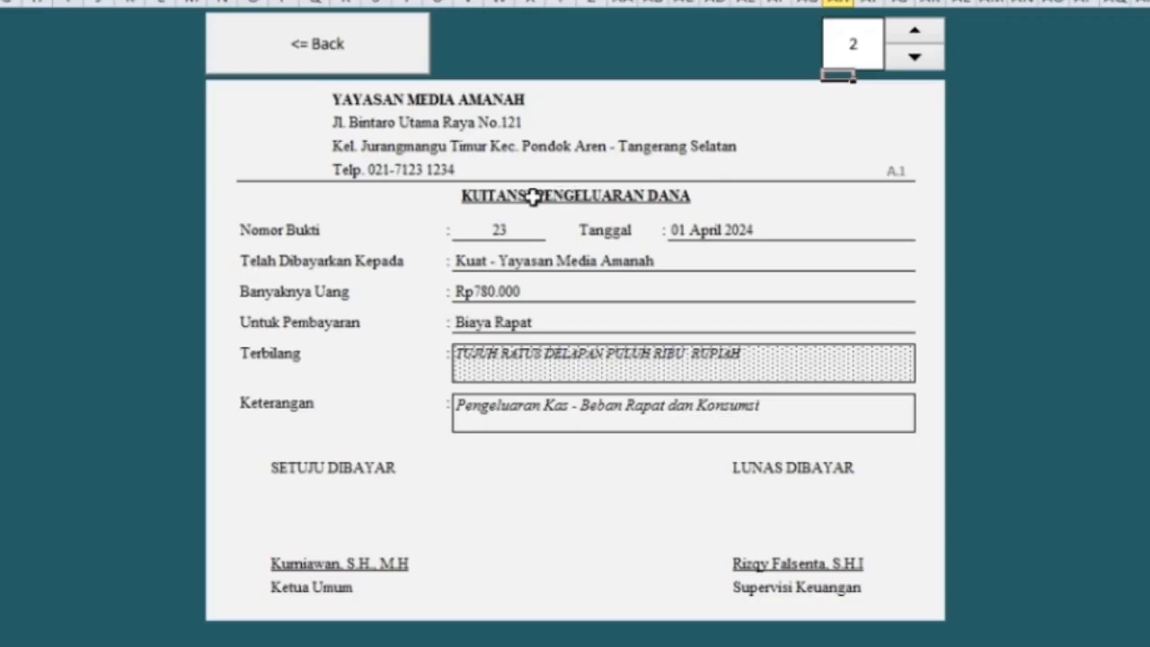
pyautogui.click(332, 62)
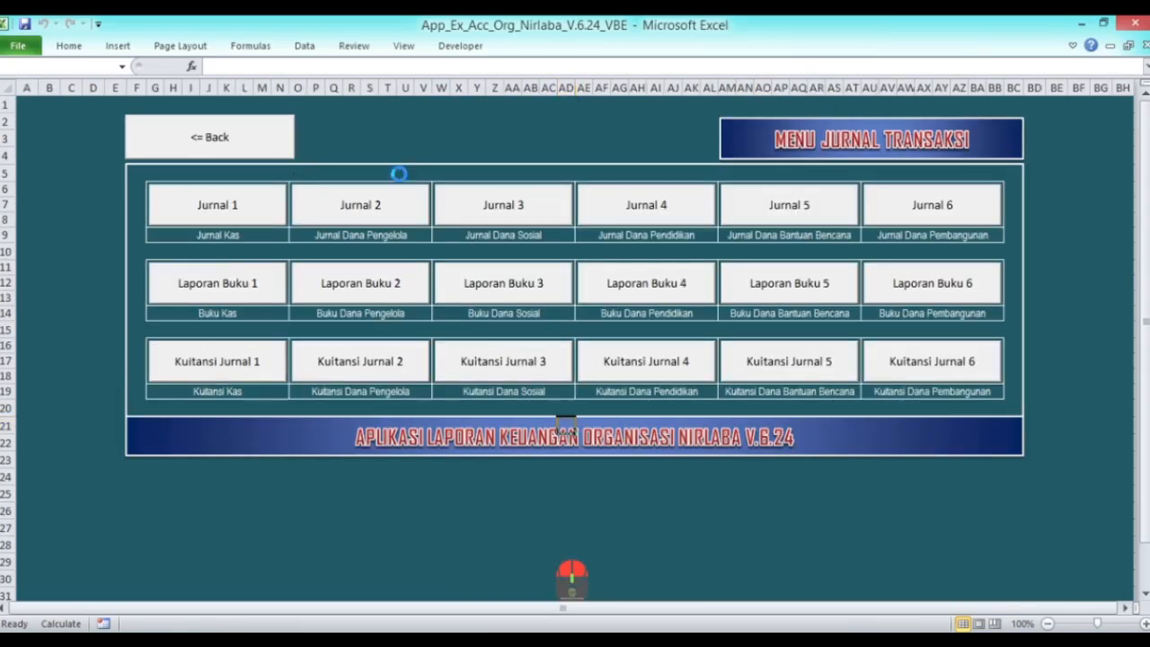